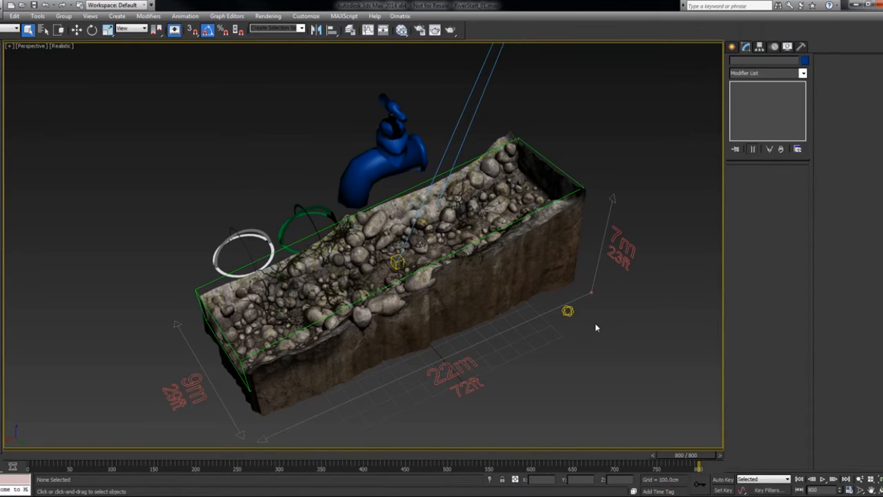
- Review the rendered river animation and the mist and vegetation reference image in Pdplayer, and return to the 3ds Max scene
click(573, 492)
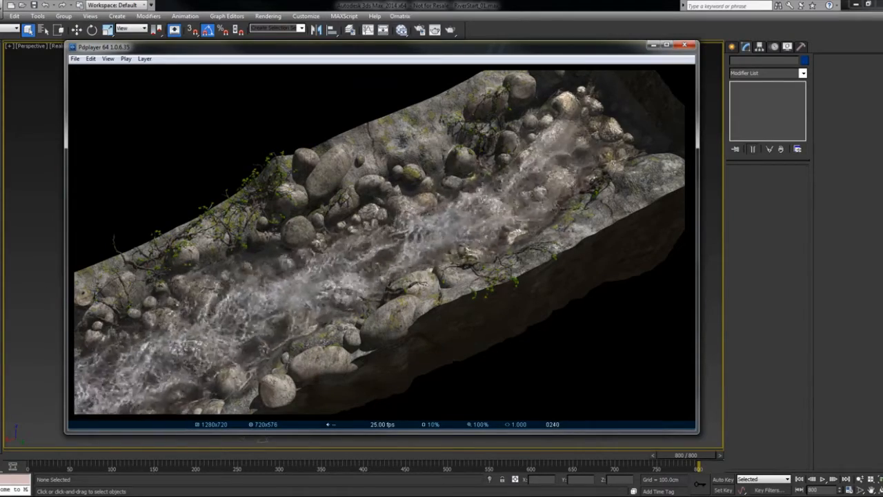
key(alt+Tab)
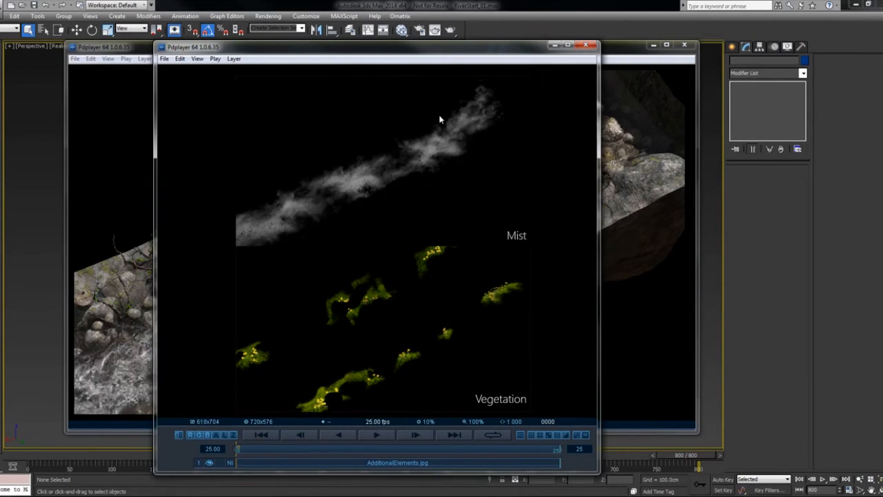
mouse_move(455, 174)
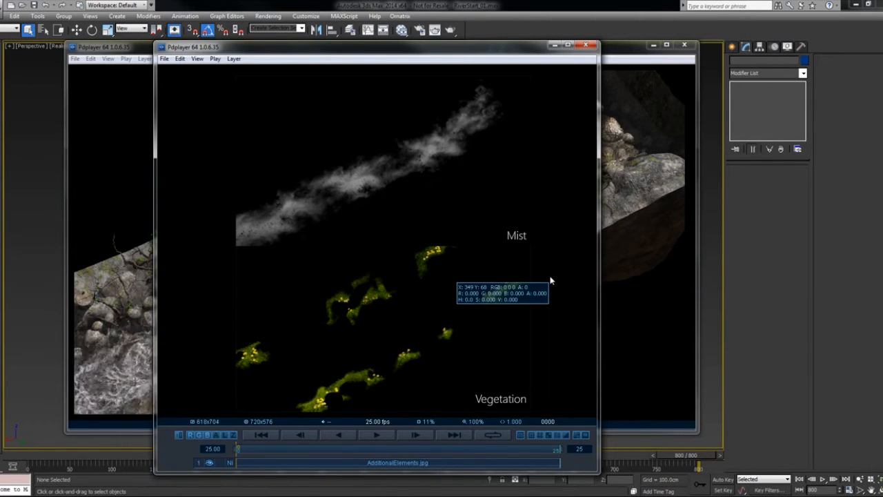
click(554, 45)
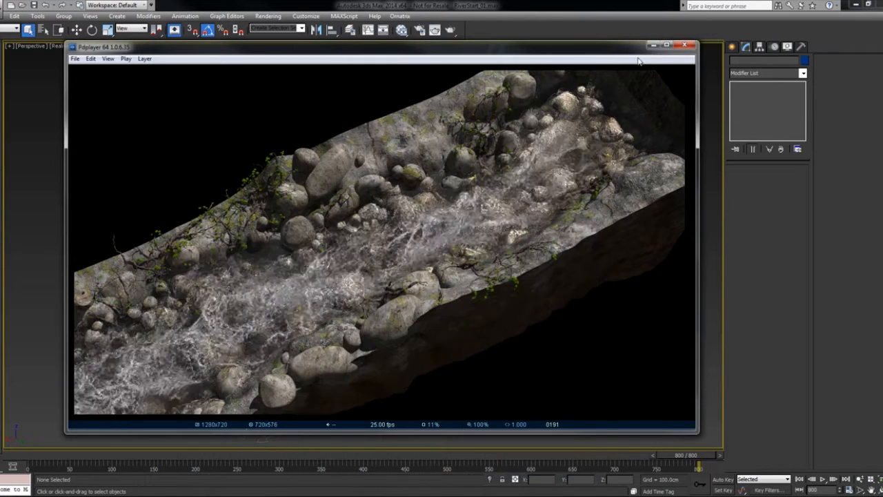
click(651, 46)
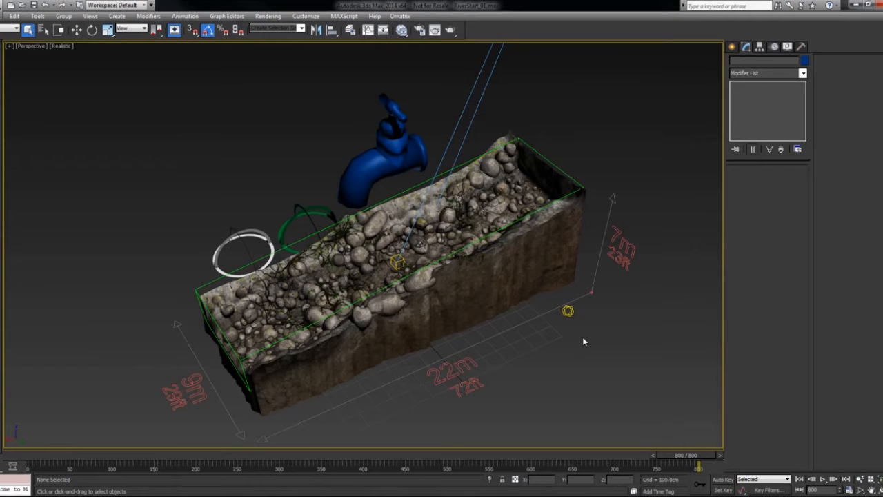
- Create a PhoenixFD PHXSimulator grid of about 1742 × 693 × 417 cm on the ground in front of the riverbed
click(731, 46)
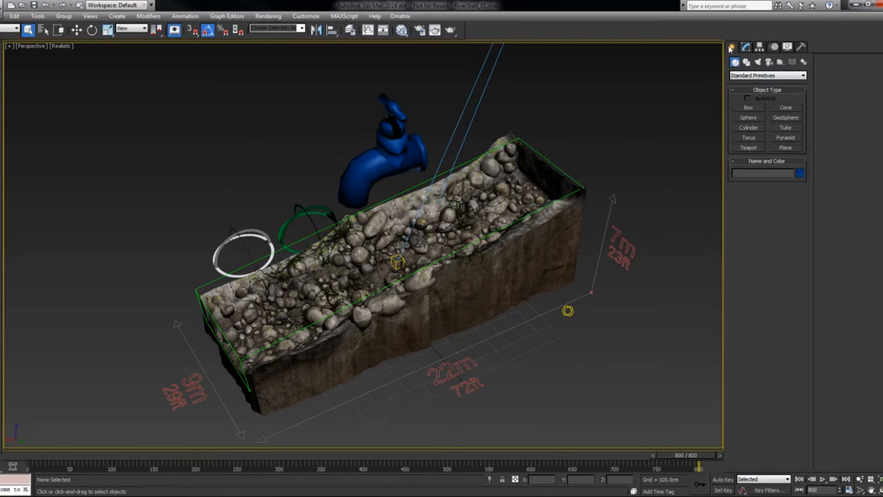
click(752, 75)
click(744, 177)
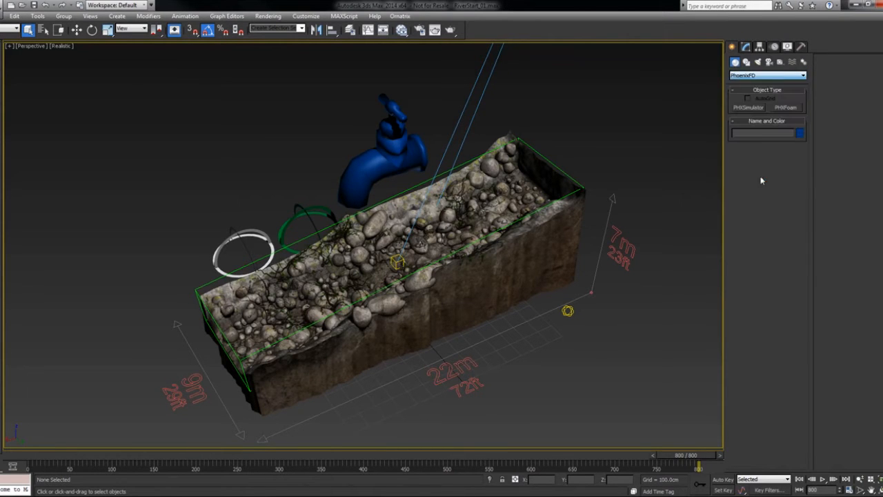
click(747, 109)
scroll(573, 234, down, 4)
drag(582, 273, 462, 400)
click(487, 351)
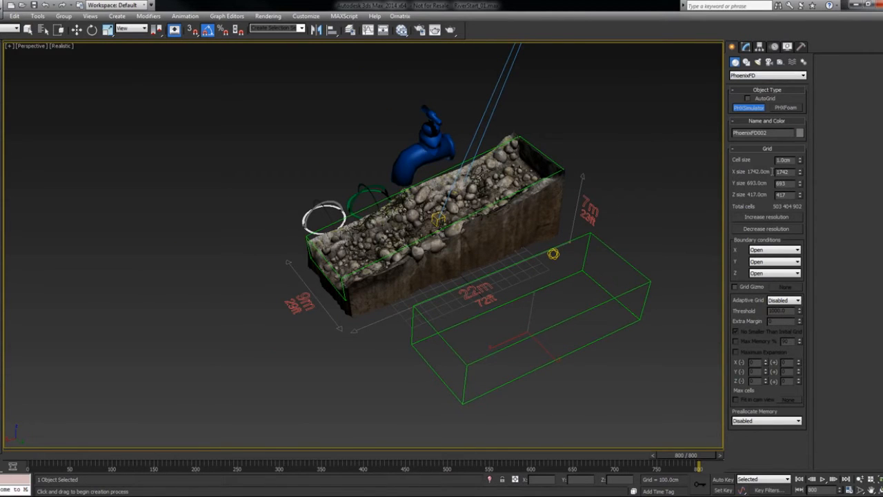
- Set the new simulator grid's size to 2250 in X, 700 in Y and 240 in Z
drag(785, 171, 738, 168)
text(2250)
key(Tab)
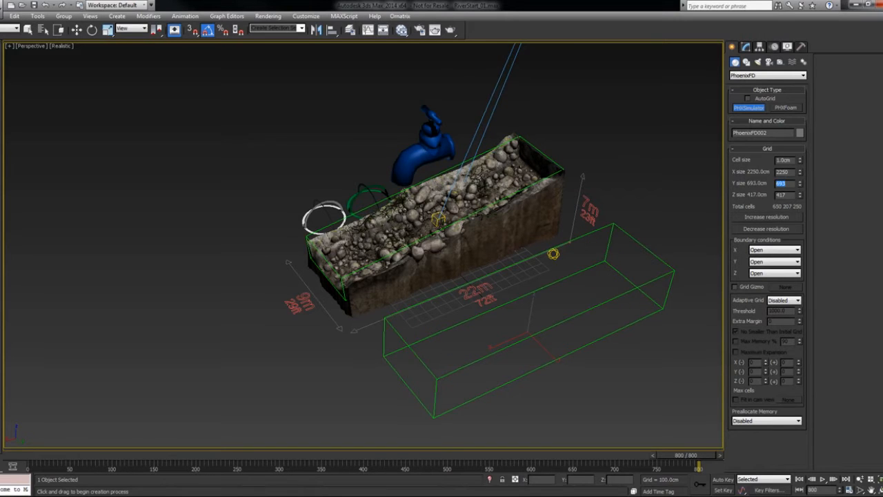
text(700)
key(Tab)
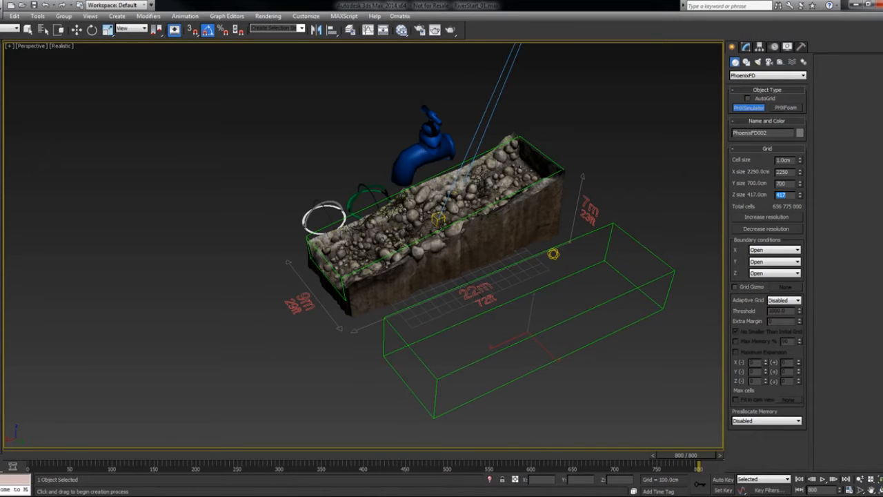
text(240)
key(Return)
- Set the new simulator grid's cell size to 10 cm and finish creating the grid
double_click(783, 160)
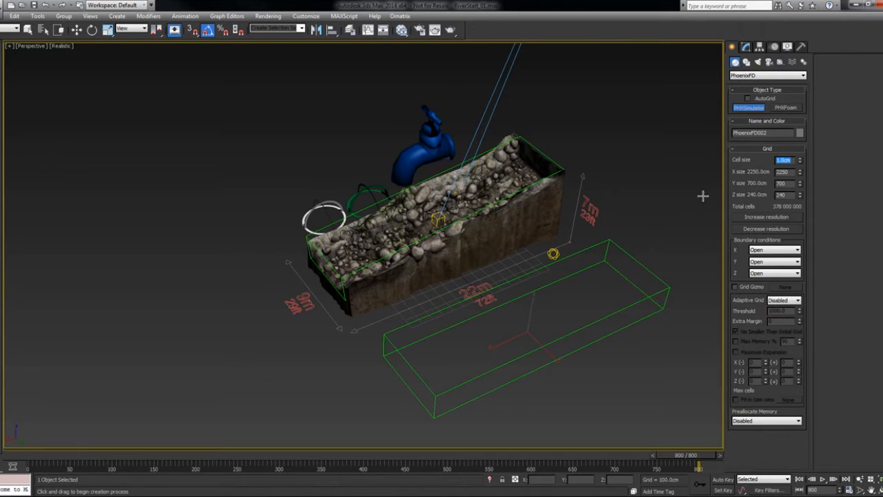
click(791, 160)
drag(792, 160, 714, 150)
text(10)
key(Return)
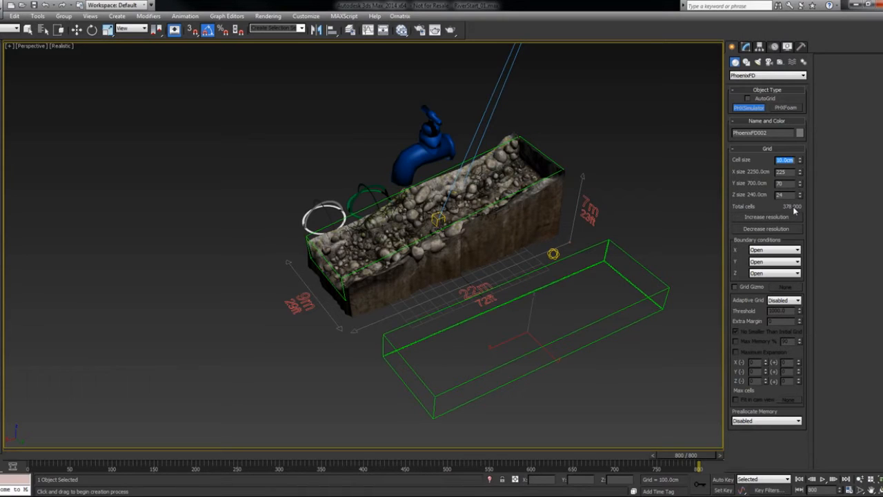
right_click(601, 285)
- Align the new simulator to PhoenixFD001, matching pivot points in X, Y and Z position and the X-axis orientation
alt+middle_drag(599, 287, 584, 304)
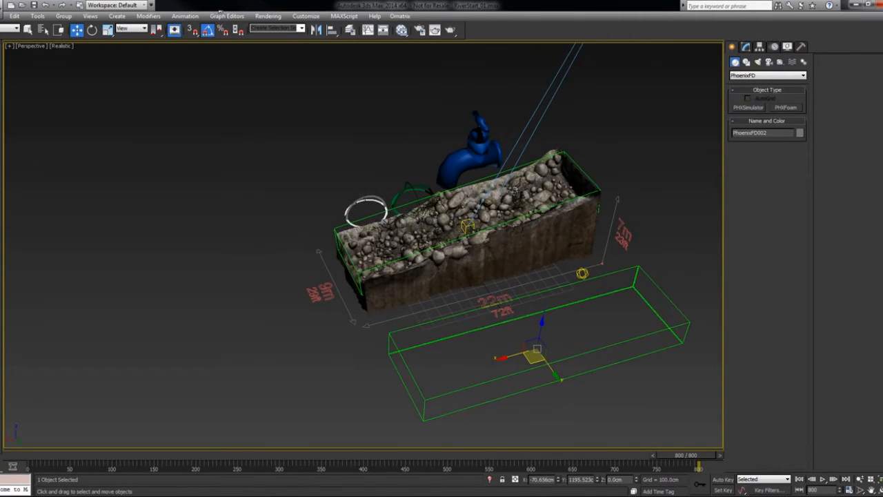
click(331, 30)
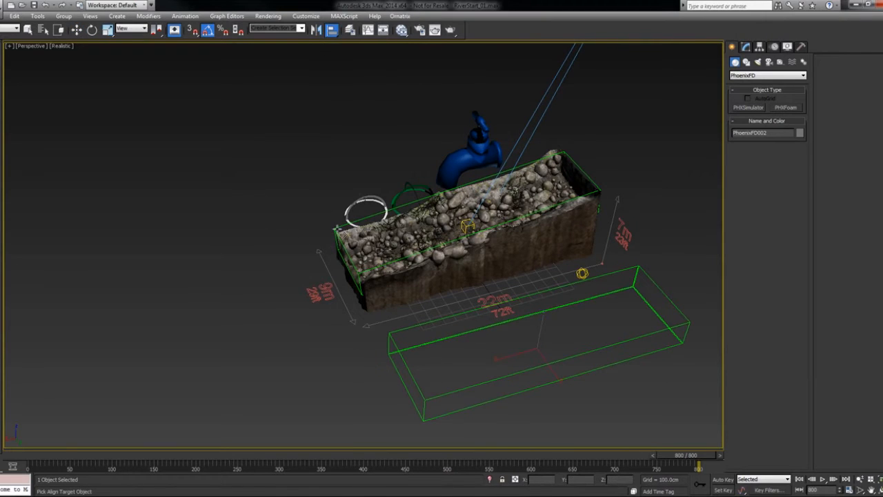
click(427, 246)
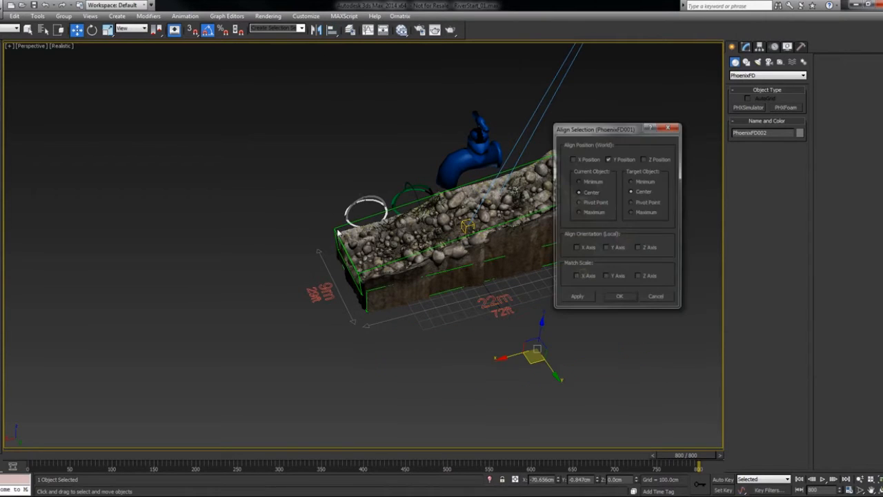
click(583, 159)
click(651, 160)
click(579, 202)
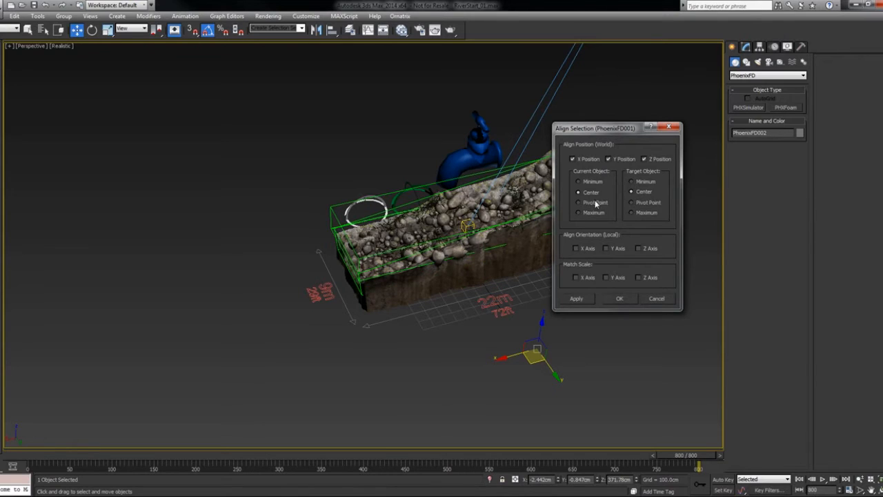
click(632, 202)
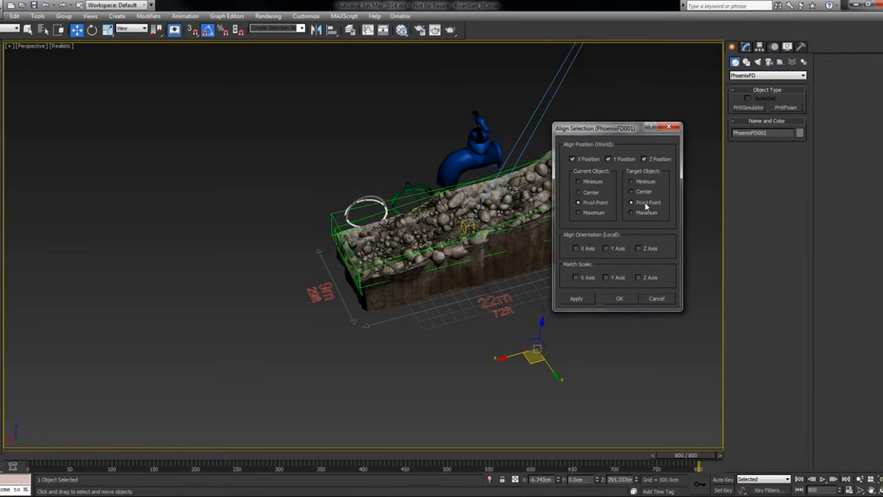
click(576, 248)
click(620, 296)
- Place a PhoenixFD PHXSource helper on the ground in front of the riverbed
alt+middle_drag(607, 291, 540, 296)
scroll(543, 272, up, 2)
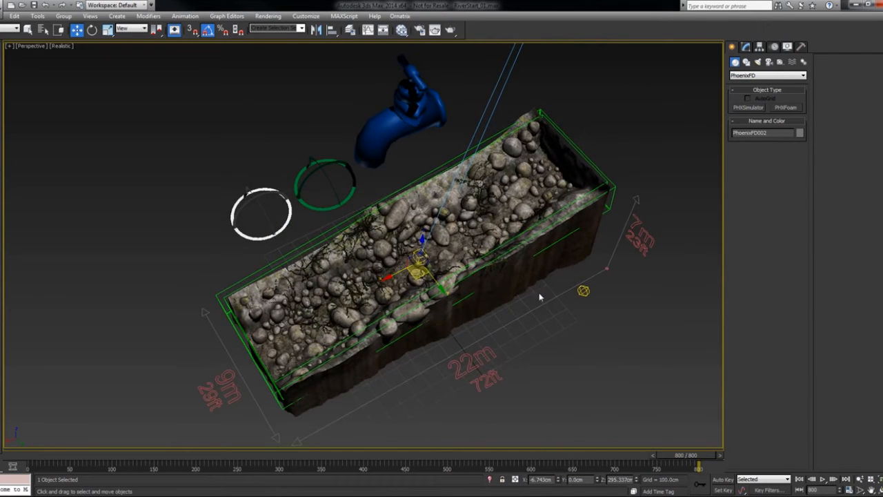
click(780, 61)
click(764, 75)
click(758, 143)
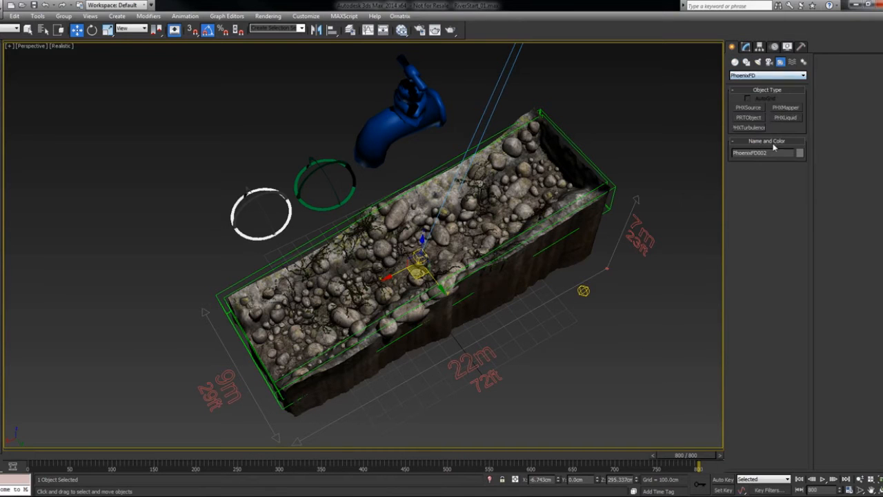
click(748, 108)
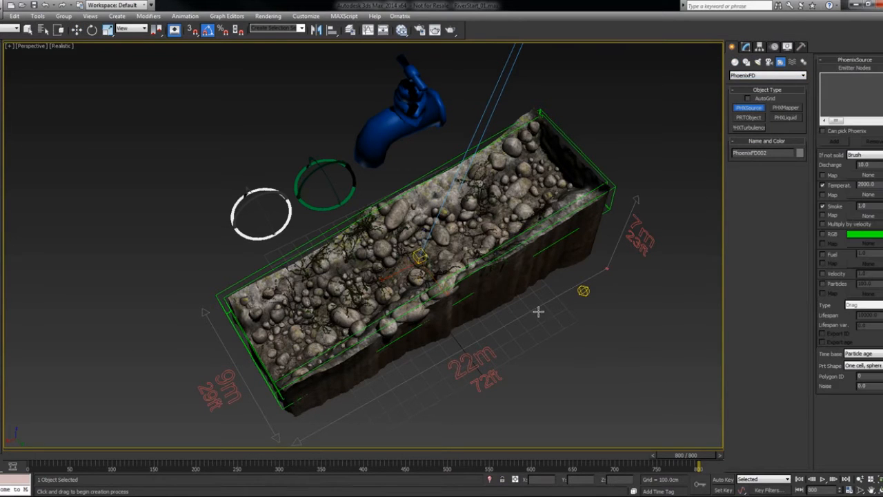
drag(538, 312, 542, 333)
key(w)
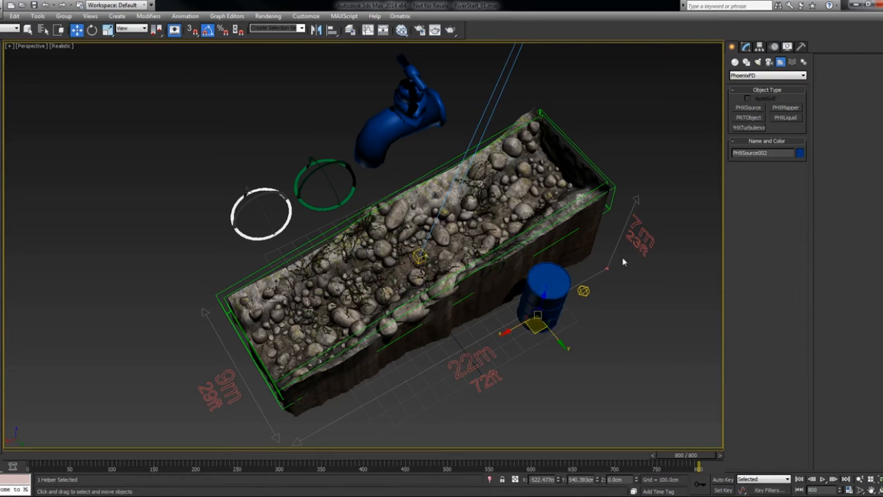
- Change the new PHXSource helper's object color to red
click(799, 152)
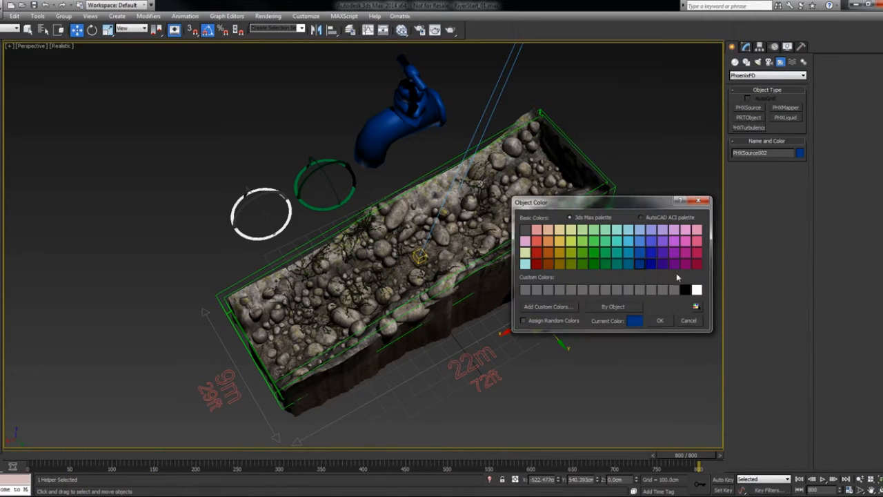
click(537, 253)
click(659, 320)
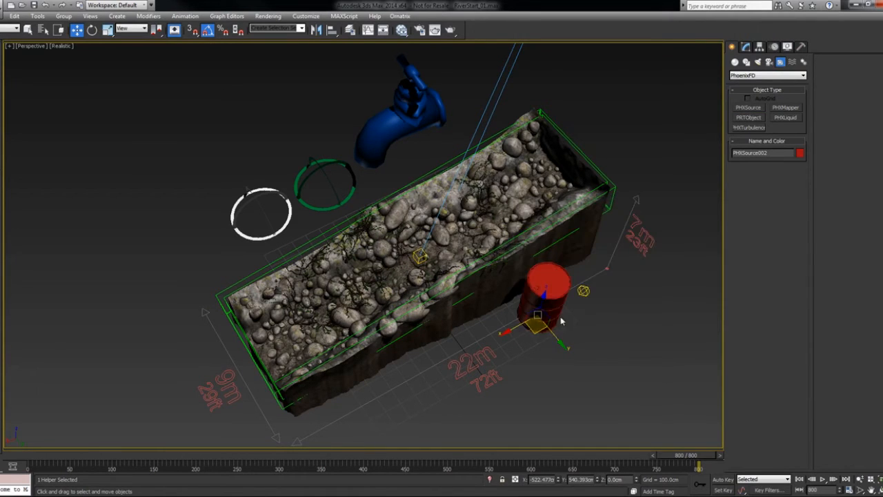
- Select the PhoenixFD001 simulator, turn off its foam particle preview, and disable the option limiting its preview to when it is selected
click(746, 47)
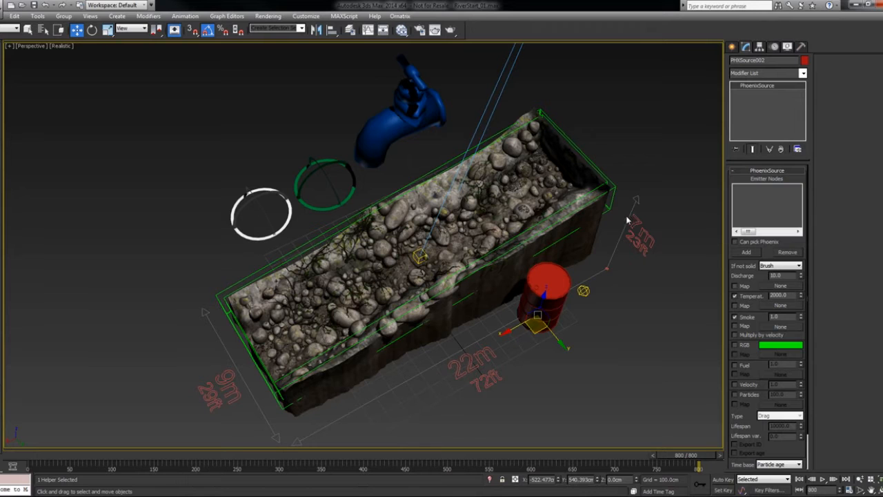
click(44, 30)
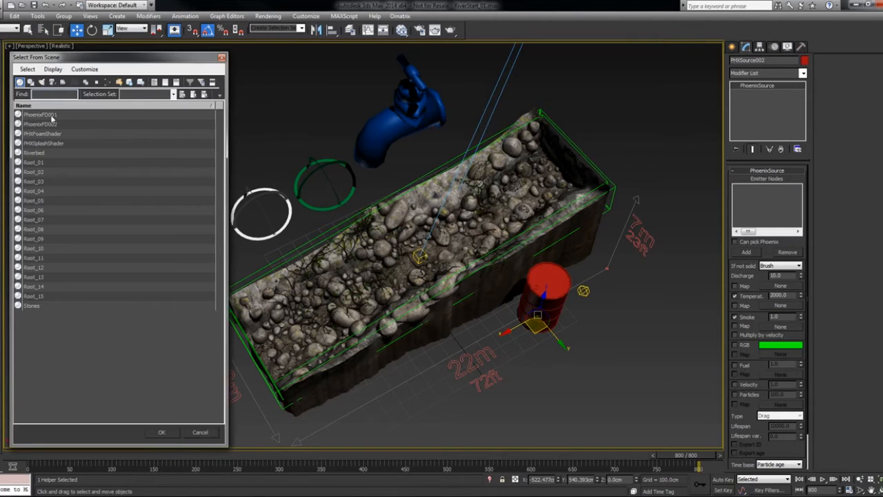
click(51, 115)
click(161, 432)
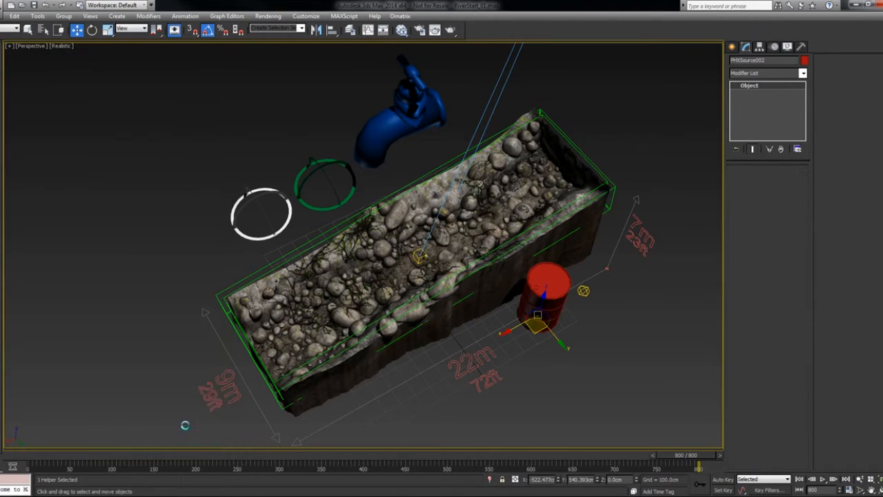
click(764, 285)
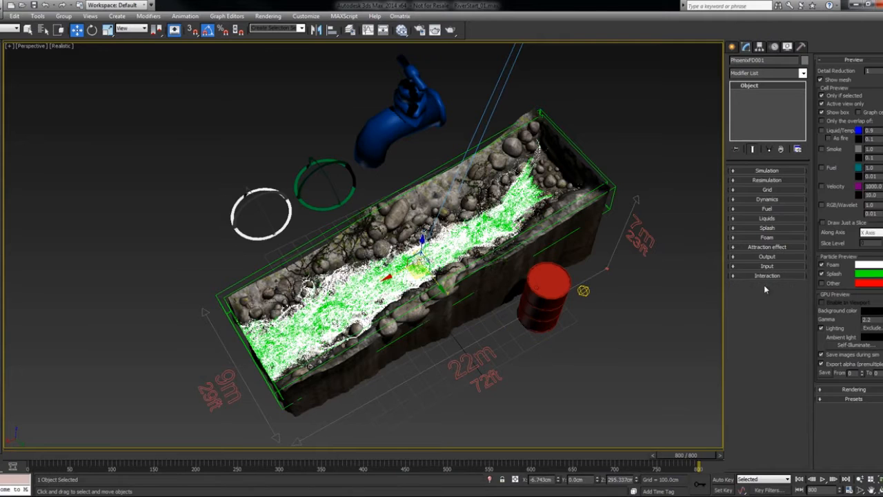
click(821, 265)
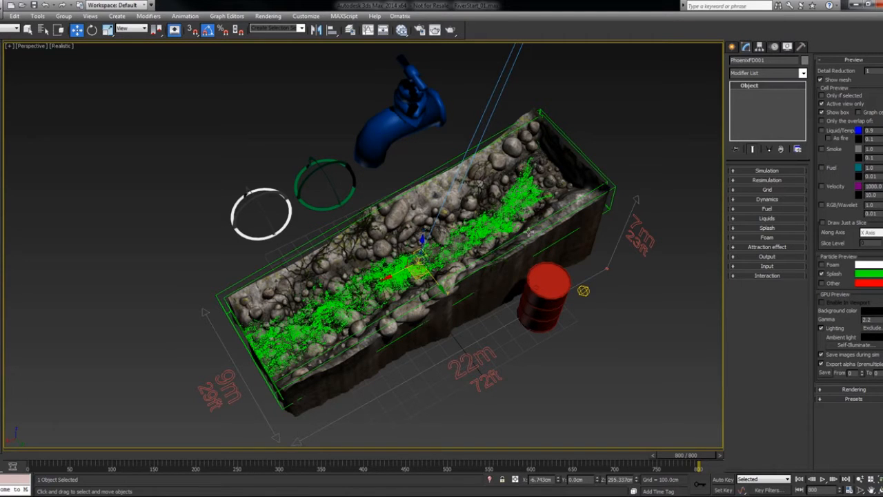
- Enable Can pick Phoenix on the red PHXSource and pick the PhoenixFD001 simulator as the emitter node to add
click(545, 285)
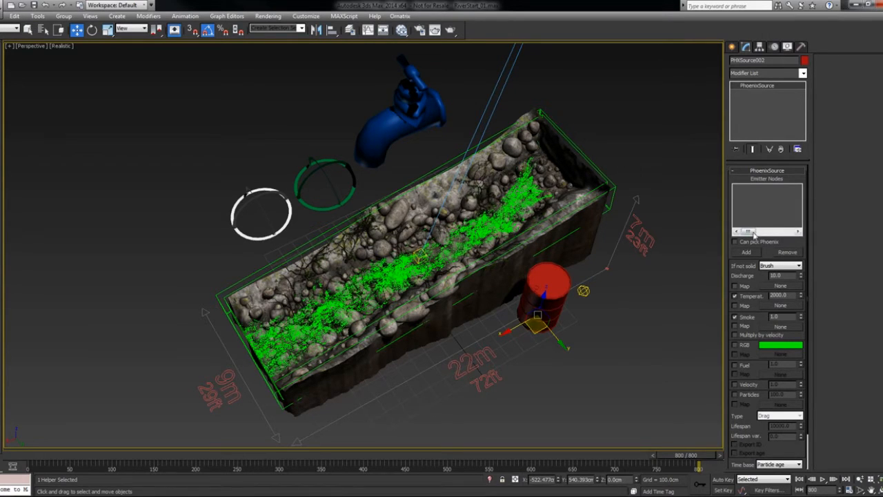
click(735, 242)
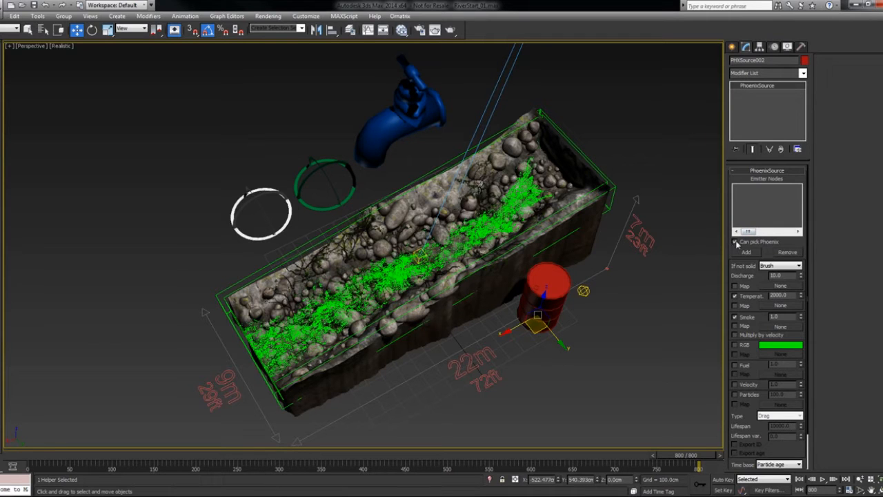
click(746, 252)
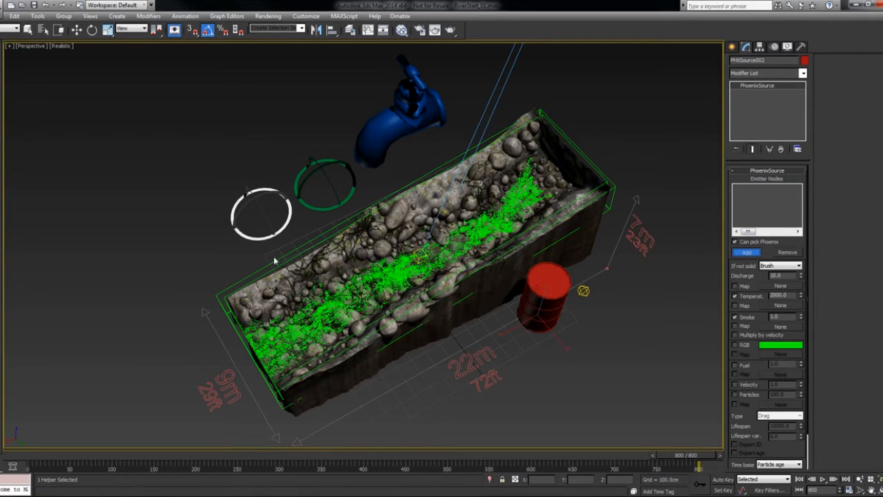
click(222, 298)
- Add only the Splashes particle group of PhoenixFD001 as the red source's emitter node
drag(428, 176, 509, 142)
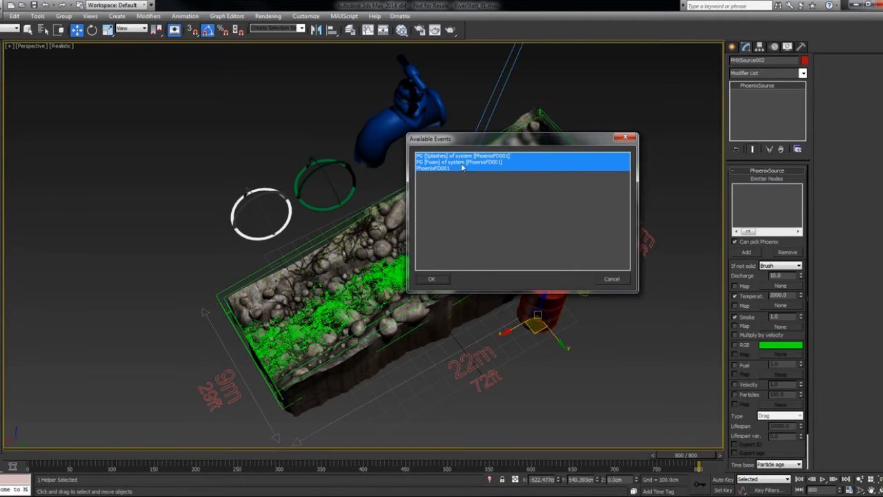
click(438, 168)
key(Up)
key(Up)
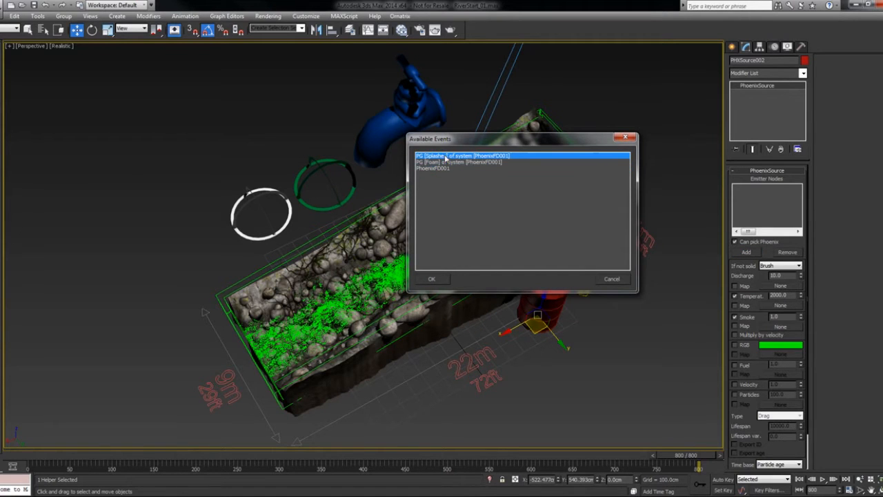
click(437, 168)
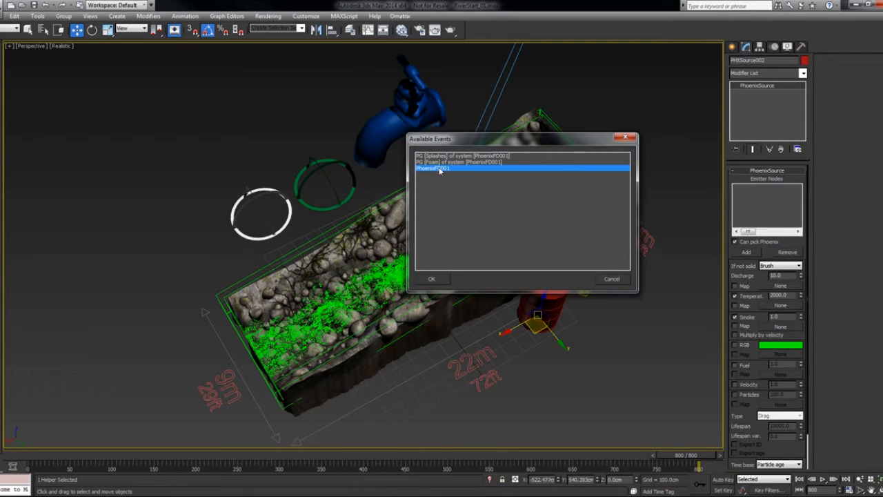
click(436, 162)
click(436, 155)
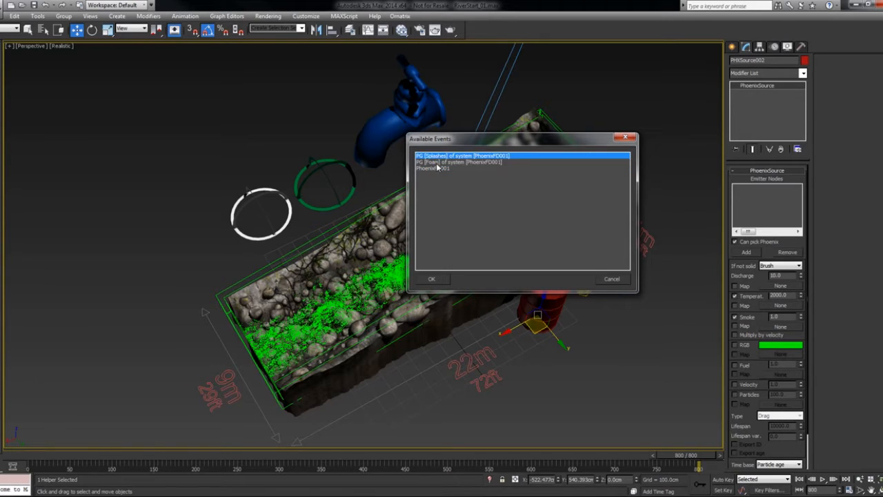
click(436, 163)
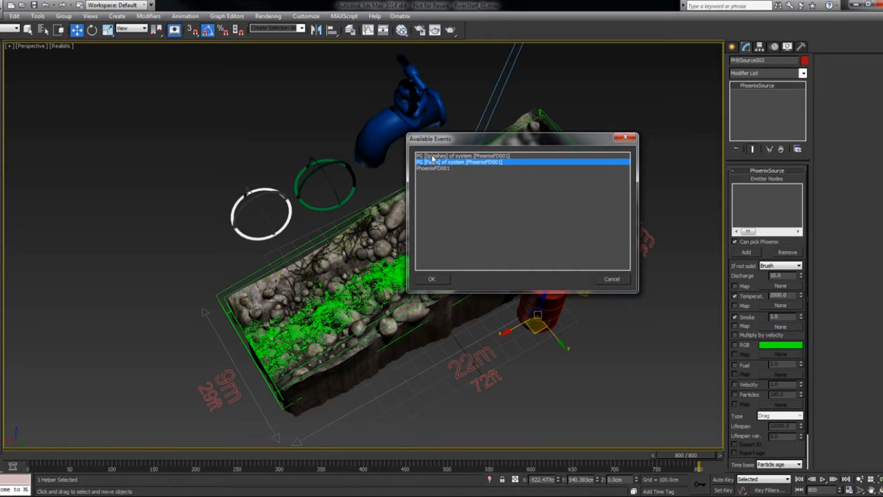
click(432, 156)
click(433, 279)
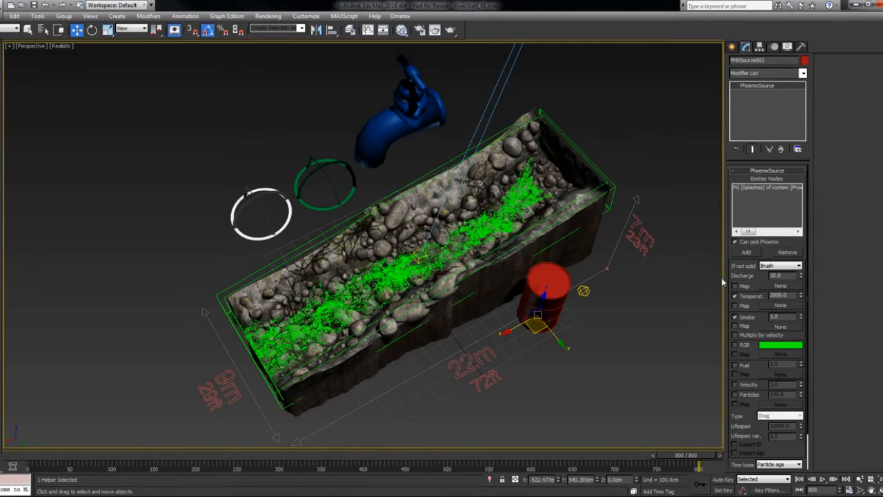
- Set the source's non-solid behavior to Inject and its temperature to 200
click(770, 268)
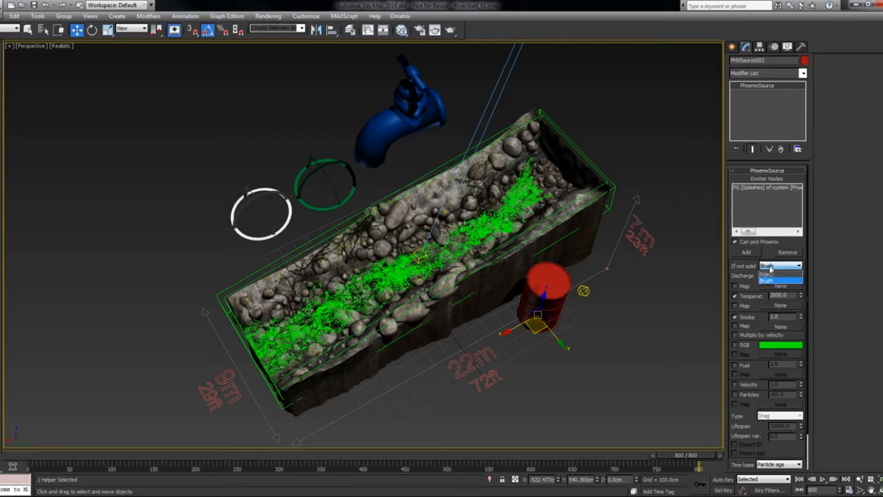
click(771, 276)
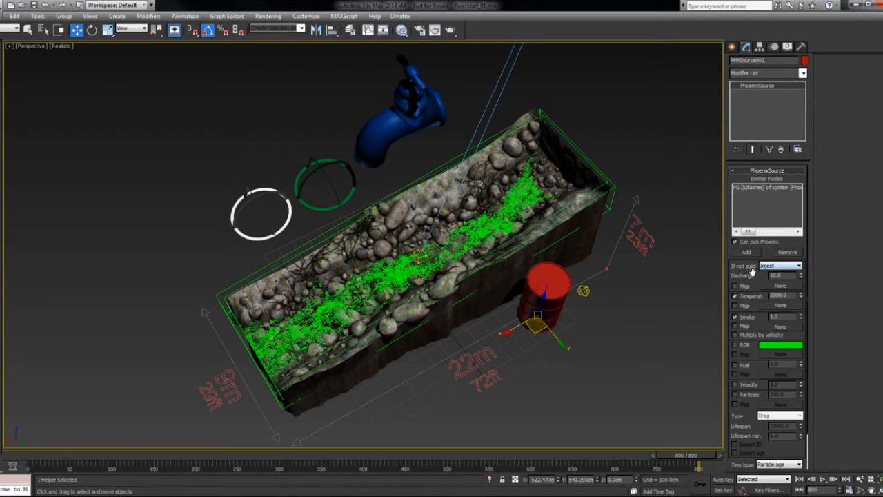
scroll(754, 273, down, 3)
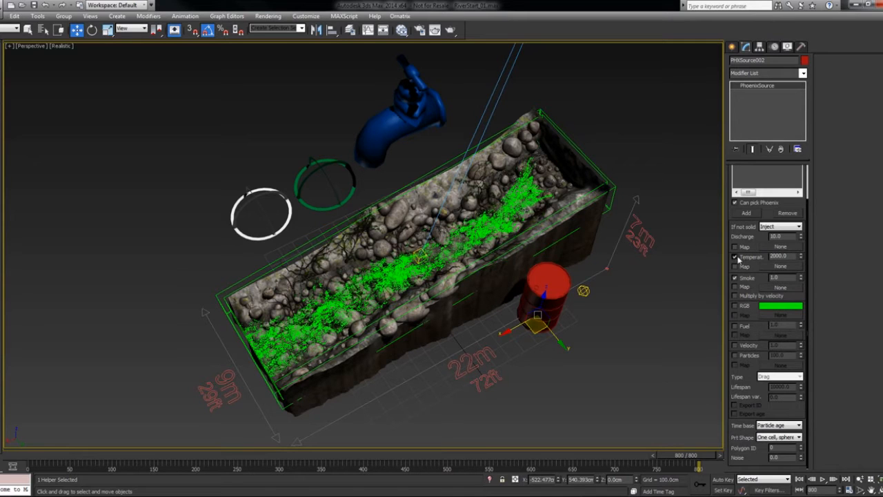
click(735, 257)
click(736, 257)
double_click(791, 255)
text(200)
key(Return)
click(777, 256)
- Set the source's smoke to 2 and enable its velocity with a value of 2
drag(782, 279, 739, 277)
text(2)
key(Return)
click(736, 346)
drag(786, 347, 756, 349)
text(2)
key(Return)
scroll(745, 238, up, 2)
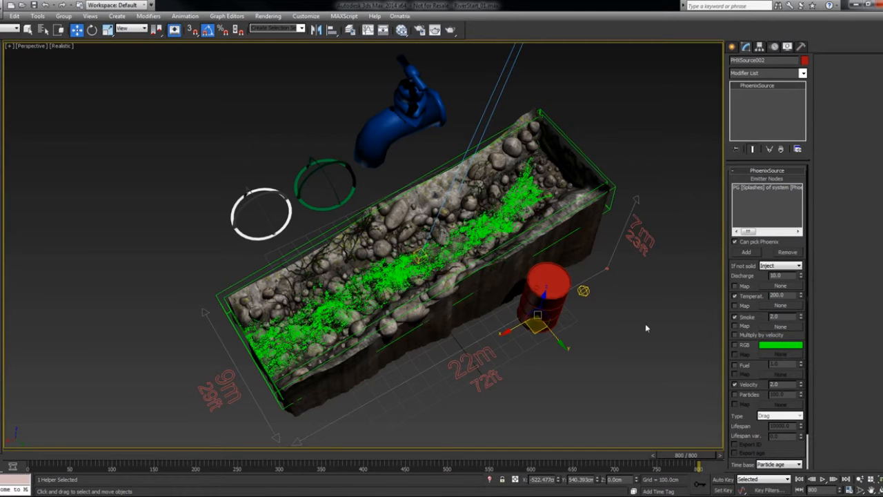
- In the PhoenixFD002 simulator's dynamics, set smoke dissipation to 0.3 and disable the xV option for vorticity
click(592, 315)
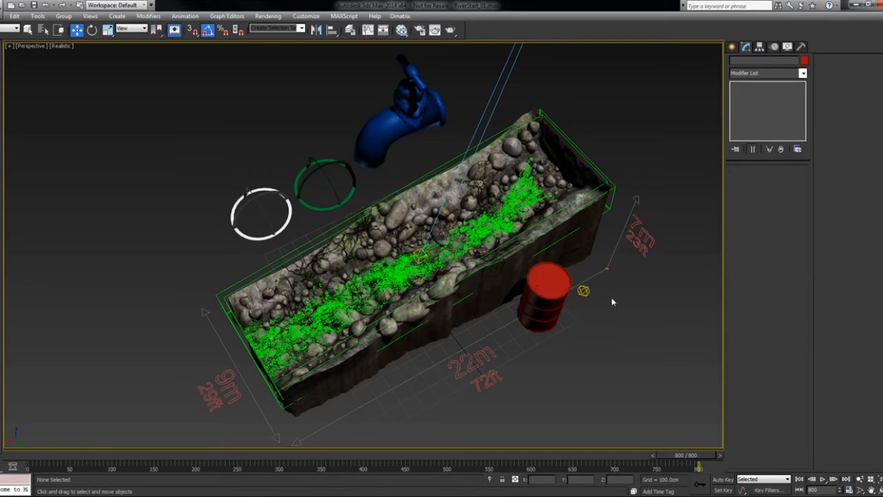
click(609, 208)
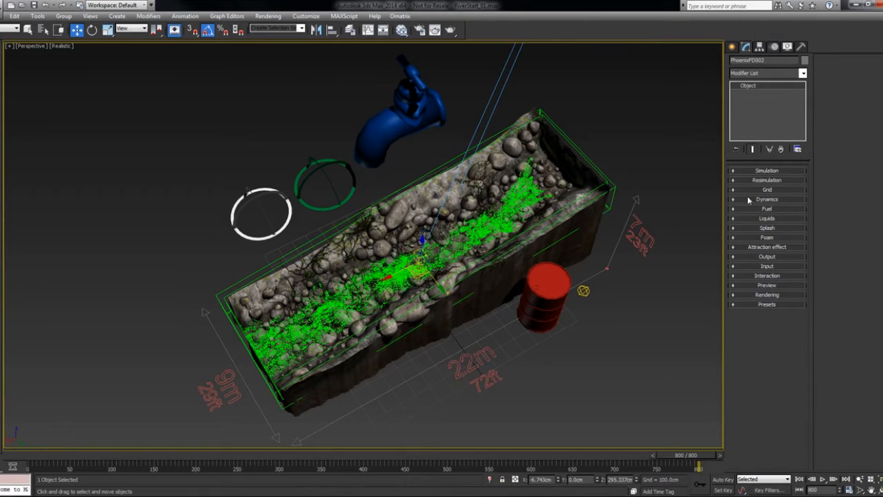
click(751, 200)
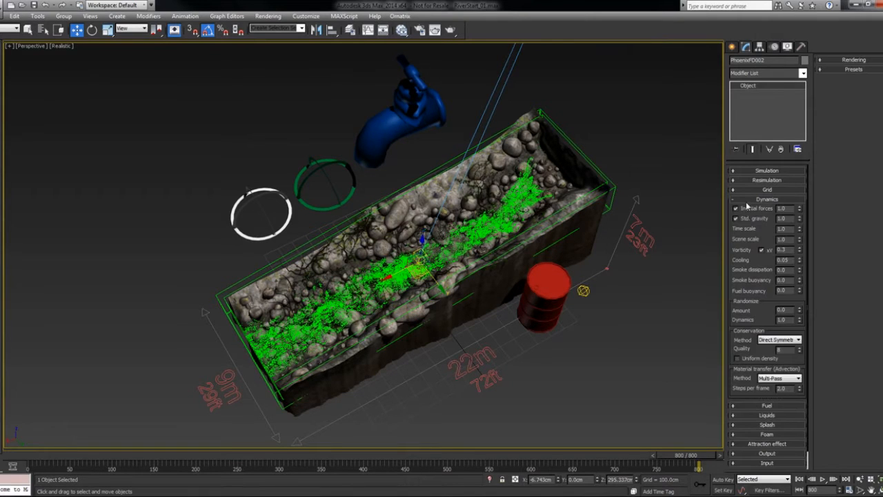
double_click(782, 269)
key(Return)
click(762, 251)
- Set the PhoenixFD002 material transfer (advection) method to Classic (Semi-Lagrangian)
drag(765, 308, 760, 285)
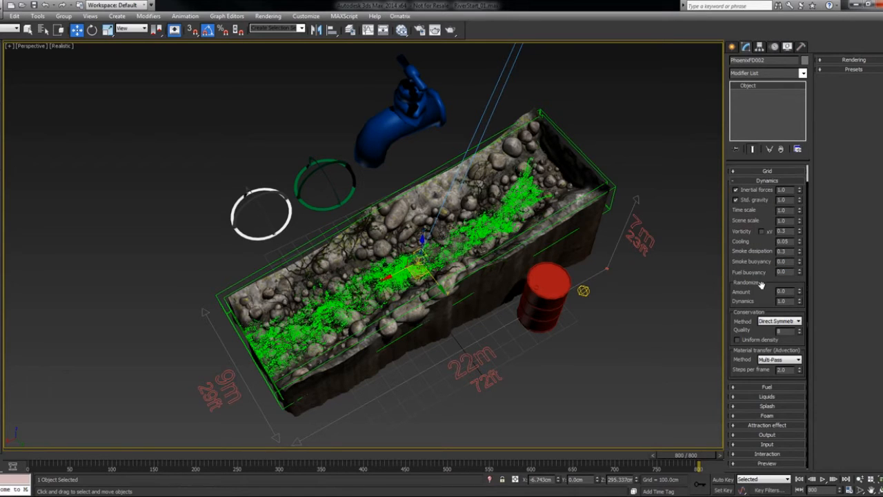
click(780, 360)
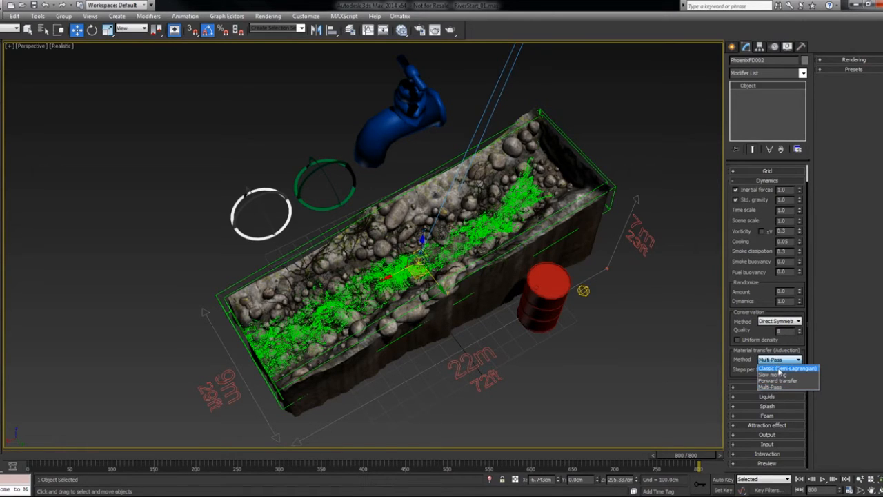
click(780, 369)
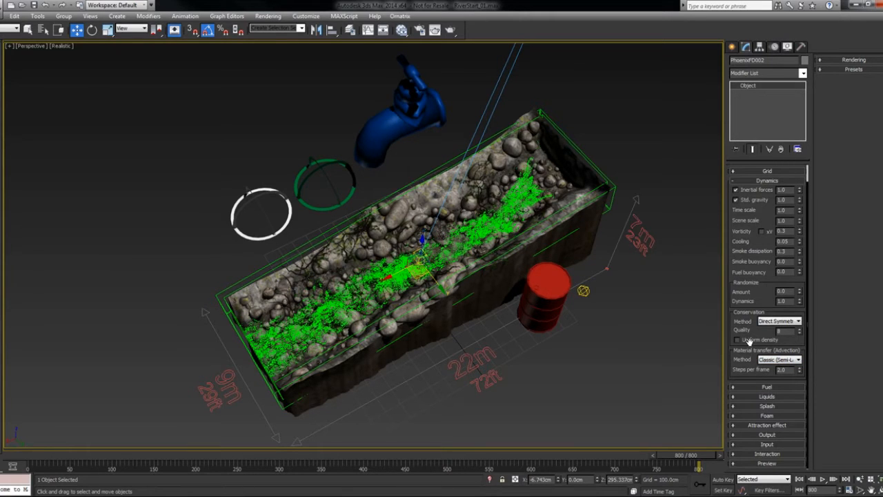
scroll(748, 341, up, 1)
- Show all four viewports and replace the Front view with the PhoenixFD GPU Preview
key(alt+w)
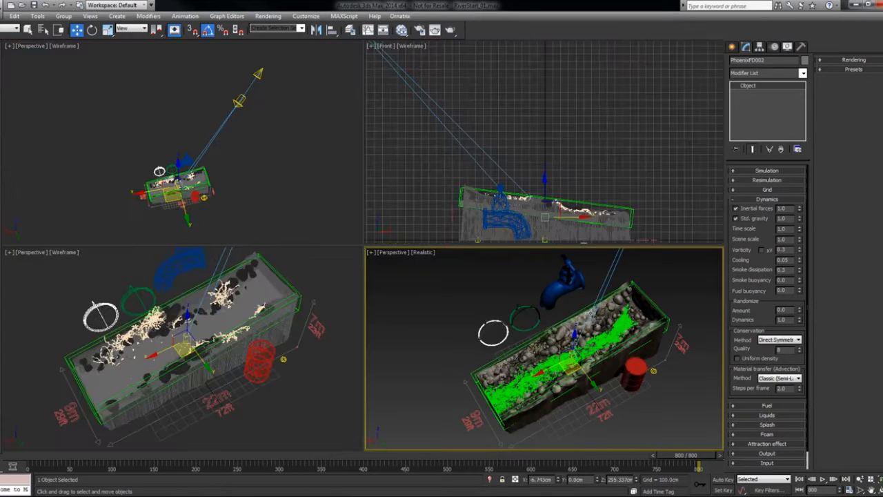
right_click(388, 50)
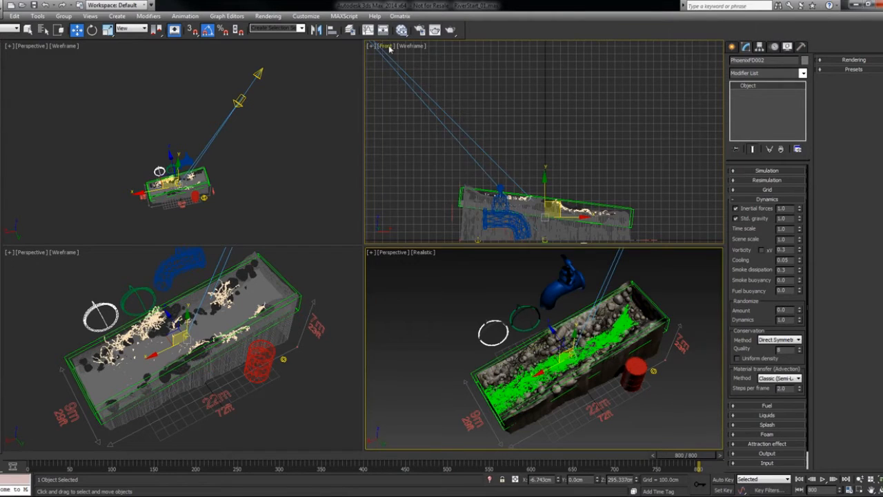
click(389, 47)
mouse_move(482, 197)
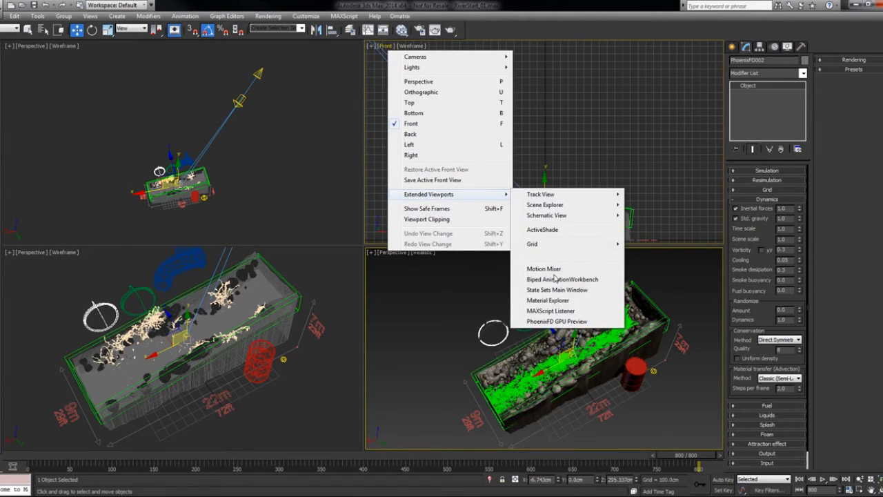
click(563, 321)
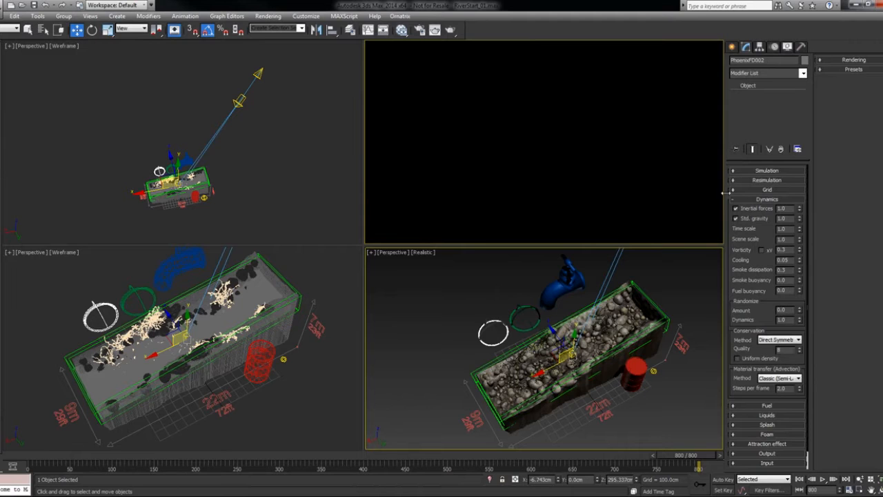
- Run the PhoenixFD002 mist simulation and inspect the smoke along the river from another angle
click(772, 172)
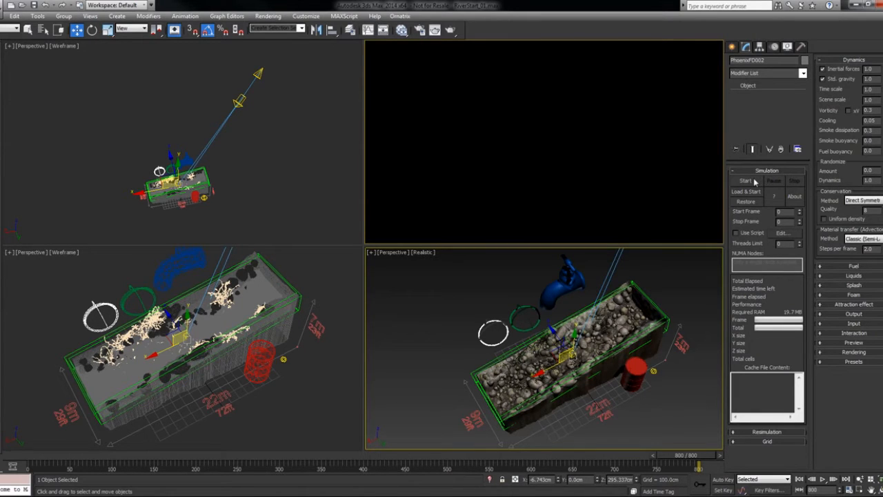
click(752, 181)
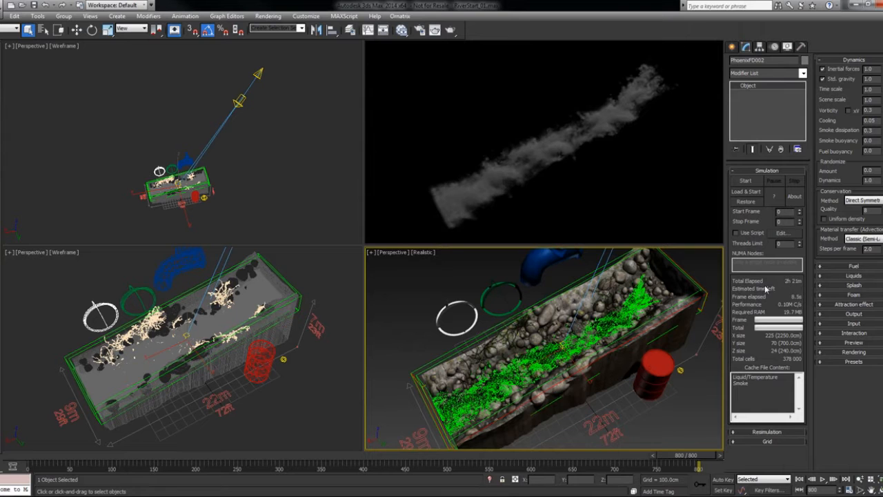
alt+middle_drag(651, 313, 641, 327)
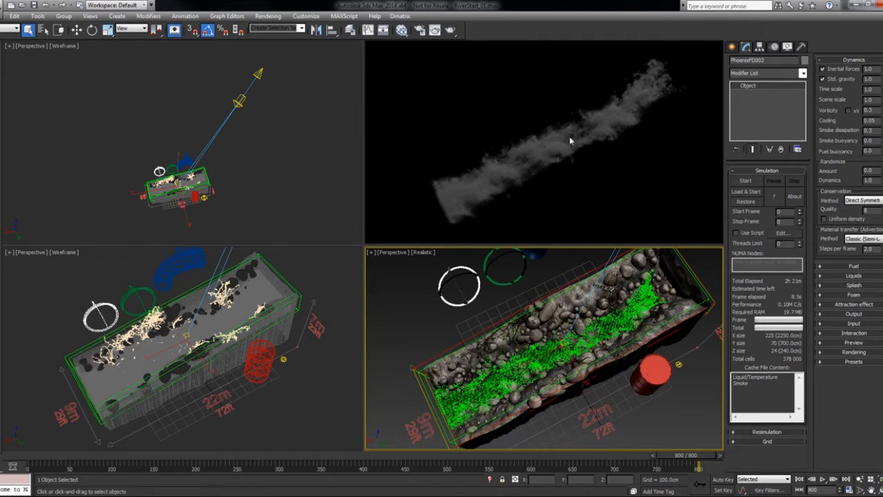
- Set the simple smoke factor of the PhoenixFD002 smoke opacity to 0.1
click(840, 353)
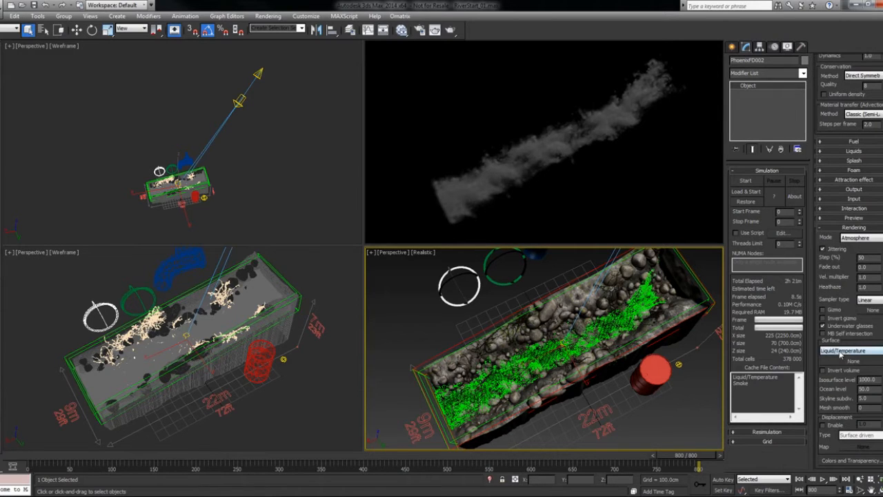
click(849, 461)
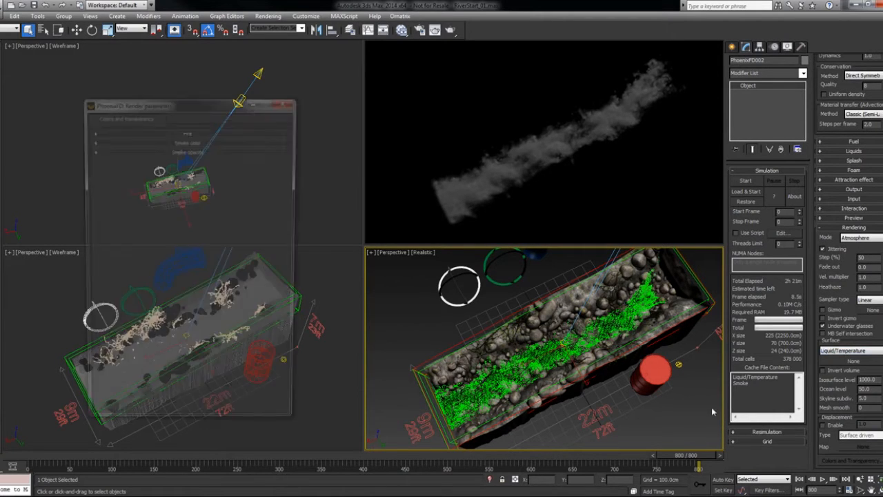
click(198, 150)
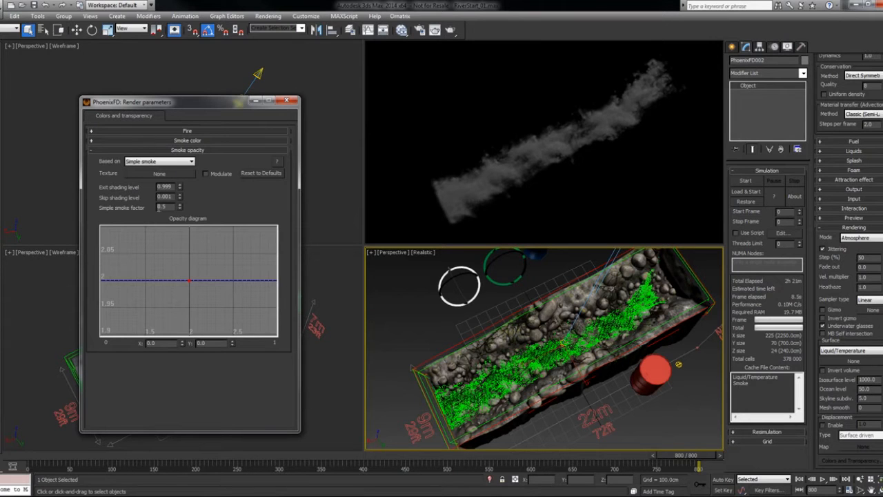
text(0.1)
key(Tab)
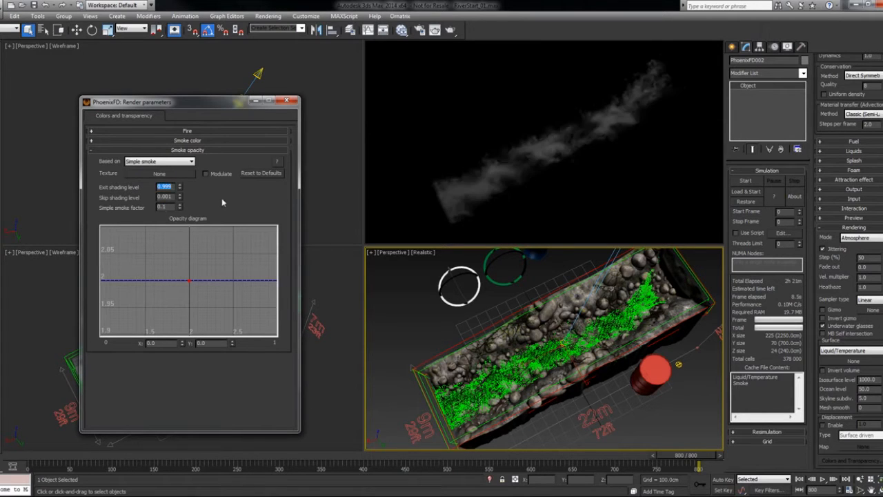
click(286, 101)
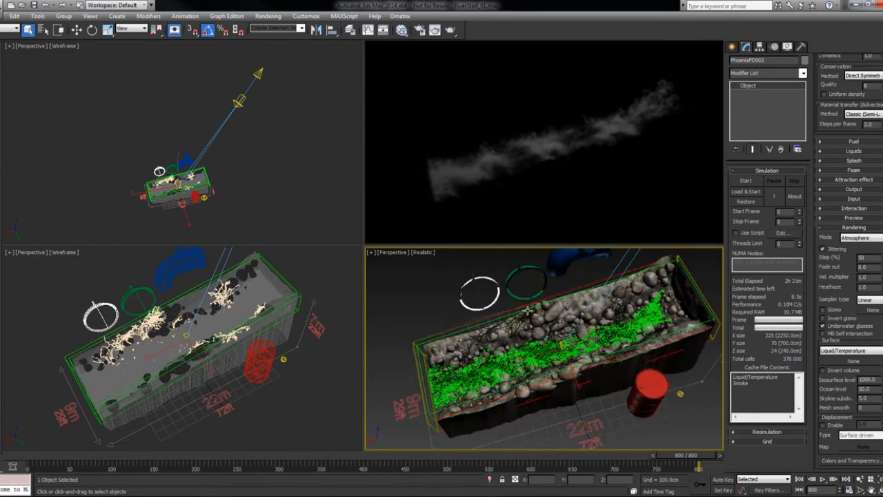
alt+middle_drag(530, 309, 535, 317)
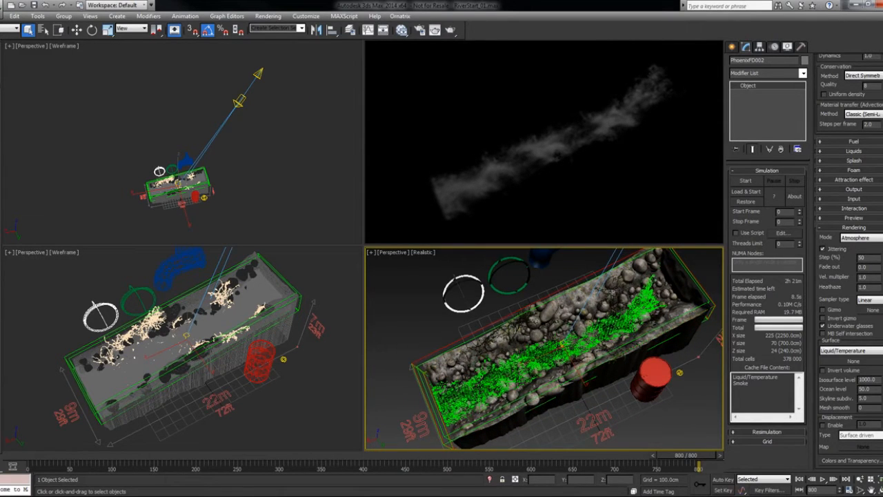
- Disable caustics in the V-Ray render settings and change the image sampler type to Fixed
key(F10)
click(349, 68)
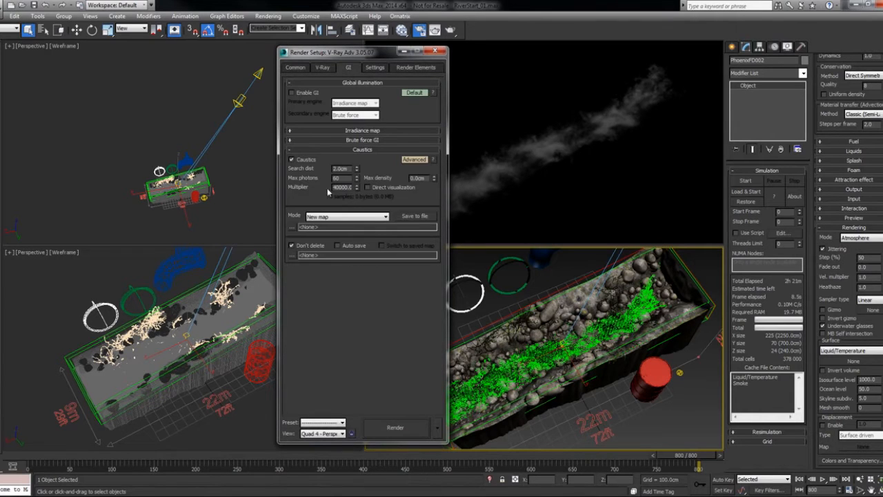
click(291, 160)
click(320, 150)
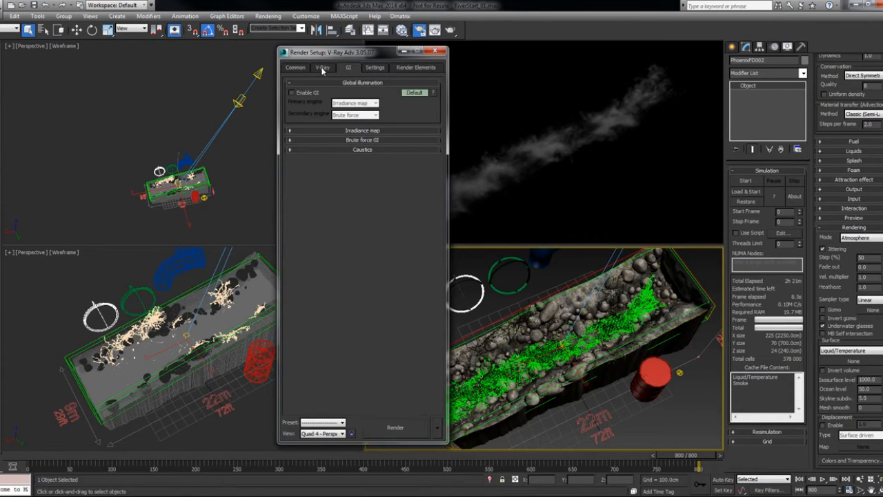
click(322, 67)
click(314, 113)
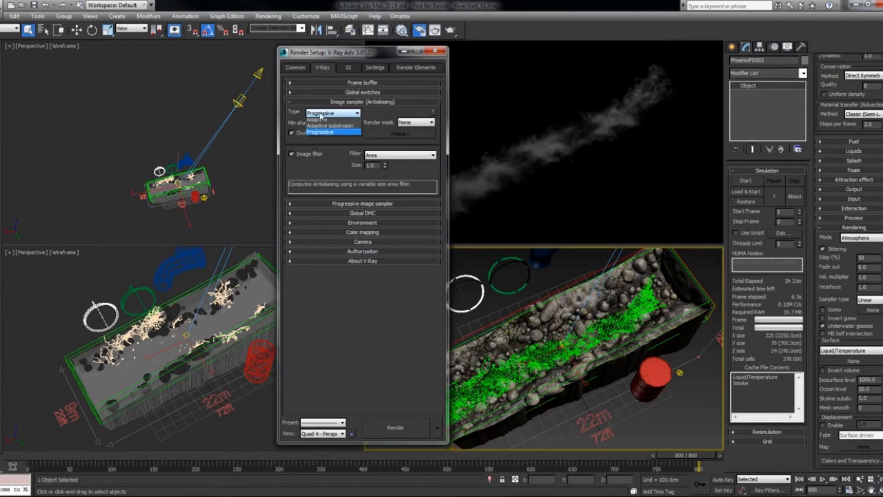
click(316, 123)
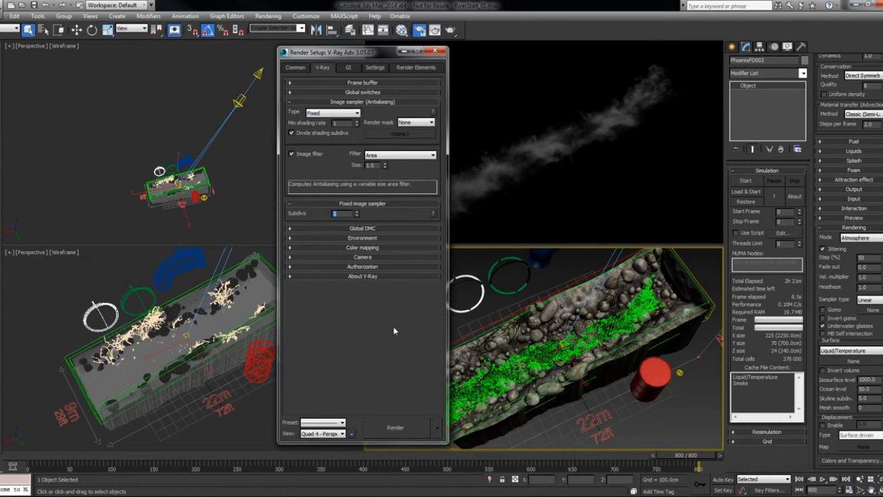
- Test-render the perspective view of the river with mist, and close the render windows
click(400, 428)
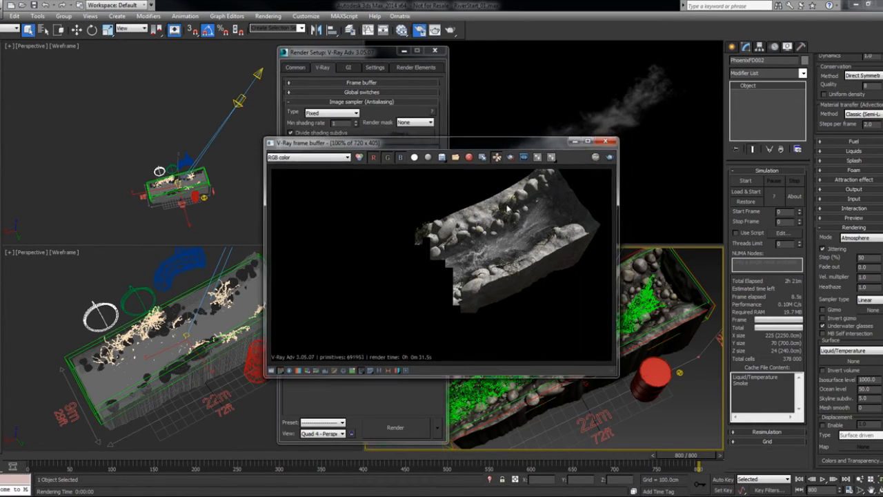
click(395, 110)
click(435, 50)
- Select all objects on the GEO_Roots layer and add the stones, the riverbed and the PhoenixFD001 simulation to the selection
click(350, 30)
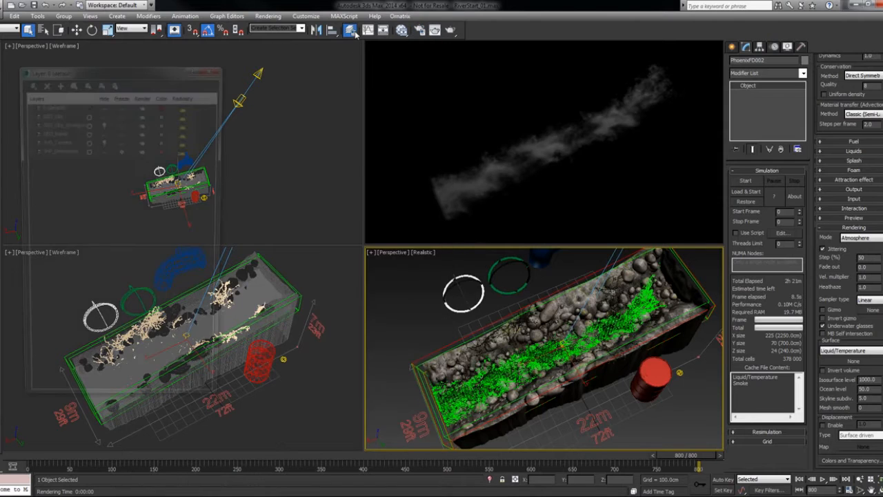
click(49, 133)
click(72, 82)
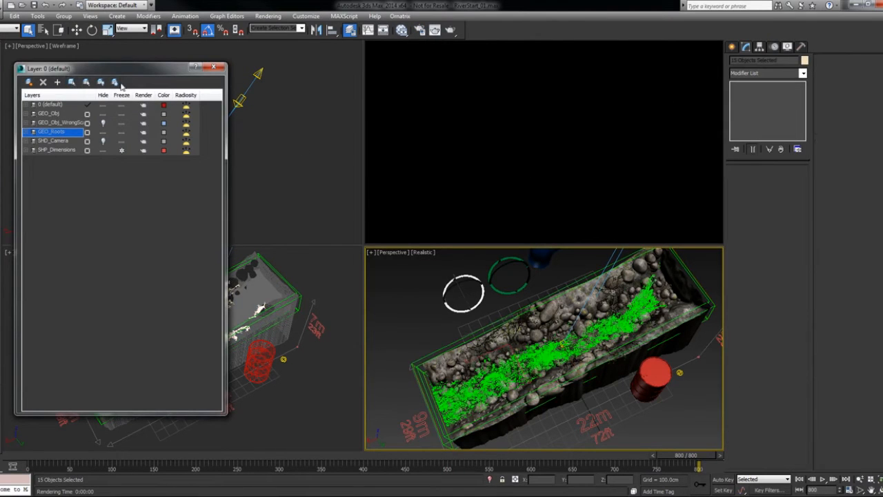
click(213, 68)
key(F3)
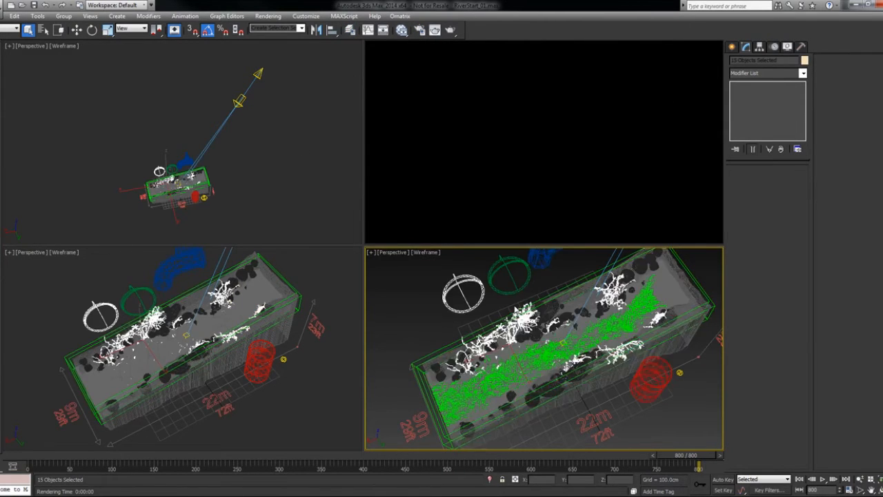
ctrl+click(556, 307)
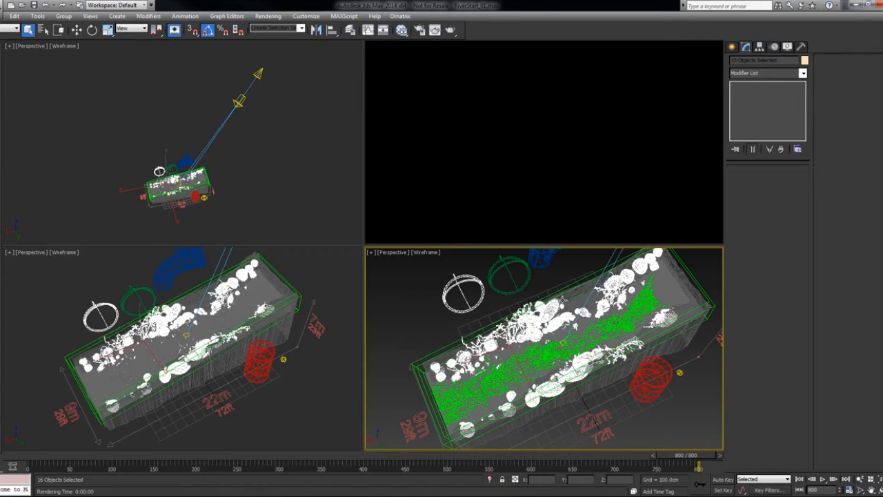
ctrl+click(514, 345)
ctrl+click(480, 381)
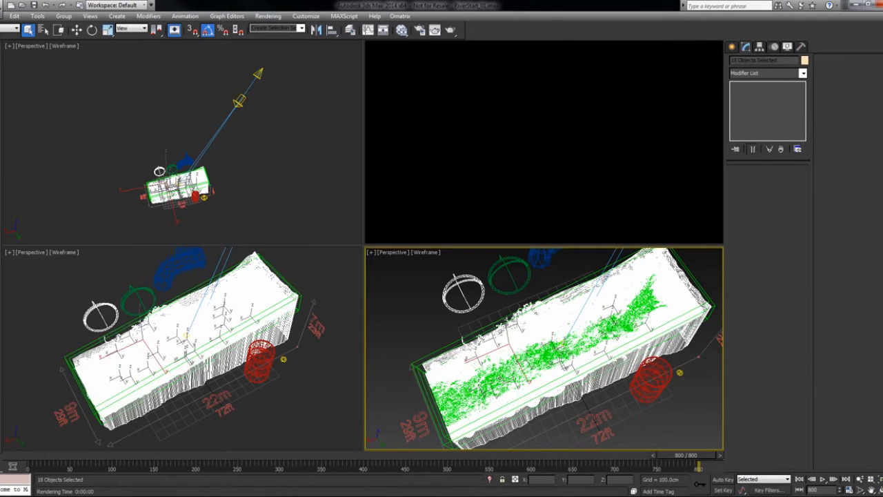
- In the selection's V-Ray object properties, enable matte object, matte for refl/refr and shadows, with alpha contribution -1
right_click(522, 336)
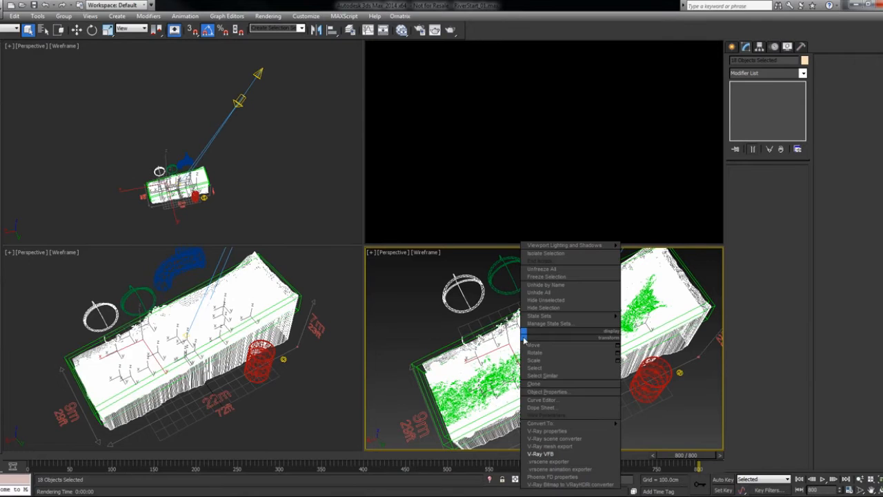
click(564, 431)
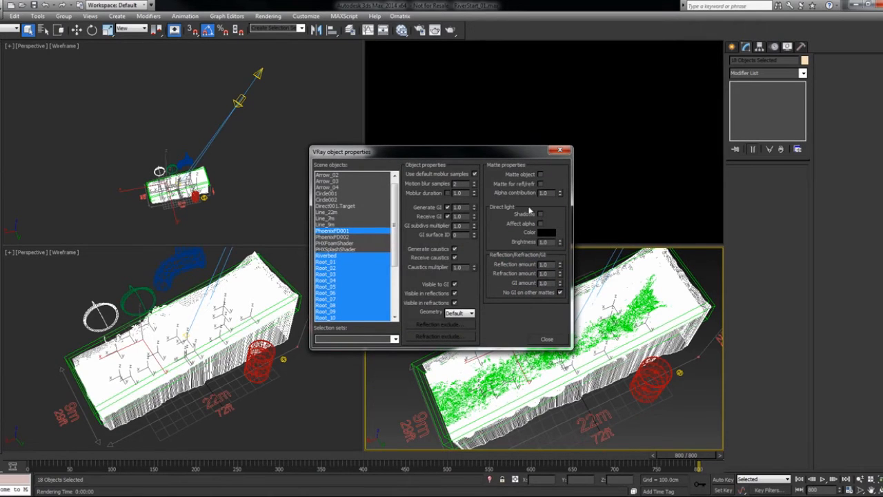
click(540, 175)
click(540, 185)
double_click(543, 193)
text(-1)
click(540, 214)
click(547, 340)
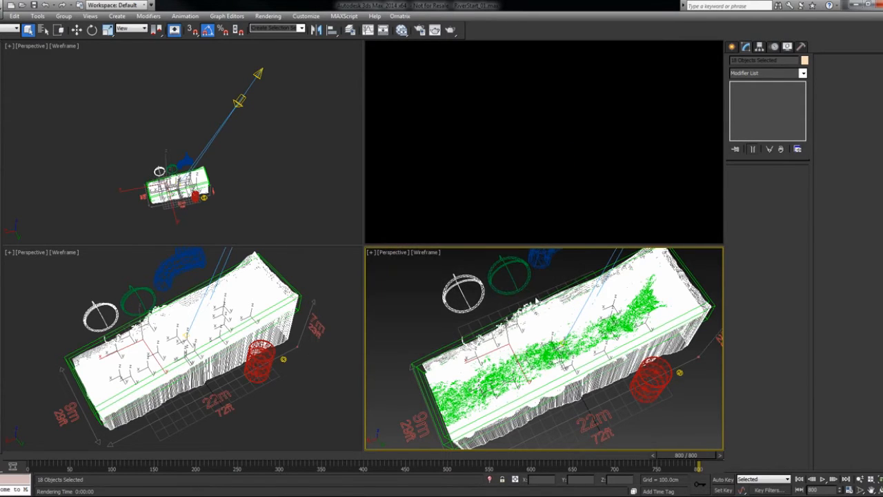
- Make the two circle helpers beside the river non-renderable in their object properties
click(497, 282)
right_click(496, 274)
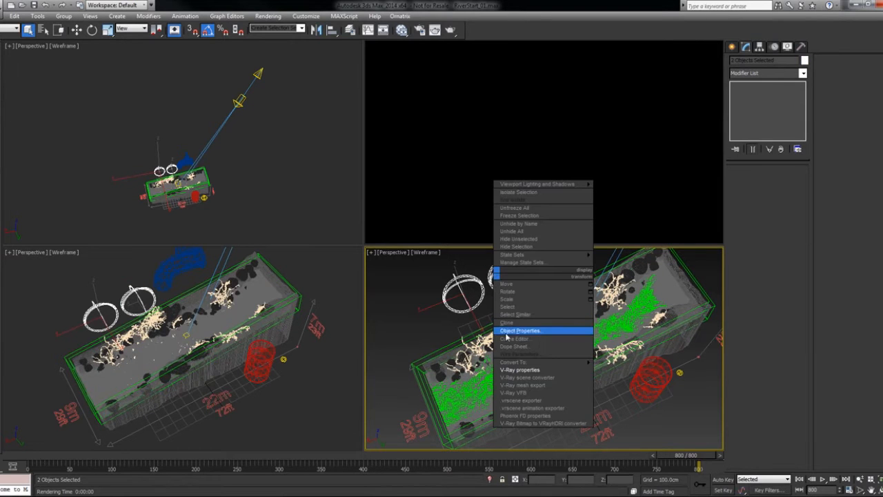
click(522, 331)
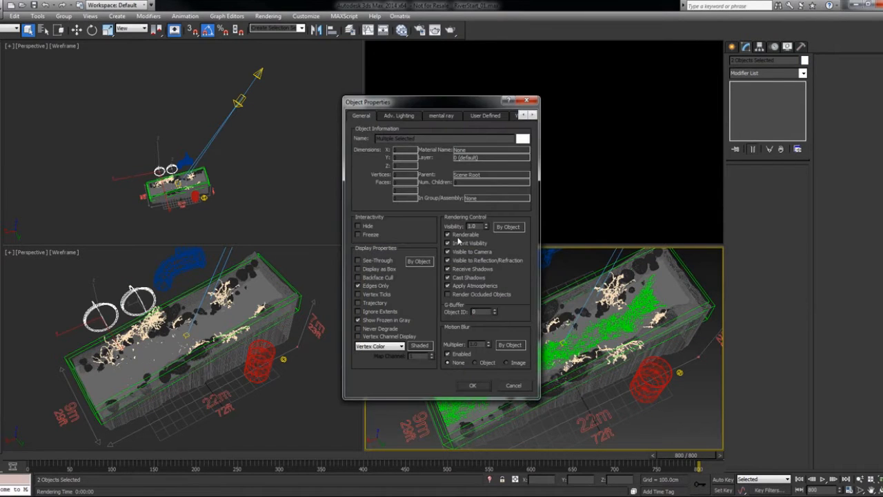
click(447, 235)
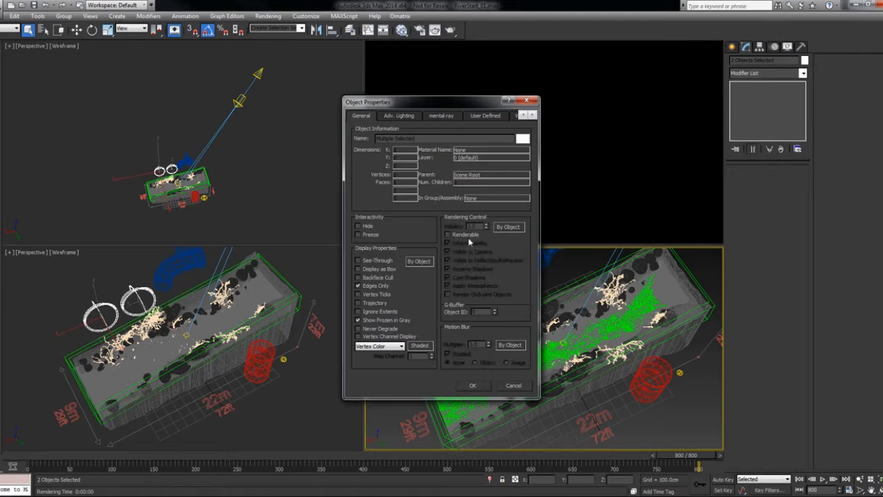
click(475, 386)
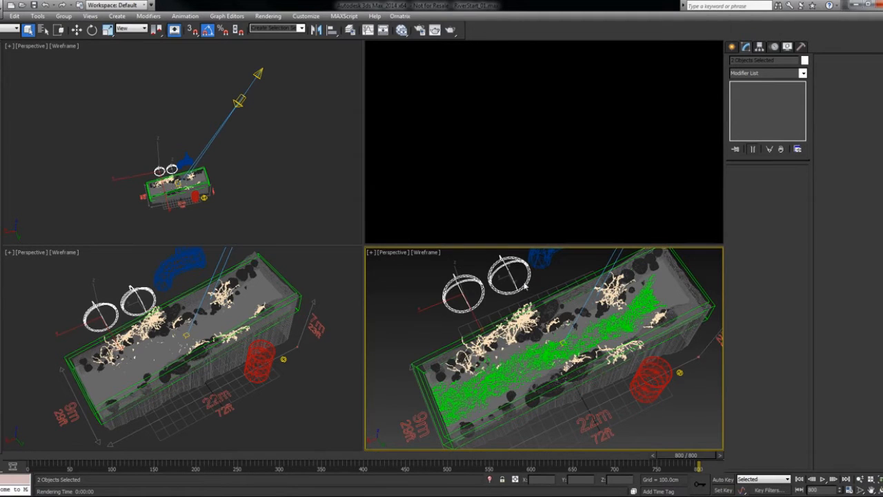
- Test-render the isolated mist through VRayCam001, examine its details up close, and close the frame buffer
click(526, 301)
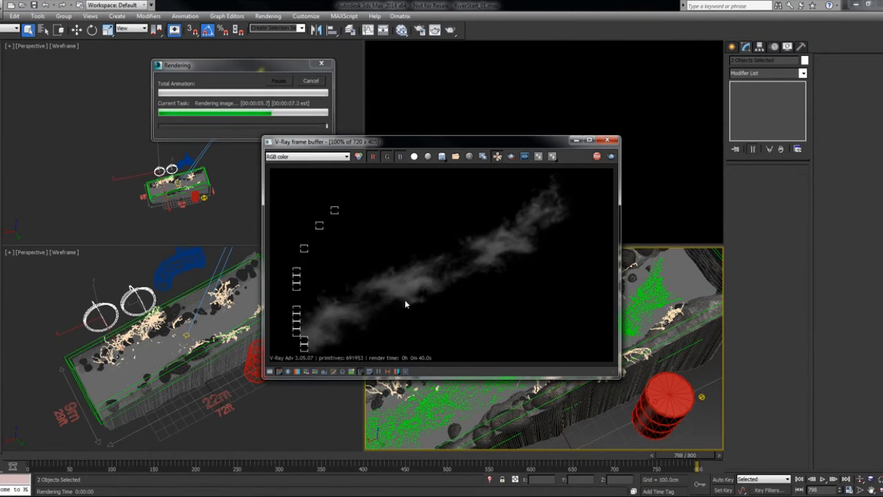
scroll(407, 300, up, 2)
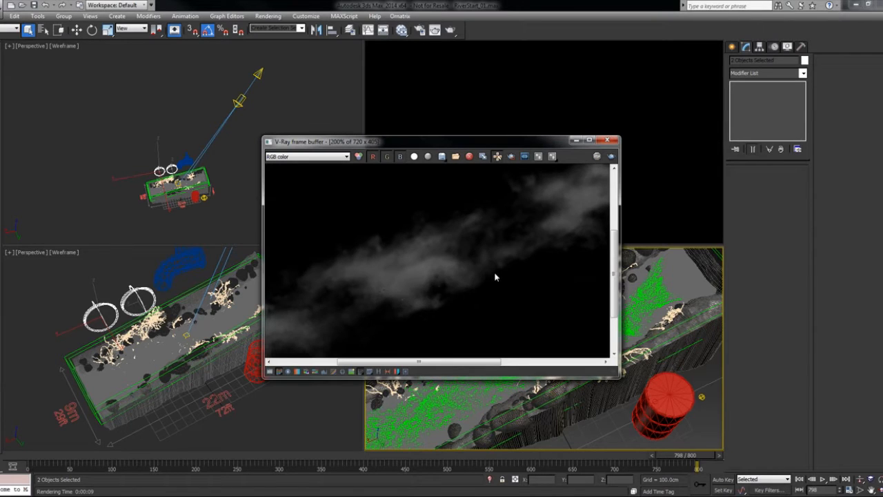
scroll(495, 276, up, 1)
middle_drag(494, 276, 482, 256)
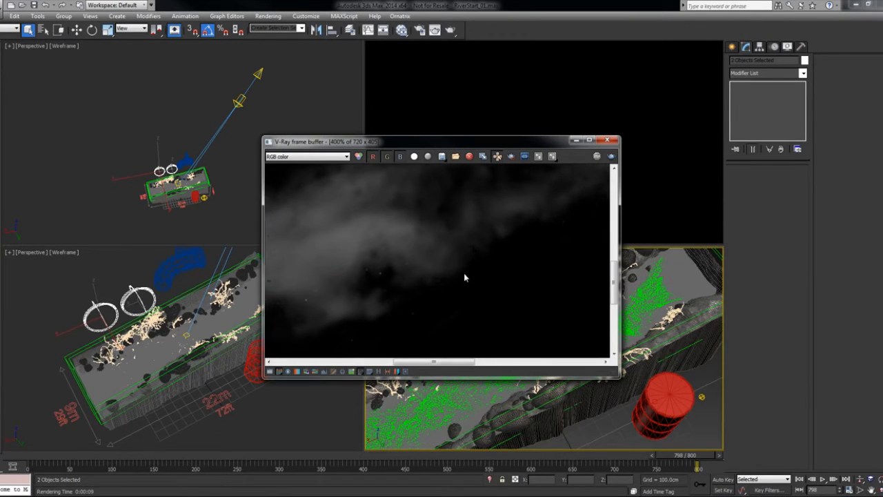
middle_drag(421, 287, 463, 230)
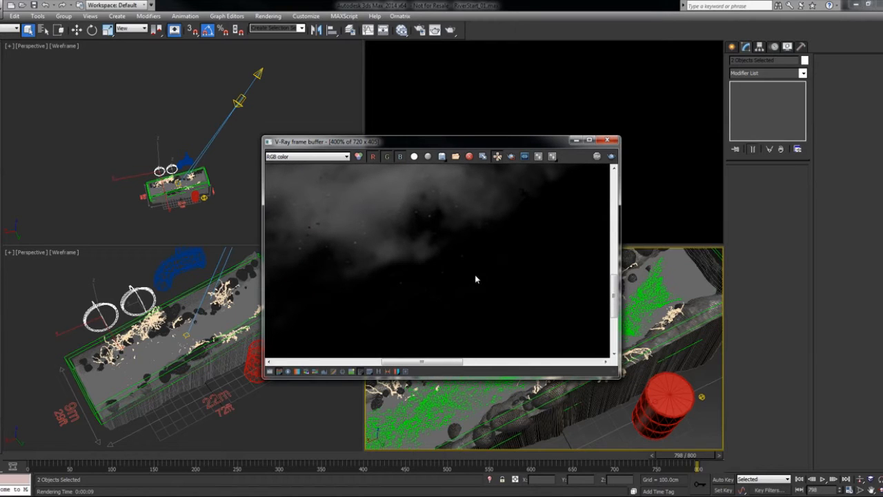
middle_drag(407, 287, 410, 221)
double_click(454, 279)
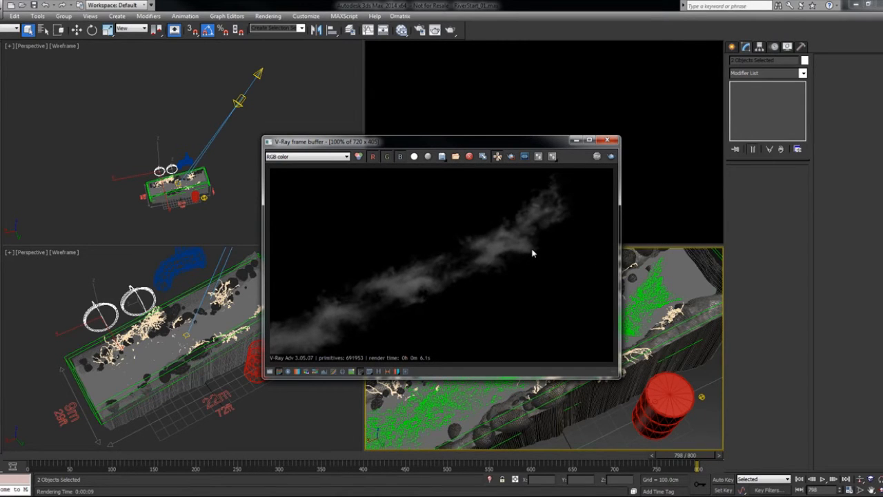
click(607, 141)
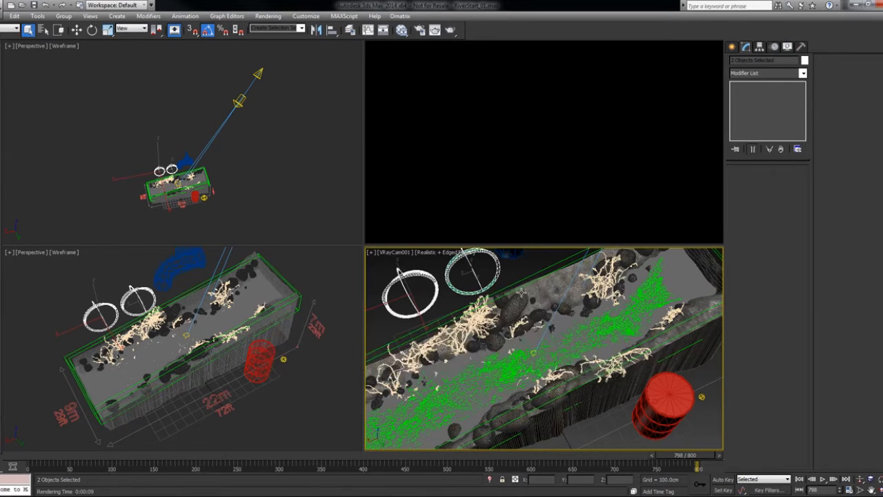
click(531, 270)
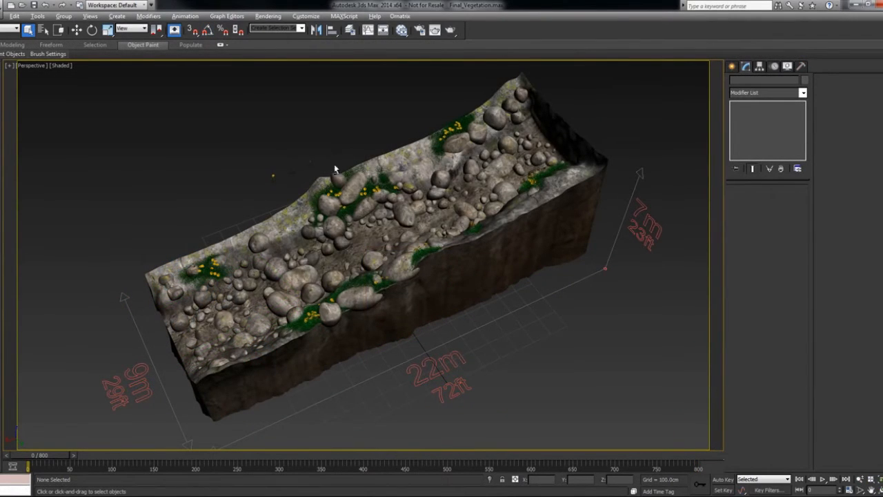
- Isolate the three plant objects behind the riverbank in the Final_Vegetation scene, examine them individually, and end the isolation
alt+middle_drag(335, 168, 308, 165)
drag(307, 164, 388, 189)
key(alt+q)
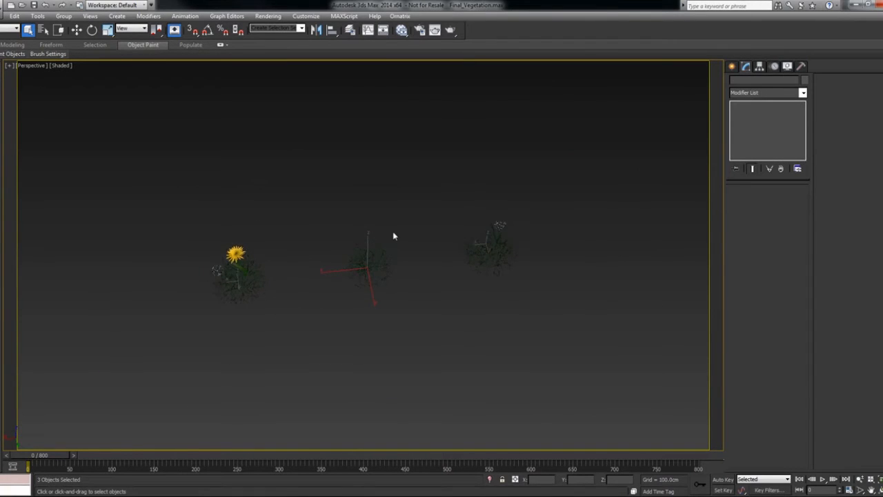
scroll(393, 207, up, 4)
click(171, 241)
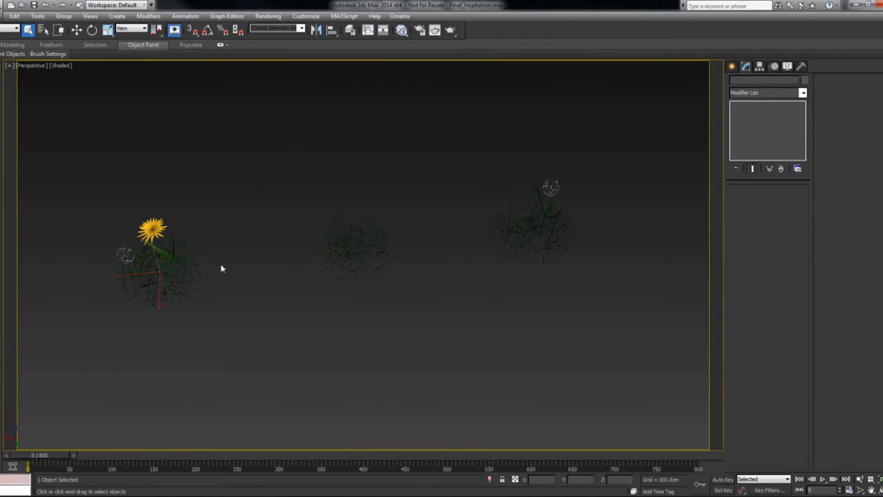
ctrl+drag(487, 168, 564, 223)
drag(406, 197, 322, 287)
right_click(451, 184)
click(490, 235)
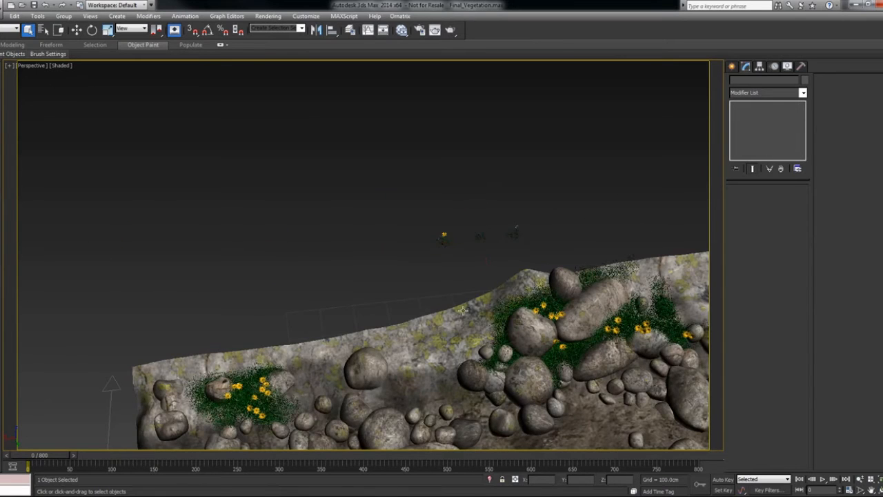
alt+middle_drag(462, 313, 498, 276)
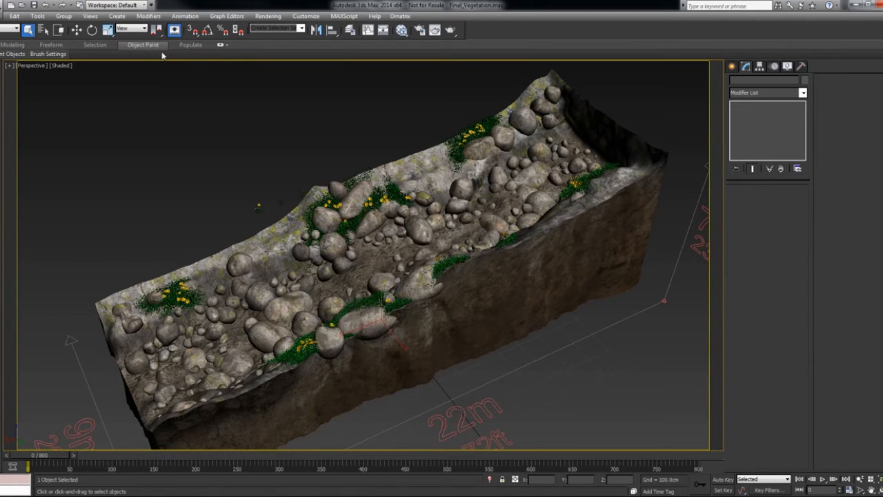
- Check that the ribbon is enabled in the interface display options and expand it to show the Object Paint tools
click(306, 16)
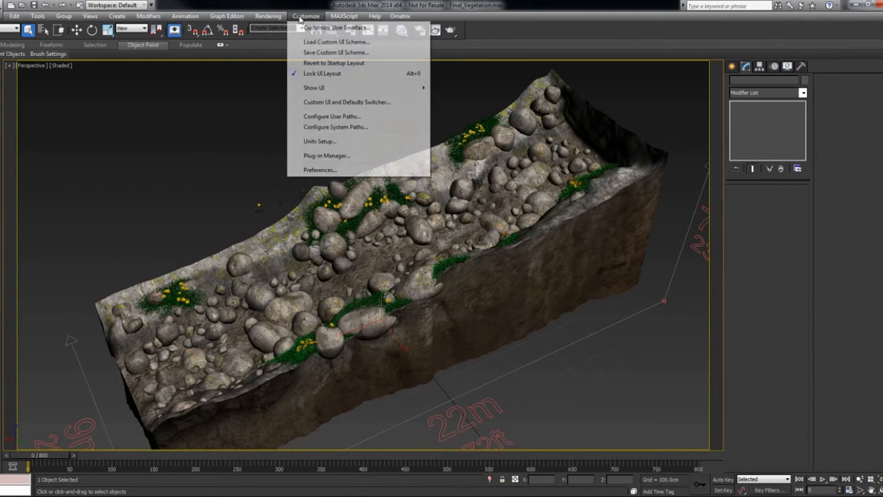
mouse_move(338, 88)
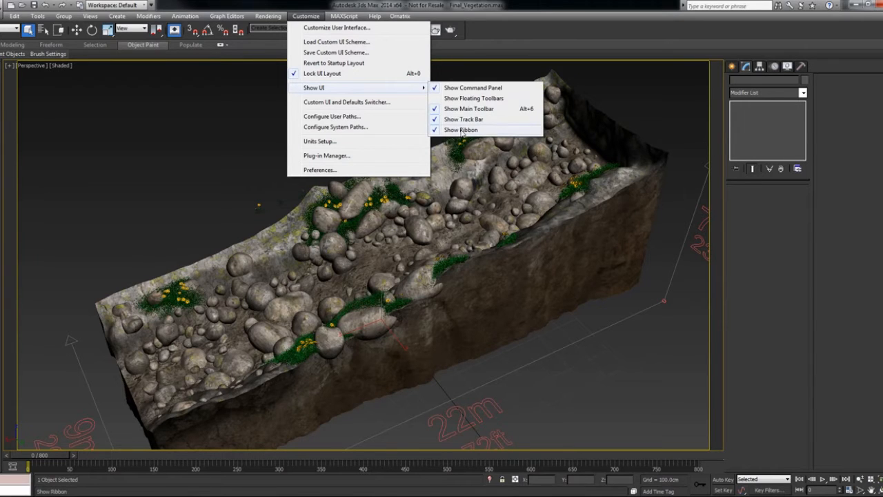
click(494, 39)
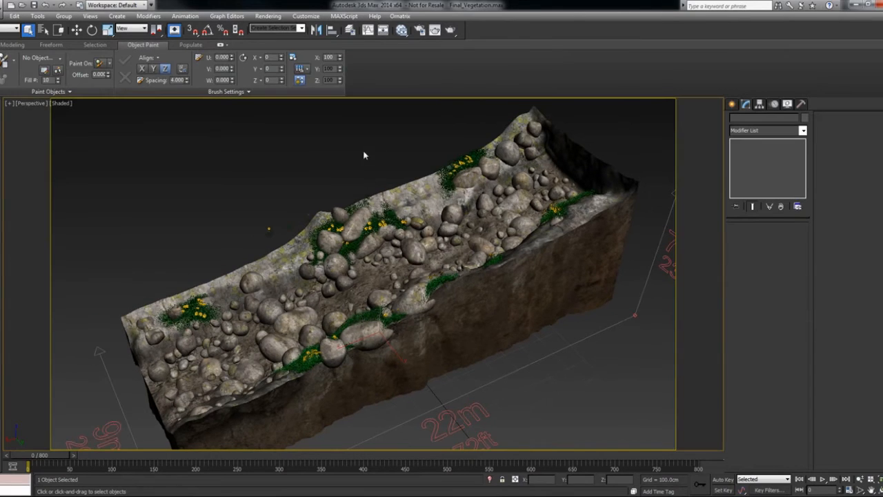
middle_drag(339, 156, 422, 193)
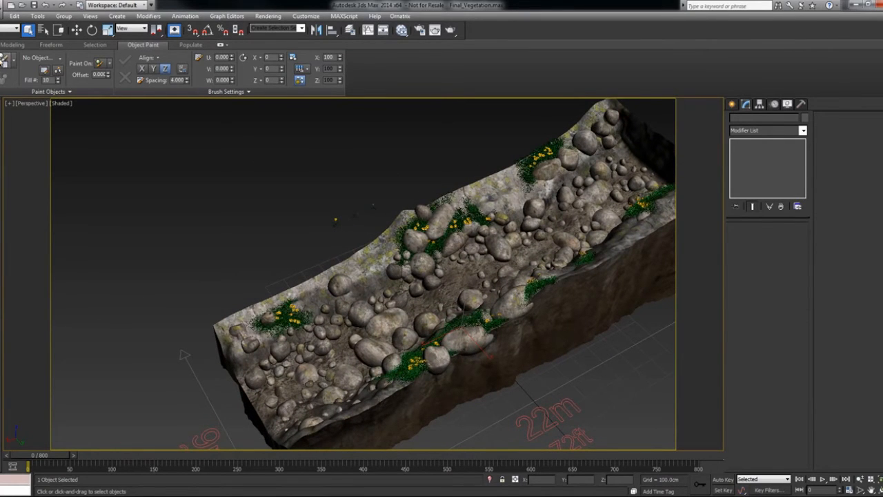
- Pick Grass3 from the scene as the object to paint with and close the Paint Objects list
drag(5, 61, 13, 75)
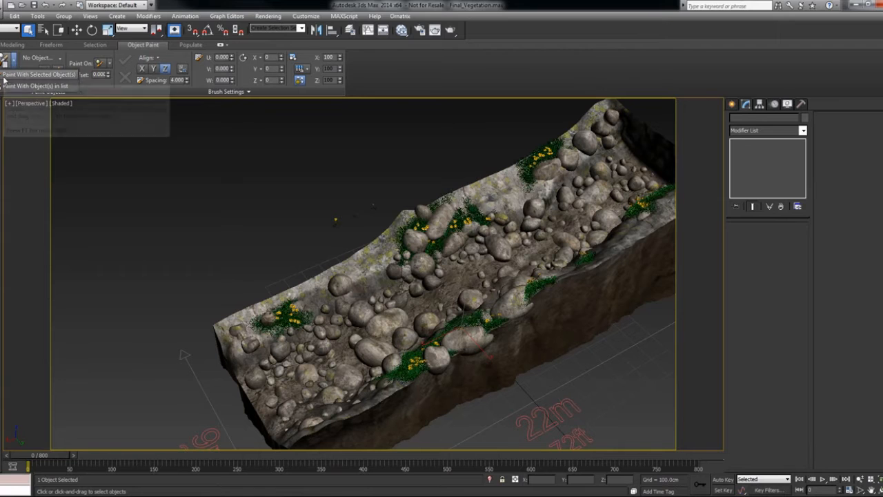
click(41, 85)
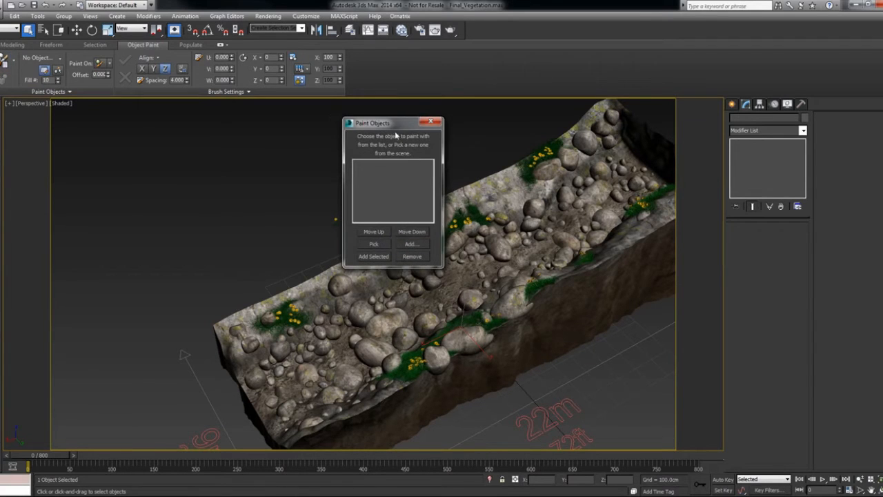
drag(393, 124, 427, 124)
click(415, 241)
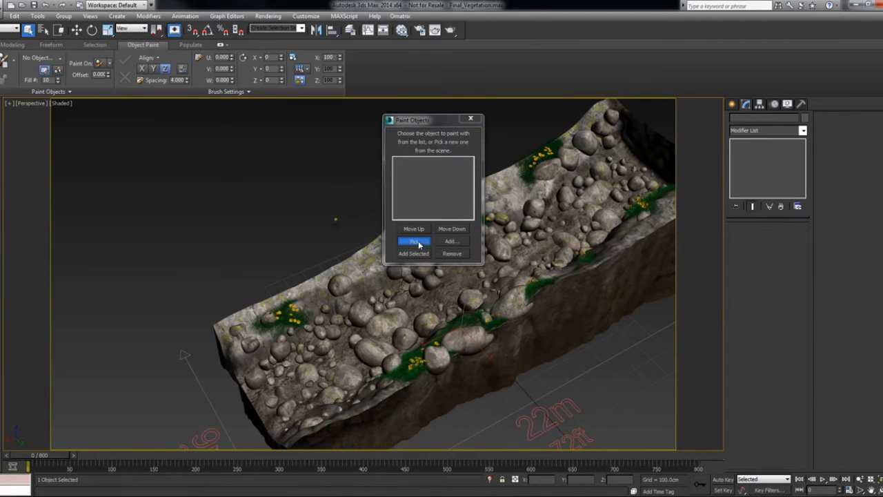
click(459, 336)
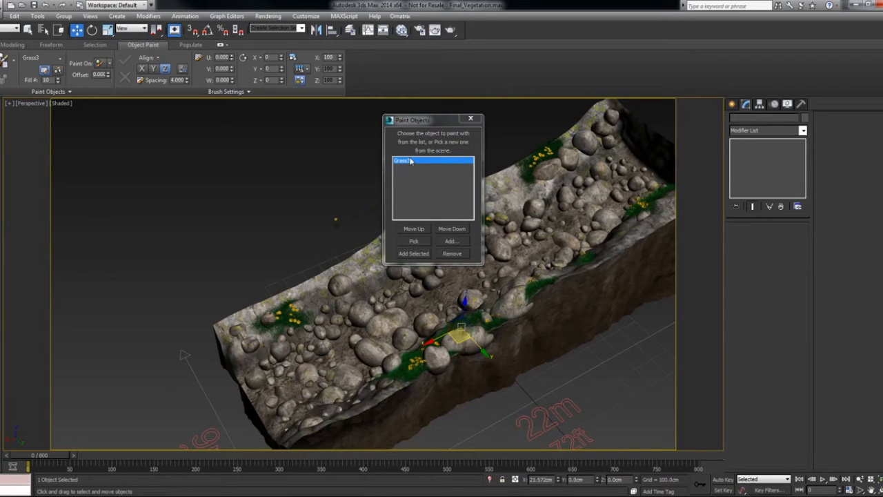
click(469, 120)
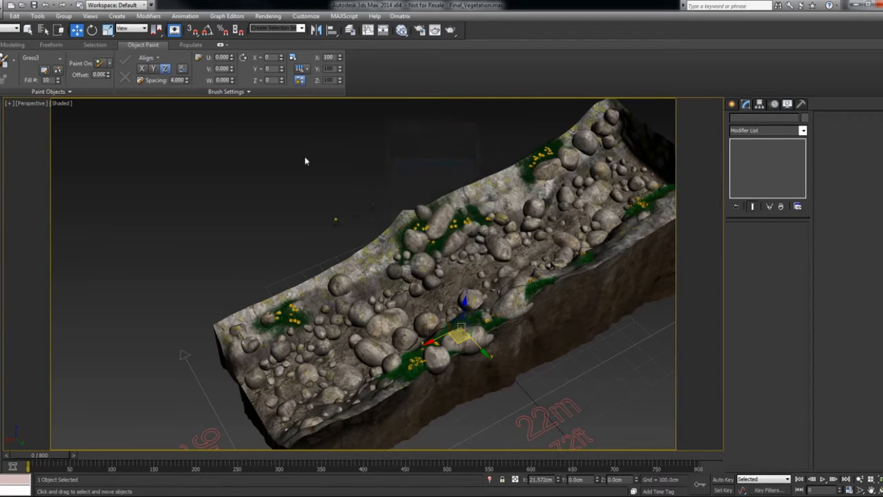
- Restrict object painting to selected objects and activate paint mode
click(109, 64)
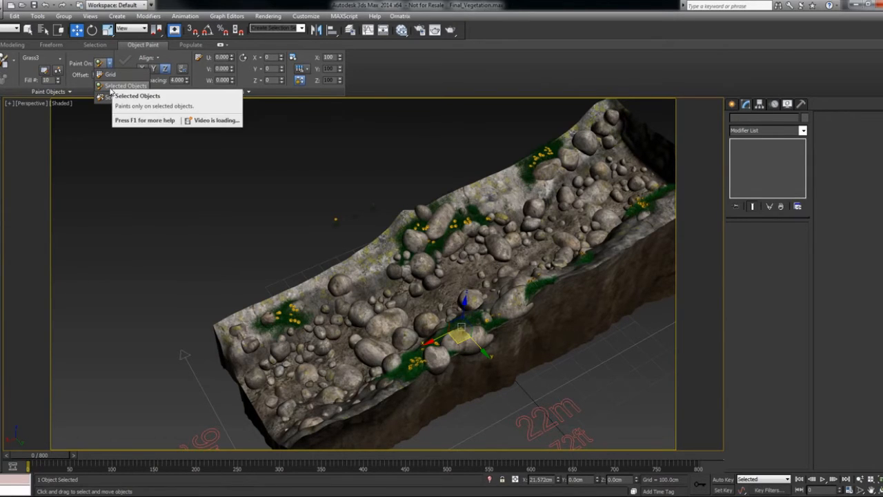
click(116, 86)
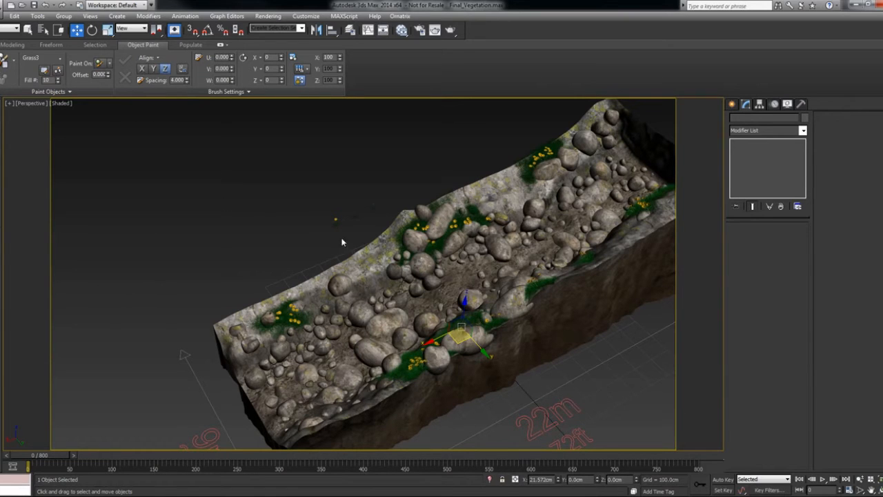
click(6, 60)
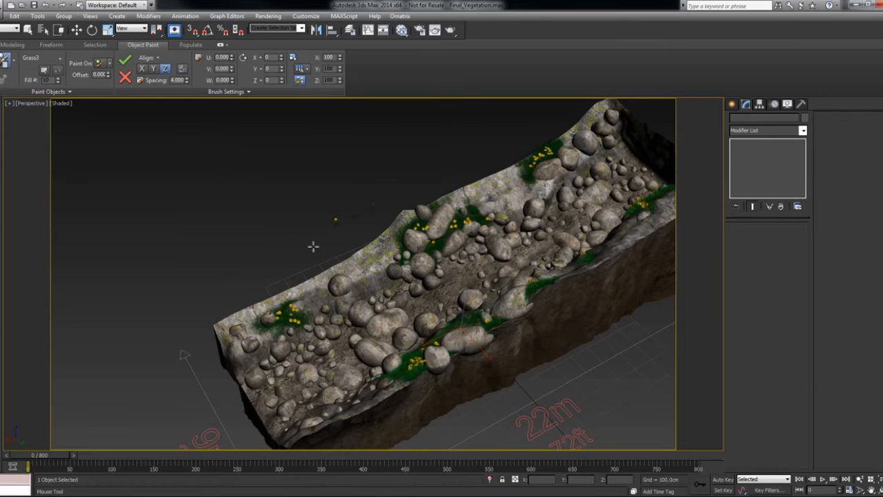
- Paint a patch of Grass3 on the bare stretch of the far riverbank and leave paint mode
mouse_move(357, 259)
mouse_down()
mouse_move(352, 269)
mouse_move(369, 266)
mouse_move(379, 249)
mouse_move(365, 270)
mouse_up()
scroll(364, 270, up, 2)
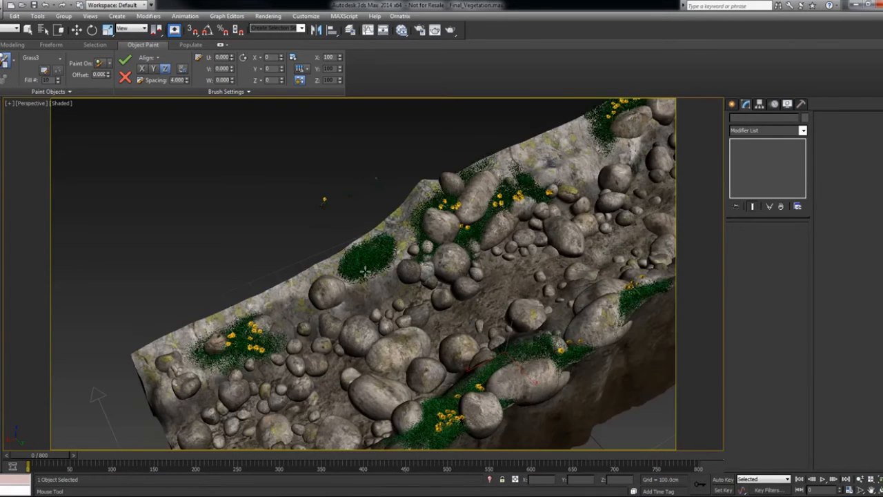
scroll(364, 265, up, 2)
scroll(362, 255, down, 1)
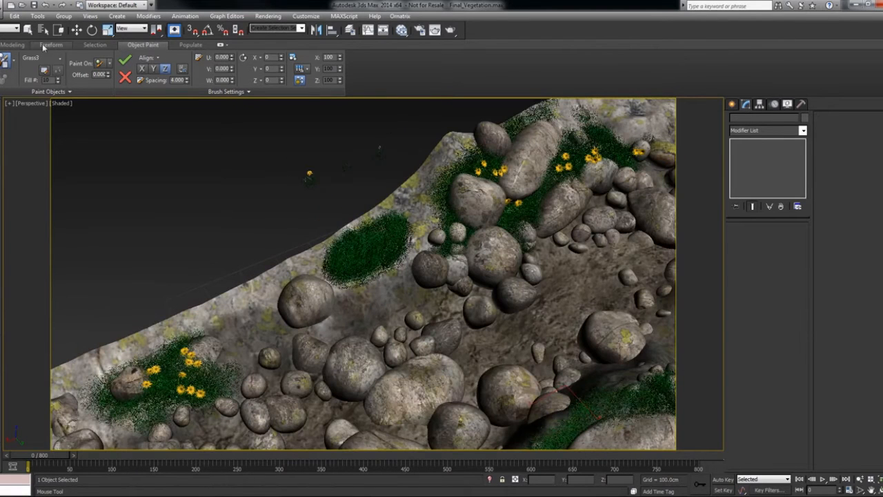
click(3, 60)
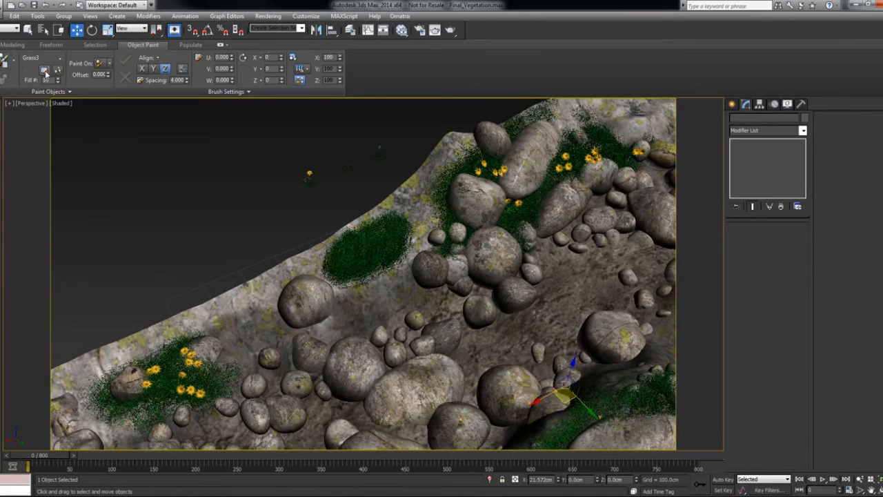
- Replace Grass3 in the Paint Objects list with the yellow flower Grass4, picked from the scene, and close the list
click(45, 72)
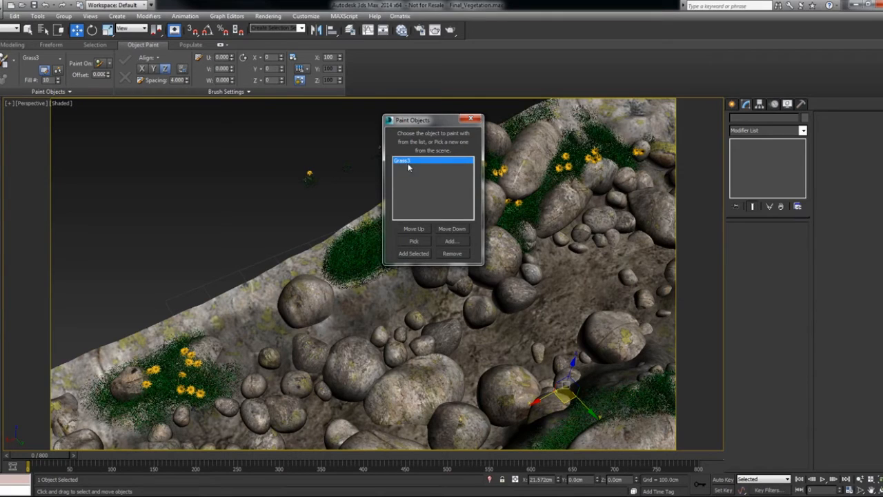
click(451, 253)
click(415, 242)
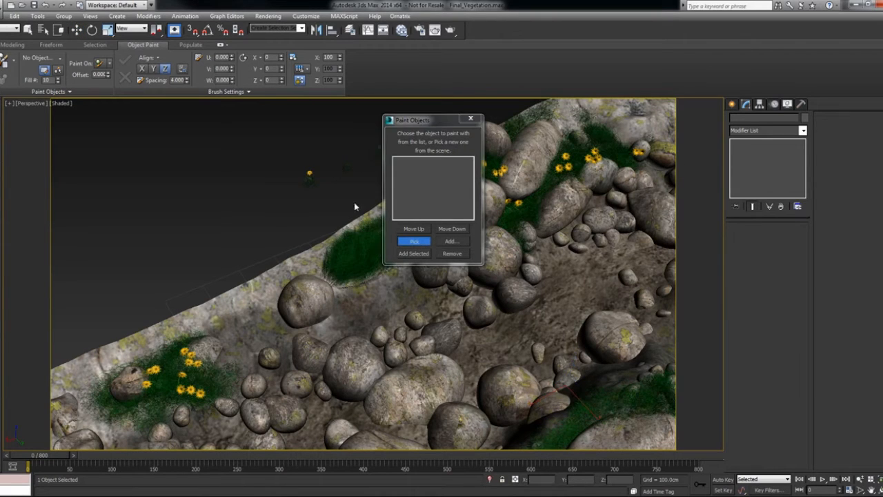
click(309, 173)
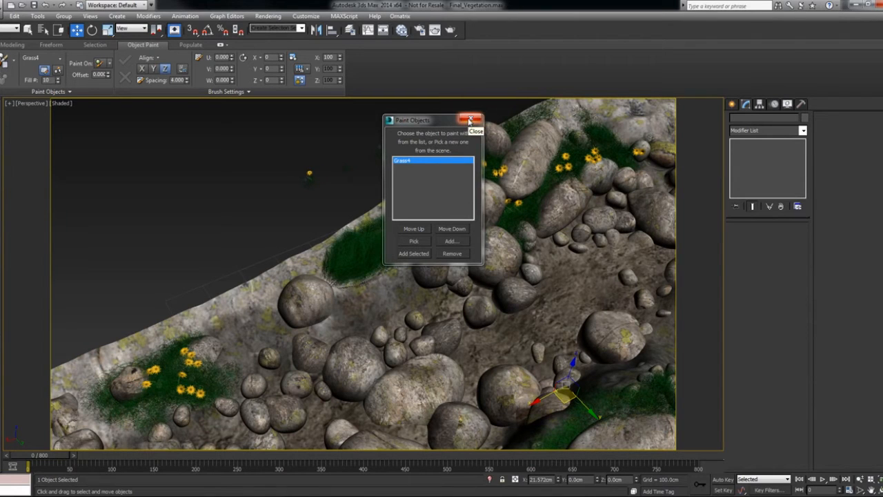
click(469, 120)
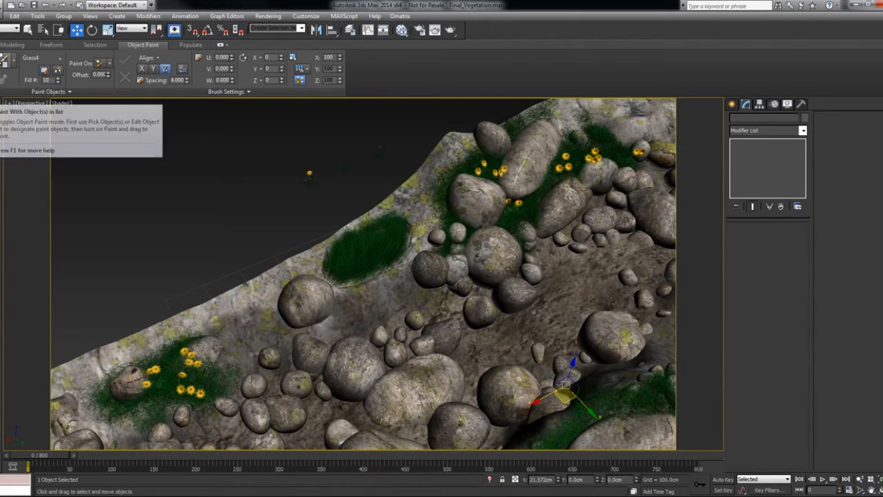
- Paint scattered Grass4 flowers over the new grass patch, end painting, and deselect everything
click(5, 61)
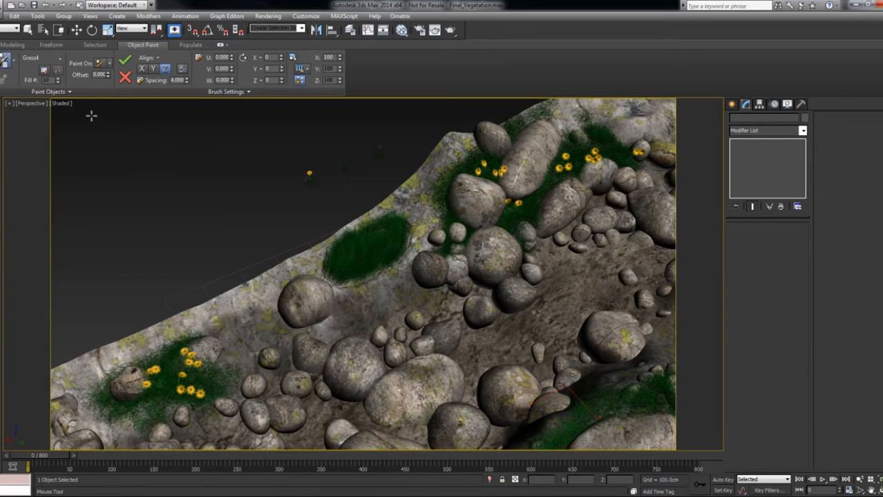
mouse_move(341, 236)
mouse_down()
mouse_move(351, 250)
mouse_move(391, 224)
mouse_move(382, 257)
mouse_move(364, 277)
mouse_move(388, 269)
mouse_move(414, 289)
mouse_move(408, 279)
mouse_up()
right_click(402, 269)
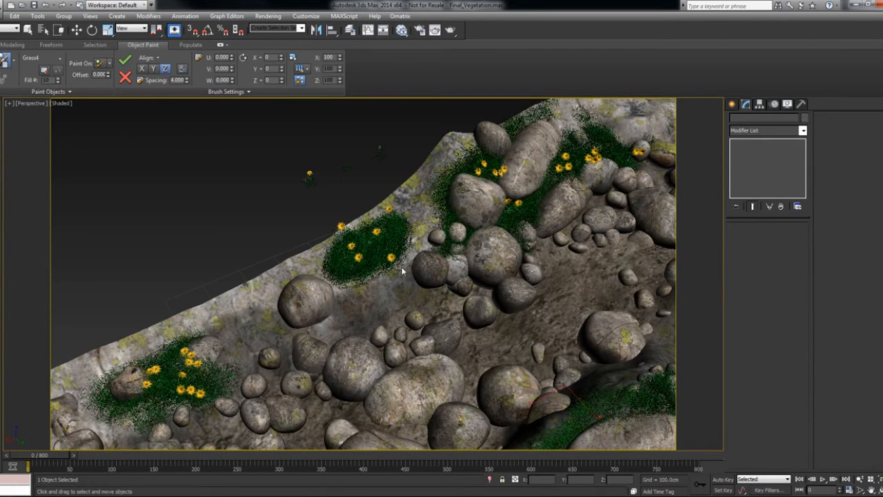
click(294, 205)
key(w)
scroll(370, 226, down, 3)
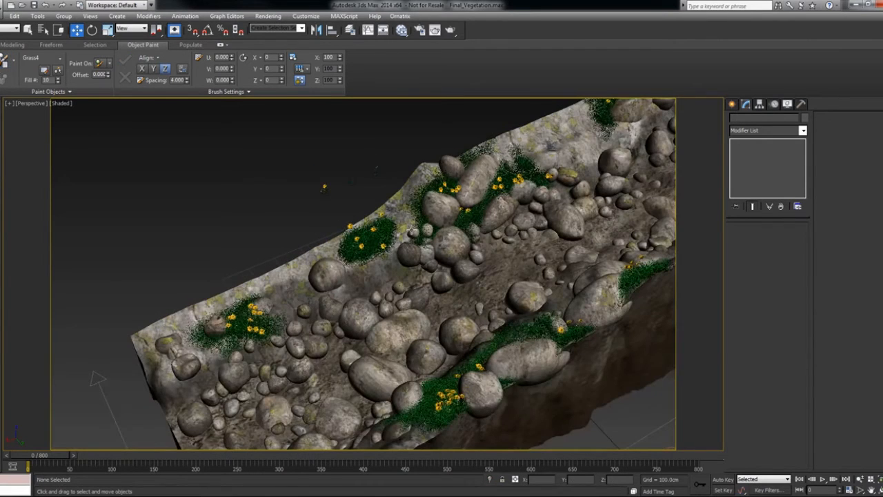
- Select the riverbed and rocks and examine their V-Ray matte object properties, using edged faces temporarily
alt+middle_drag(441, 265, 445, 272)
middle_drag(540, 210, 476, 270)
scroll(419, 266, down, 3)
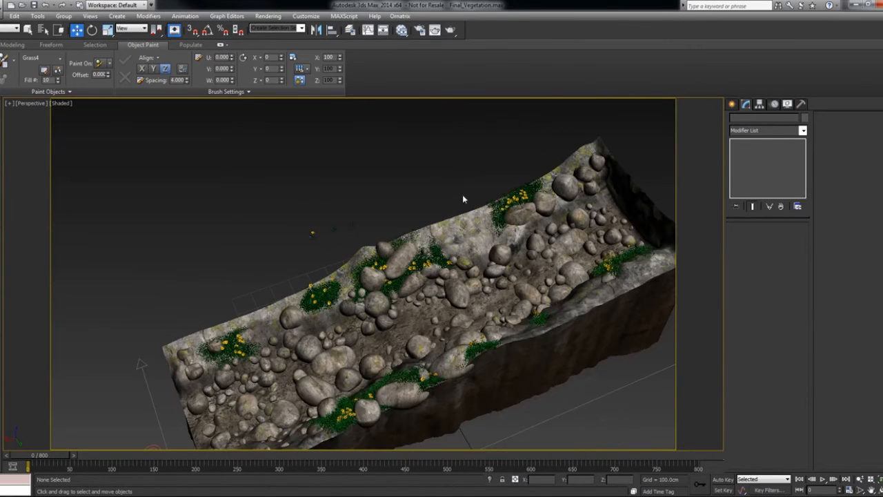
click(477, 253)
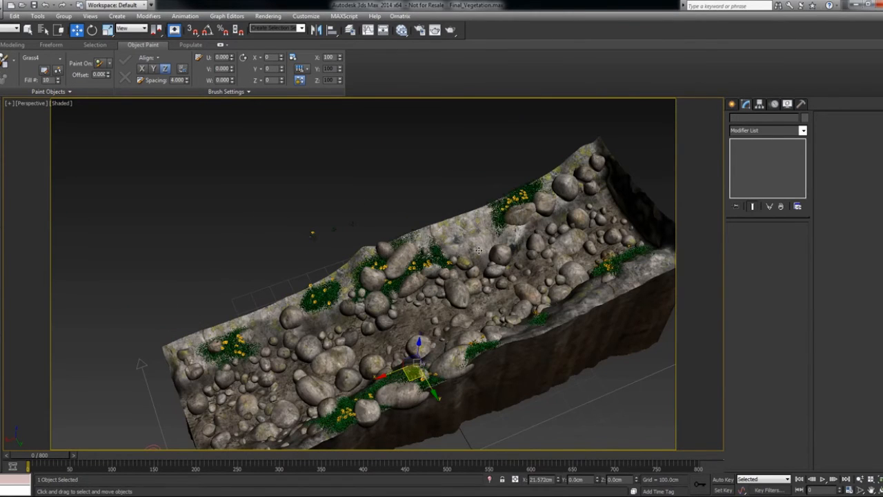
key(F4)
click(466, 265)
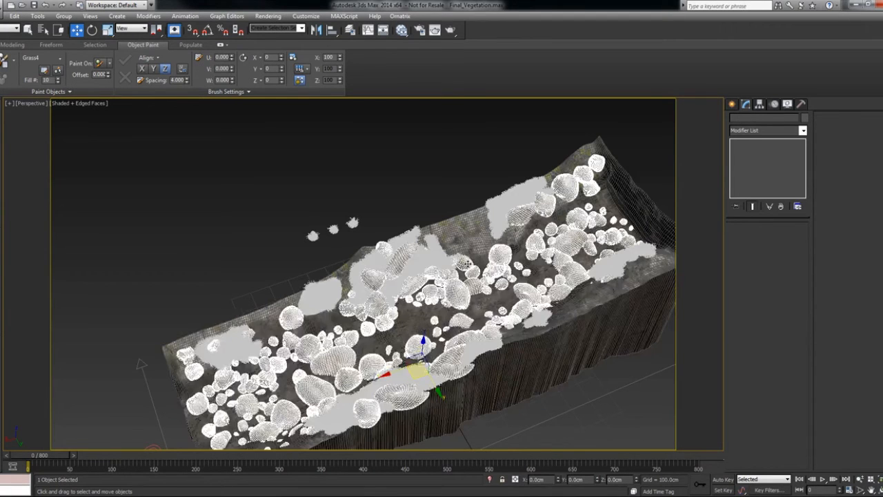
ctrl+click(469, 243)
right_click(468, 243)
click(497, 319)
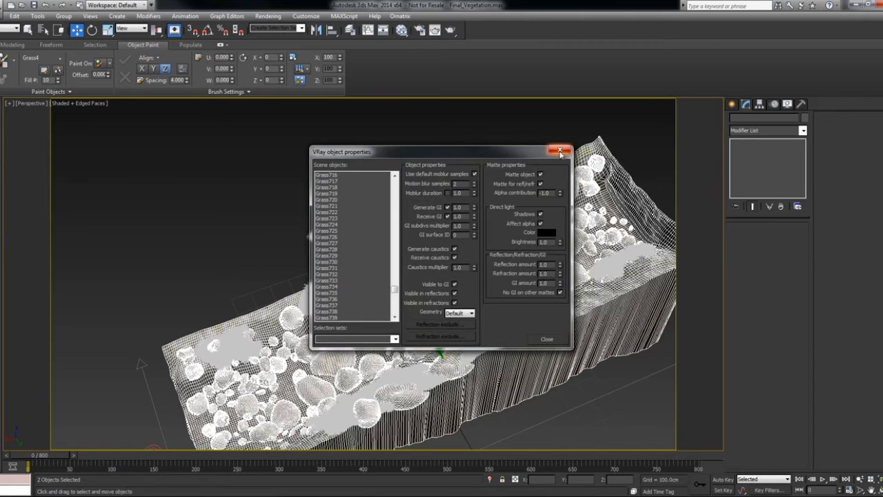
click(559, 151)
click(465, 162)
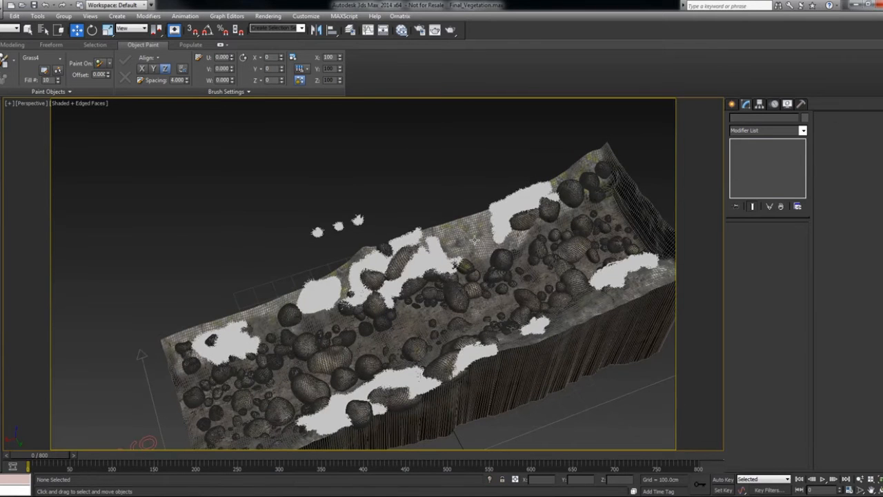
key(F4)
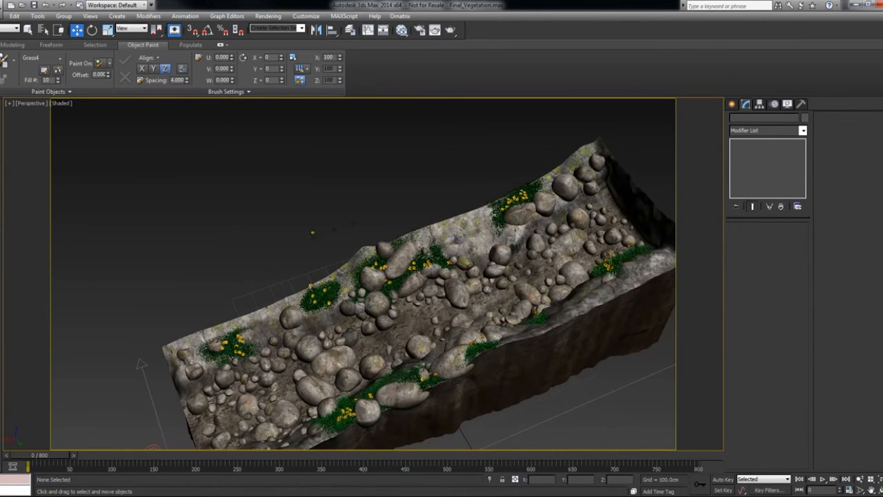
mouse_move(493, 221)
alt+middle_down()
mouse_move(450, 189)
mouse_move(464, 213)
mouse_move(483, 221)
alt+middle_up()
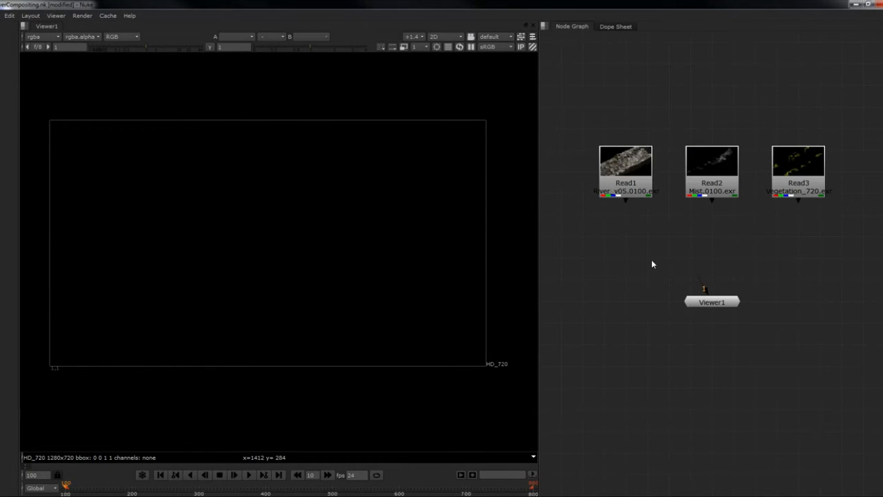
- Switch to the river compositing script in Nuke and view the River, Mist and Vegetation Read nodes one after another
drag(574, 131, 844, 227)
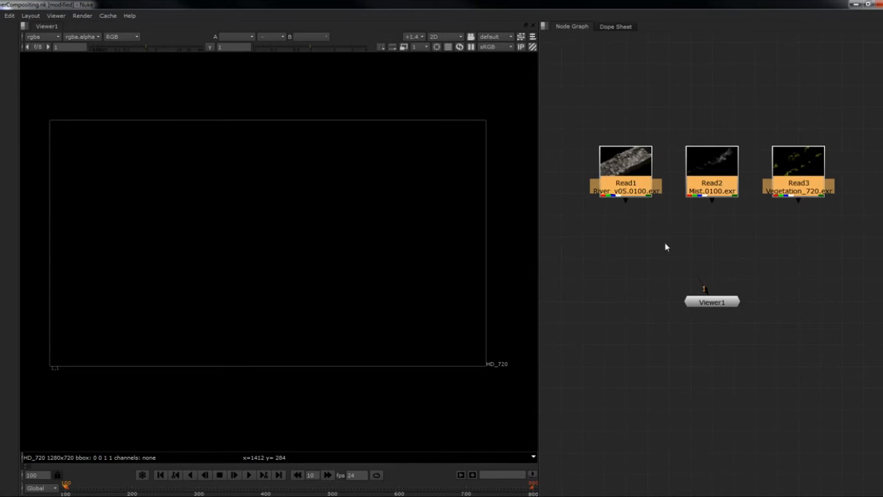
click(628, 181)
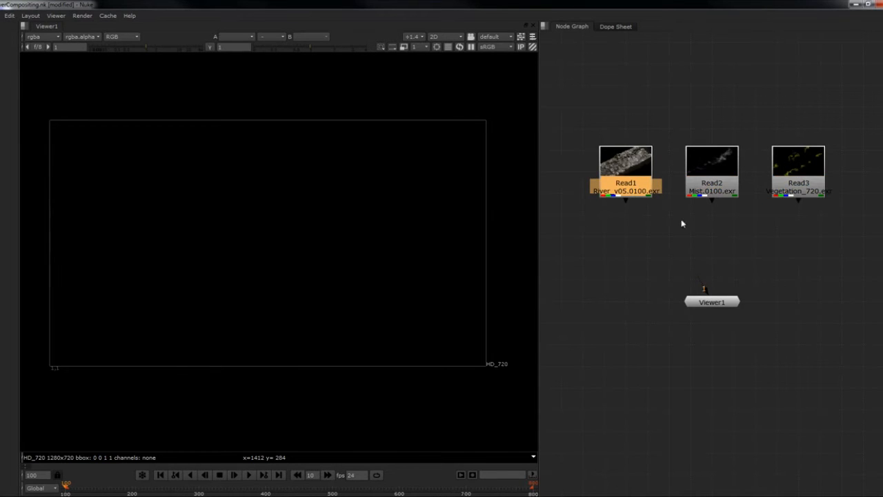
key(1)
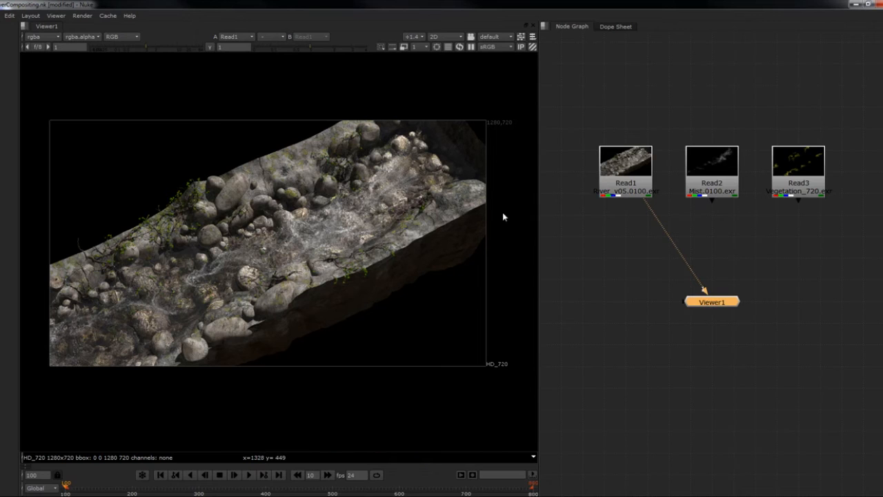
click(714, 175)
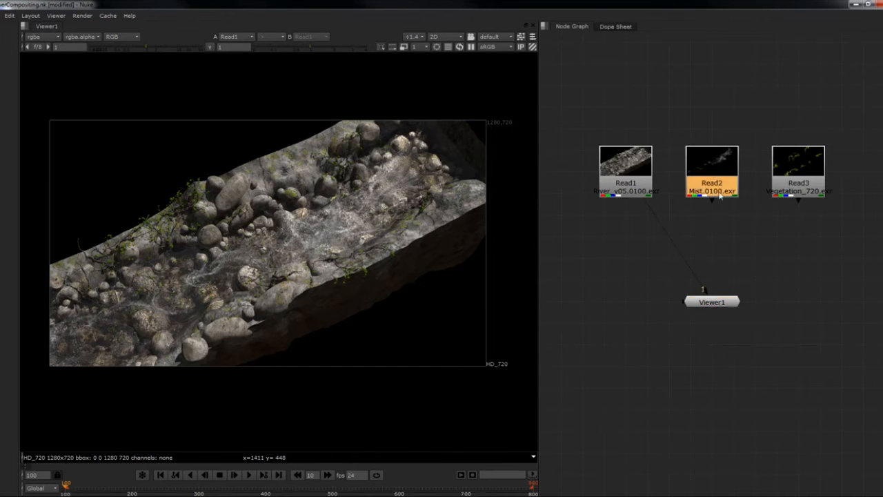
key(1)
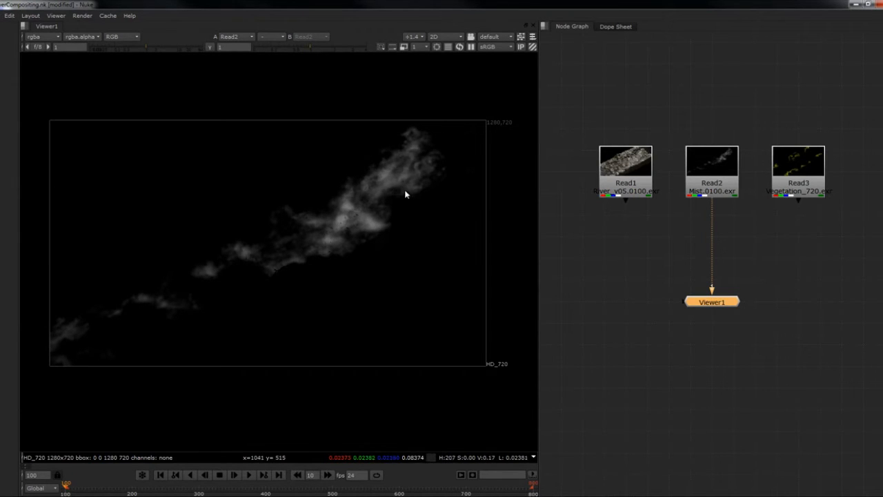
click(821, 172)
key(1)
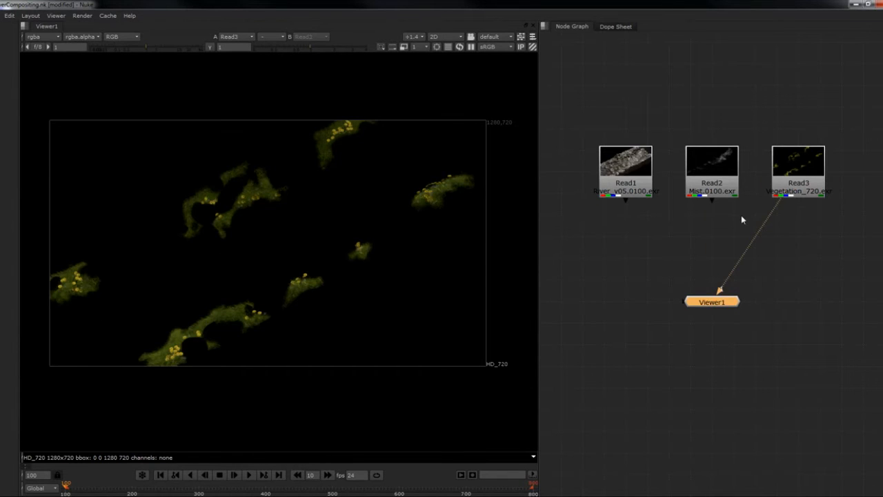
- View the River Read node, place it below the Mist and Vegetation nodes, and move Viewer1 beneath it
click(659, 240)
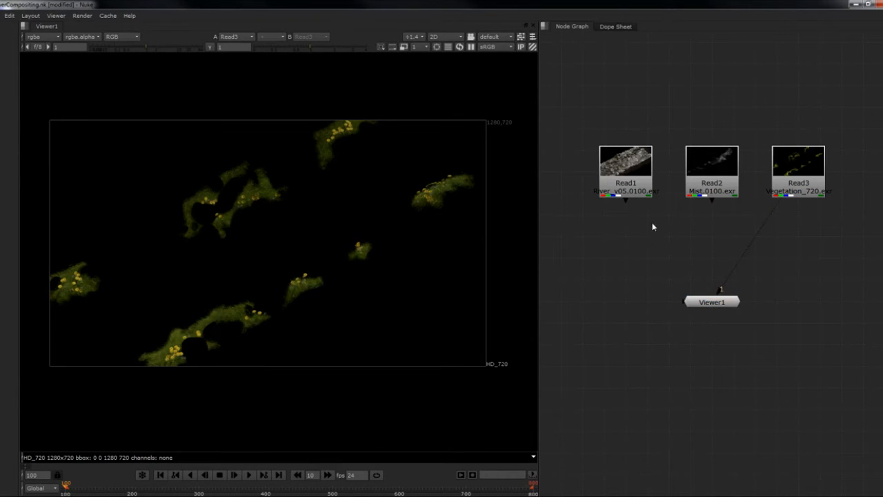
click(623, 180)
key(1)
middle_drag(656, 248, 657, 236)
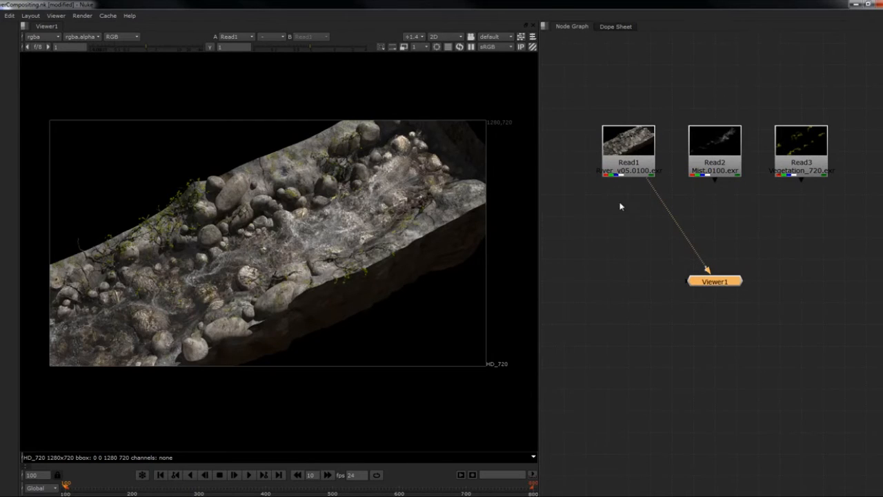
drag(628, 159, 671, 245)
click(716, 281)
drag(715, 281, 738, 390)
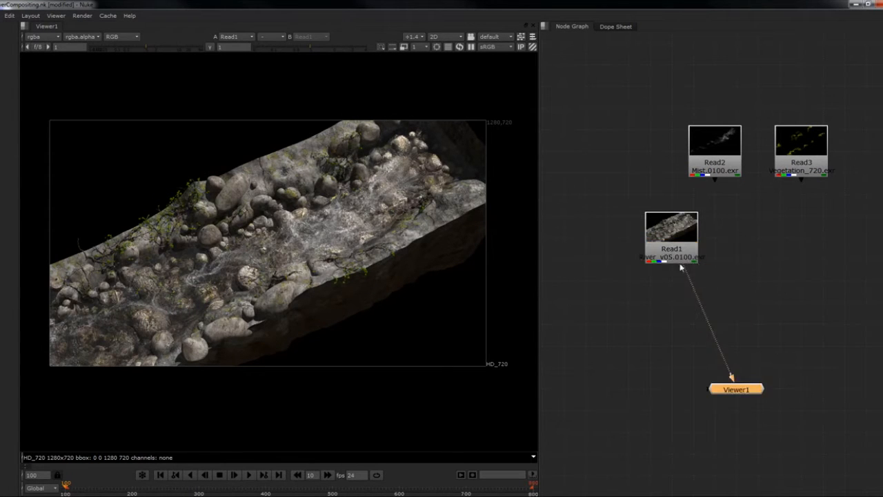
drag(671, 258, 737, 279)
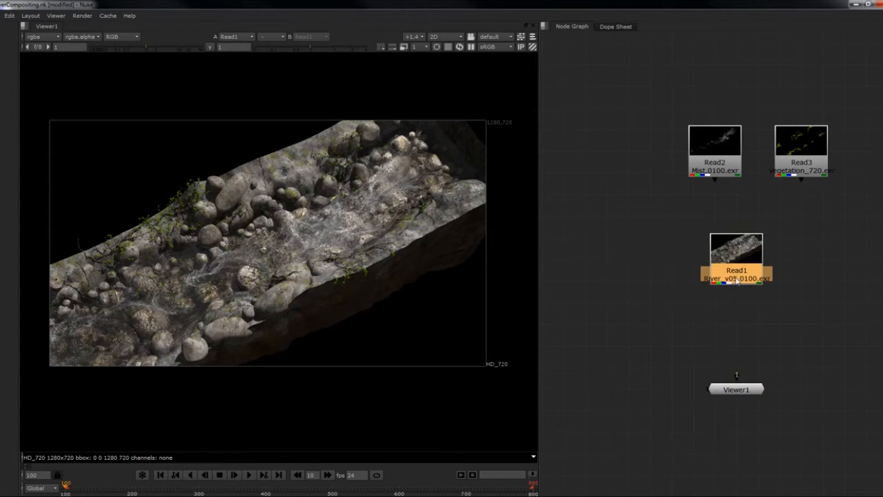
- Examine the VRayDiffuseFilter, VRayRawLighting and VRayRefraction layers of the river render, and return the viewer to rgba
click(43, 37)
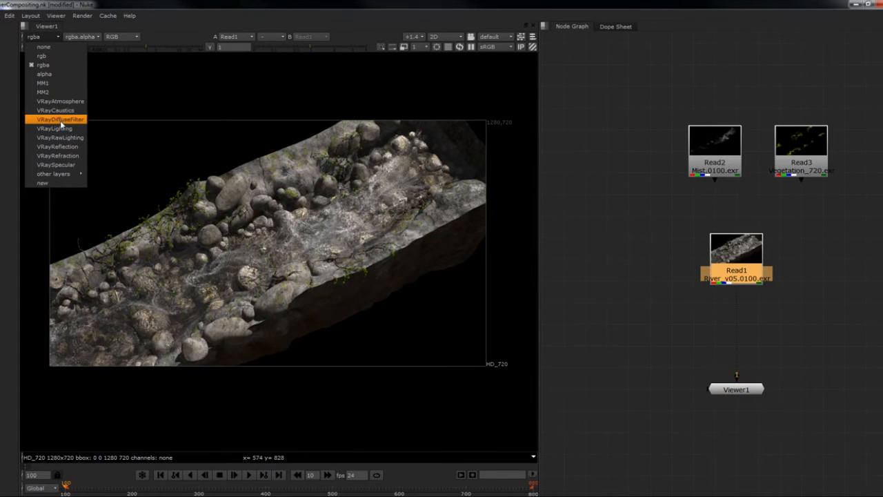
click(60, 119)
click(52, 36)
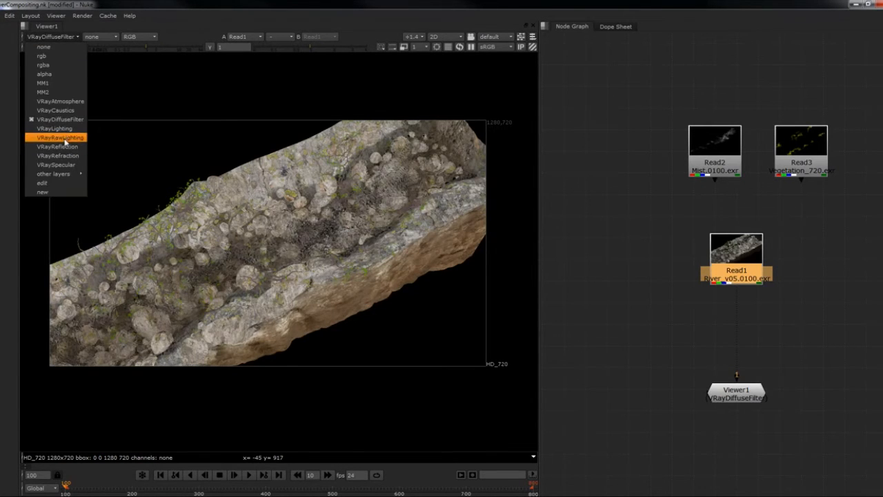
click(62, 138)
click(51, 36)
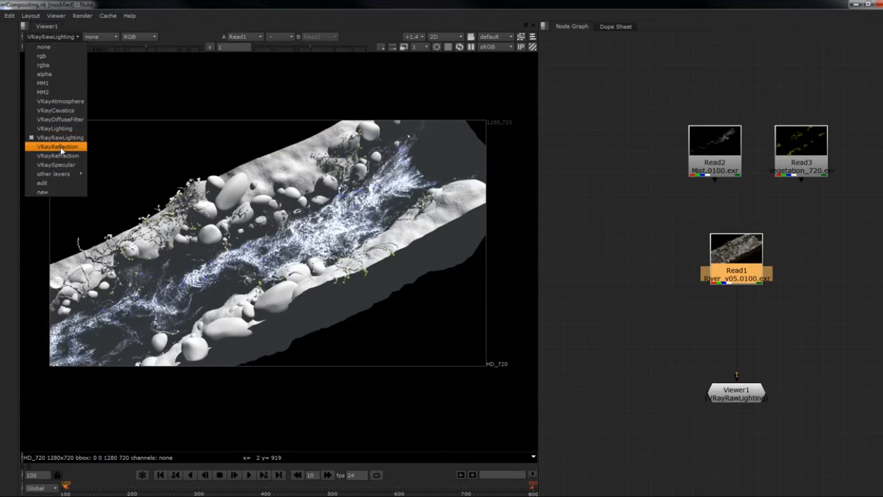
click(61, 155)
click(56, 37)
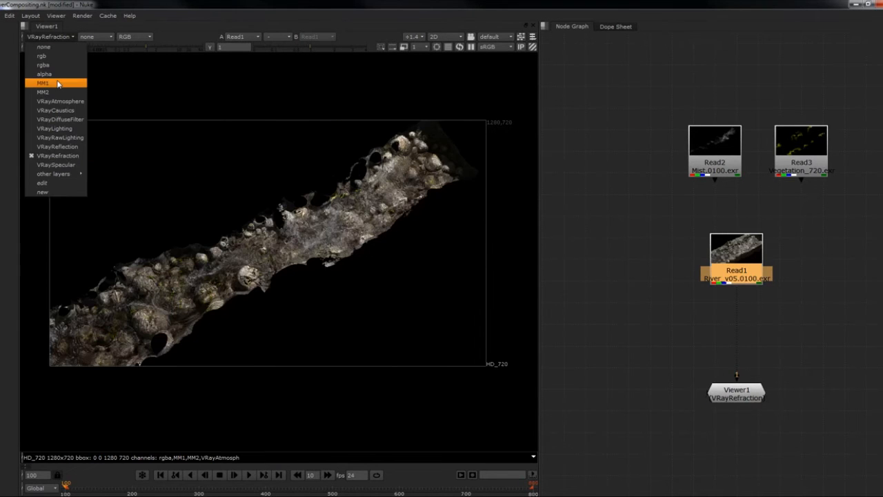
click(54, 65)
- Add a Shuffle node below the River Read node and connect its input to Read1
click(738, 293)
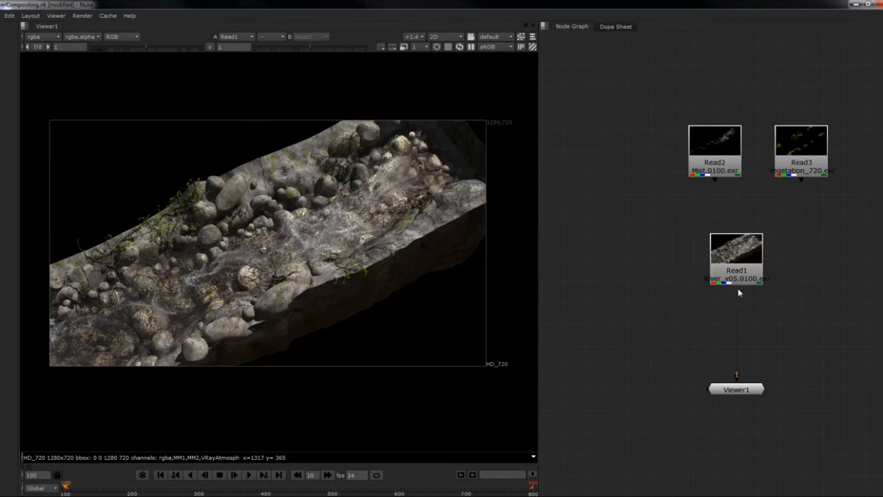
click(739, 276)
mouse_move(765, 322)
middle_down()
mouse_move(756, 314)
mouse_move(751, 321)
middle_up()
scroll(658, 275, down, 2)
scroll(658, 275, up, 2)
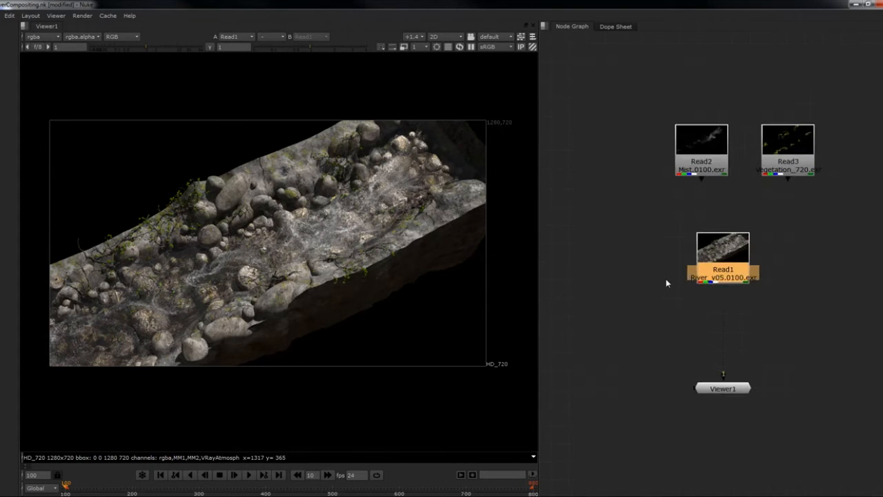
click(666, 283)
key(Tab)
text(shuffl)
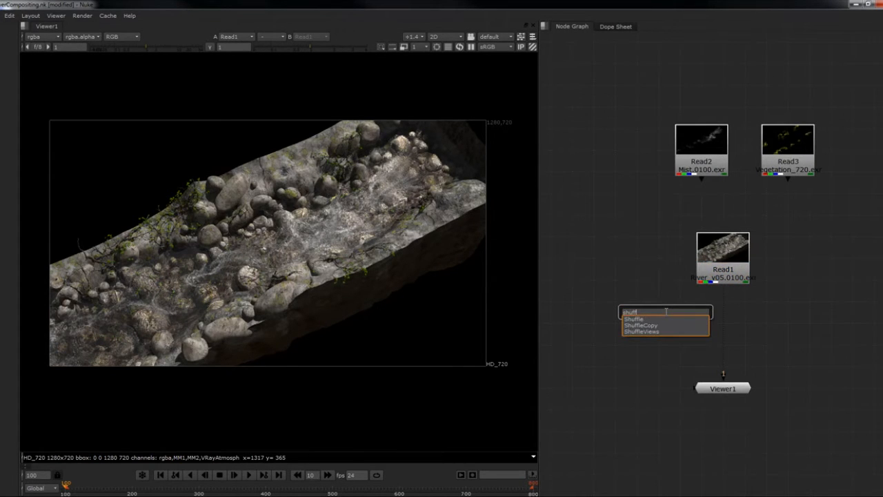
text(e)
key(Return)
drag(660, 297, 729, 257)
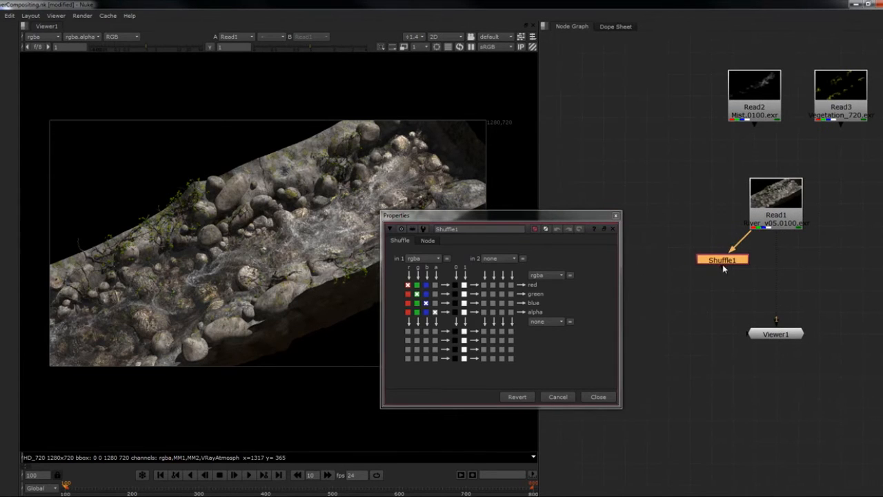
- Move Shuffle1 down and away from Read1, and route its connection at right angles through two Dot nodes
drag(722, 262, 652, 319)
ctrl+drag(703, 269, 776, 286)
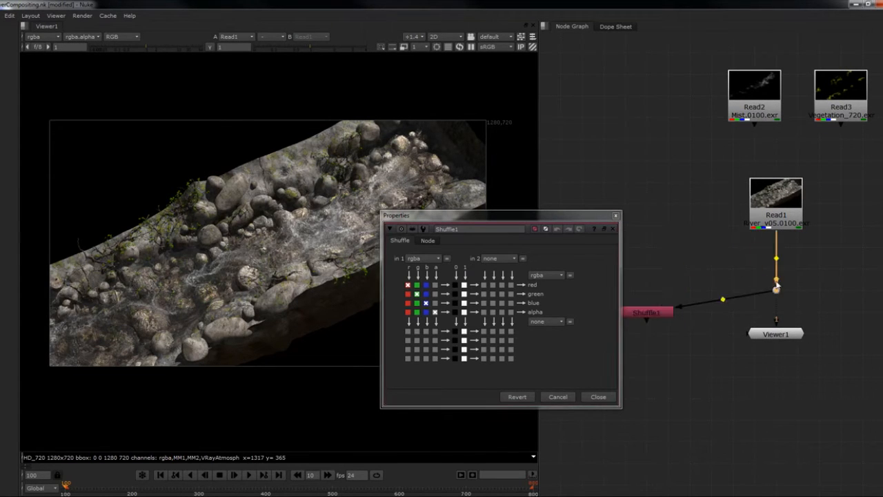
middle_drag(794, 297, 856, 261)
drag(708, 278, 665, 343)
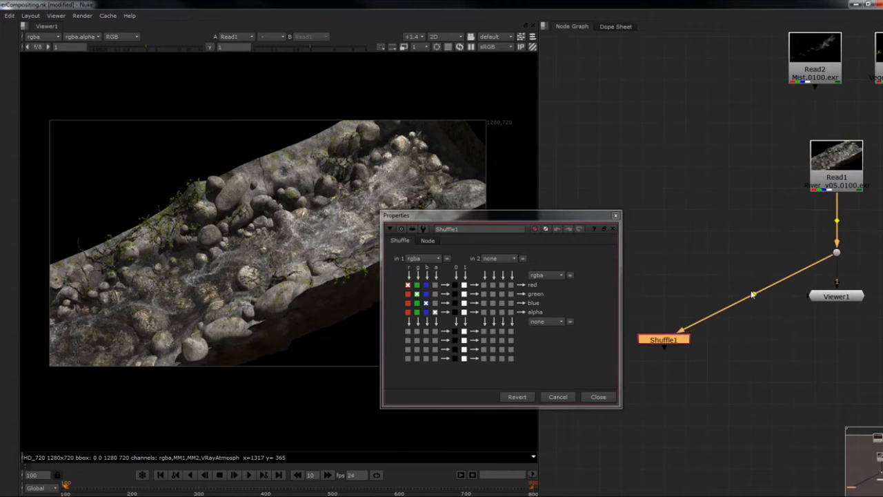
ctrl+drag(753, 295, 662, 257)
middle_drag(678, 327, 683, 327)
click(677, 331)
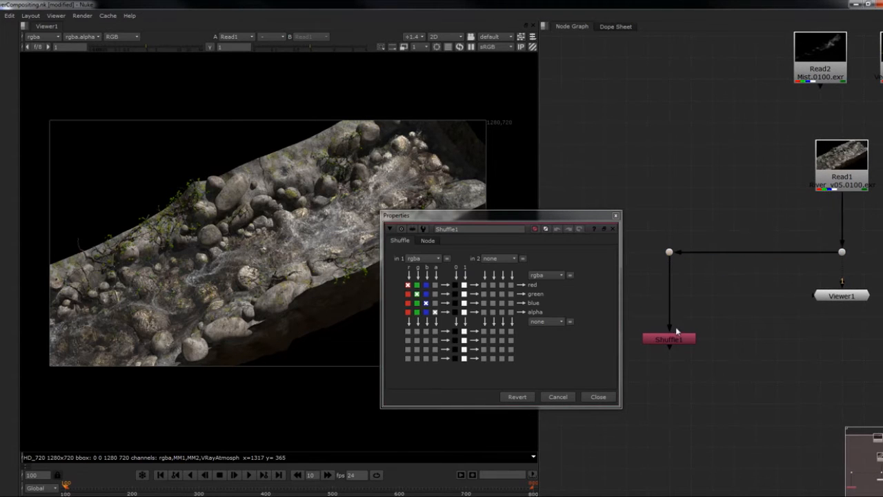
drag(678, 334, 677, 321)
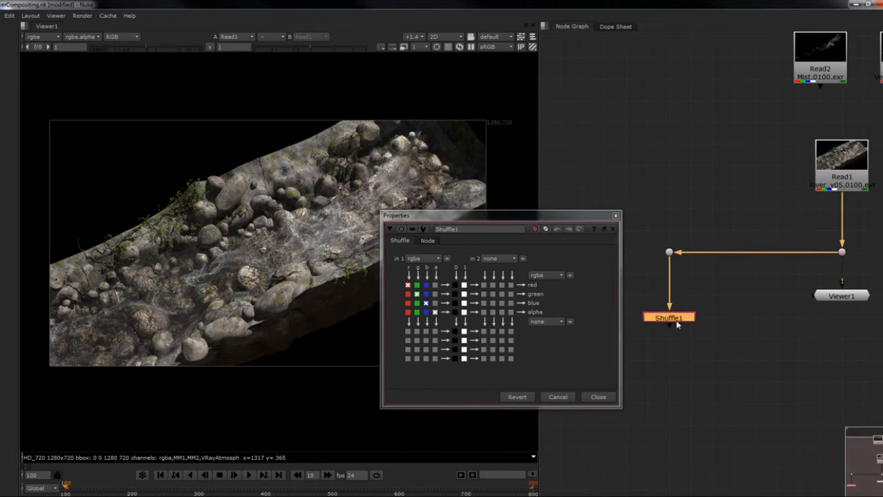
- Set Shuffle1's first input layer to VRayDiffuseFilter, view the node, and move Viewer1 below and beside it
click(431, 260)
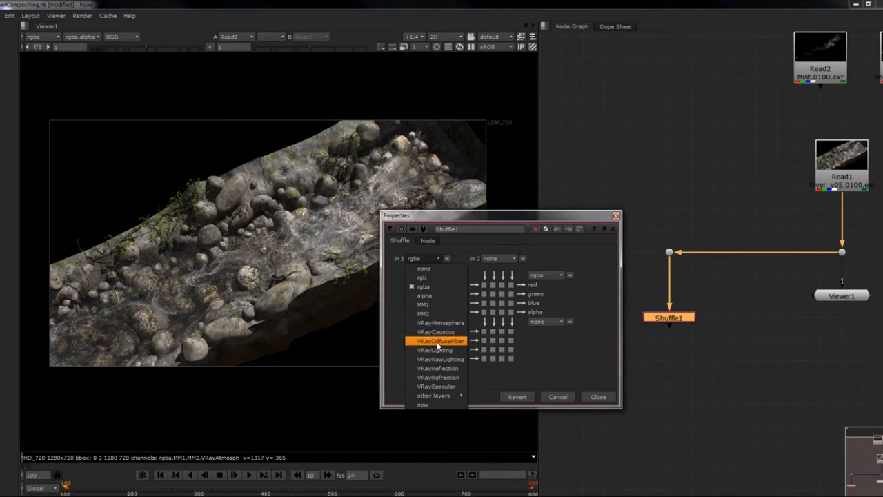
click(437, 342)
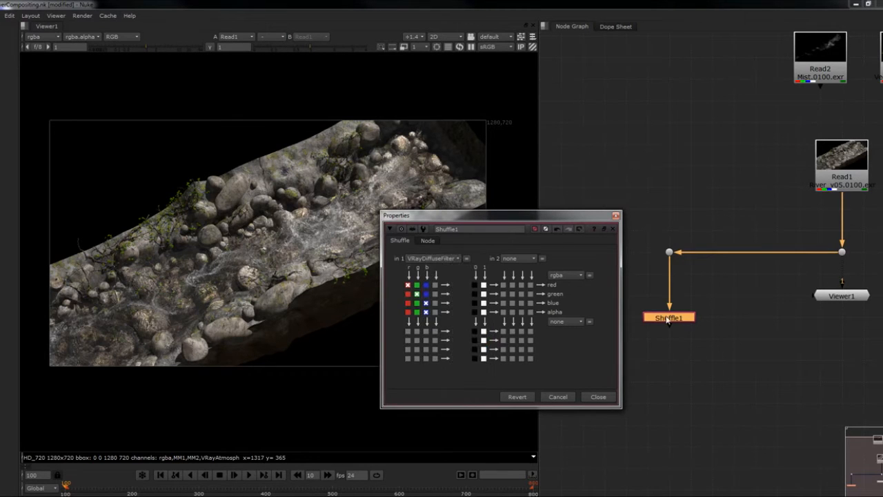
key(1)
middle_drag(711, 301, 707, 270)
drag(833, 267, 791, 332)
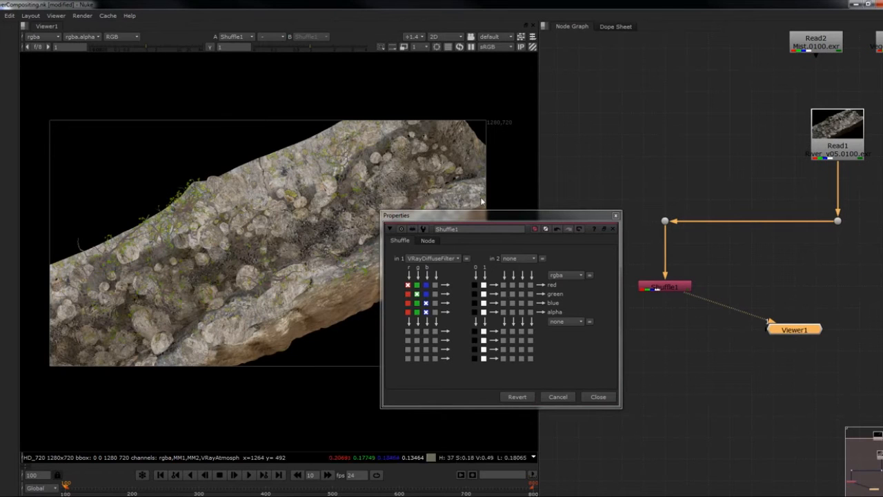
click(616, 216)
- Add a Remove node directly below Shuffle1
key(Tab)
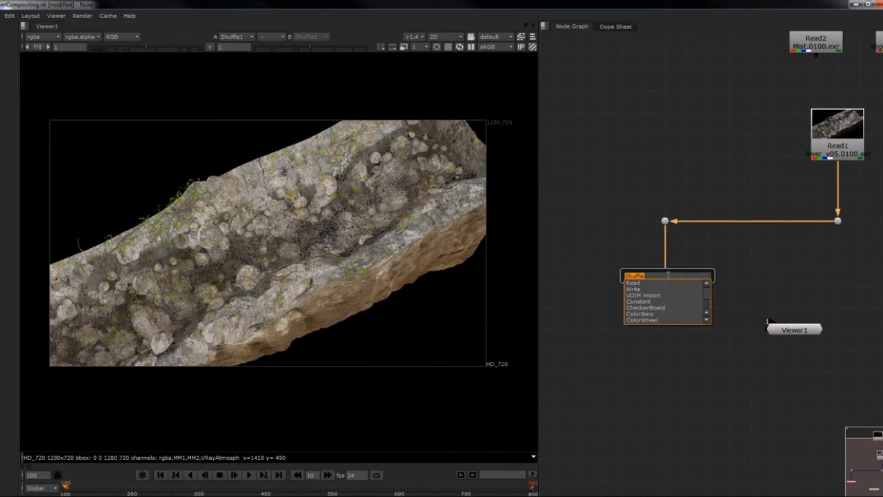
text(re)
key(Down)
key(Down)
key(Down)
key(Down)
key(Down)
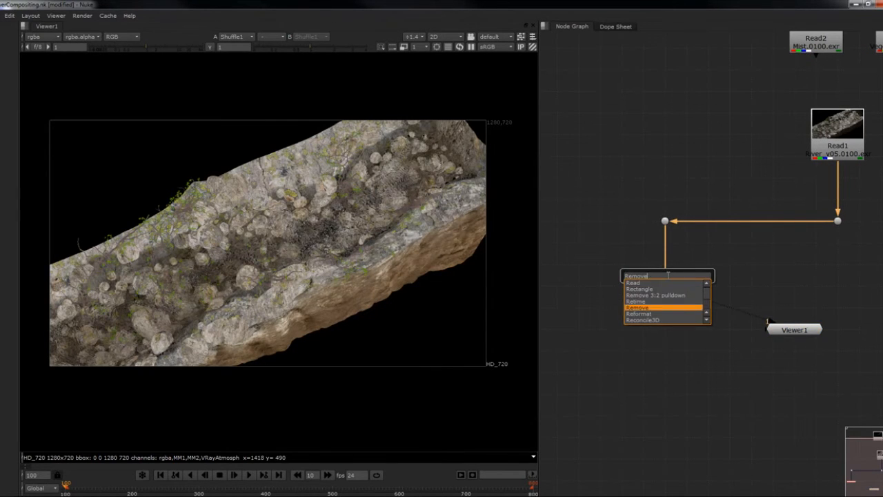
key(Return)
- Set the Remove node's operation to keep and its channels to rgb
click(460, 315)
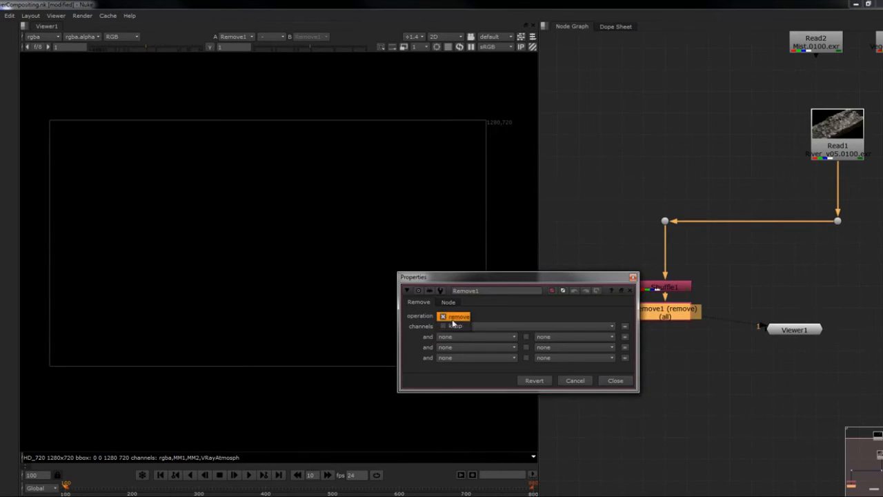
click(455, 324)
click(469, 336)
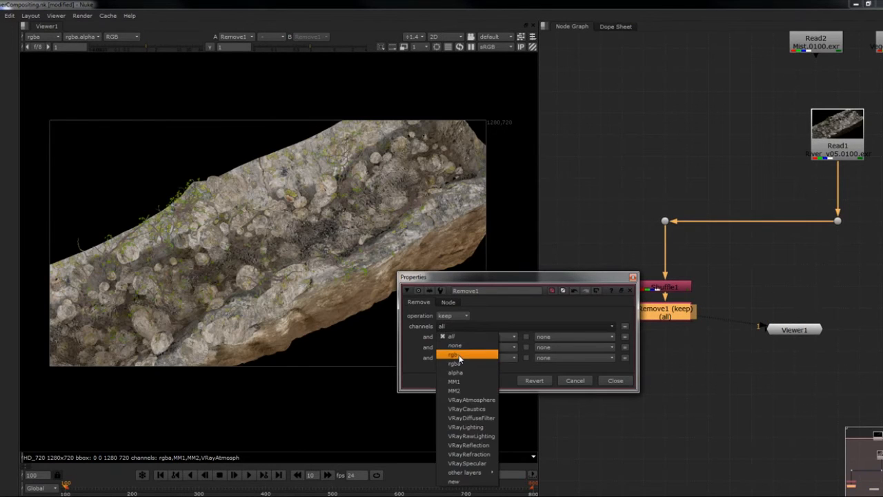
click(453, 353)
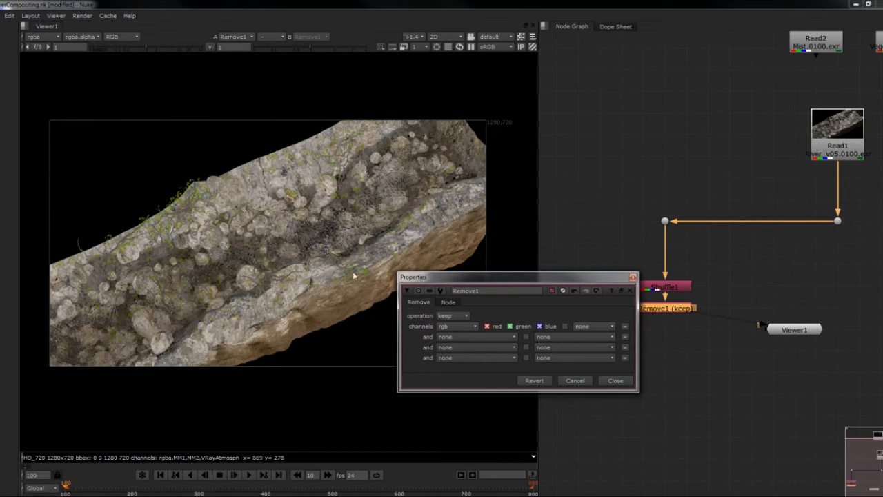
click(632, 279)
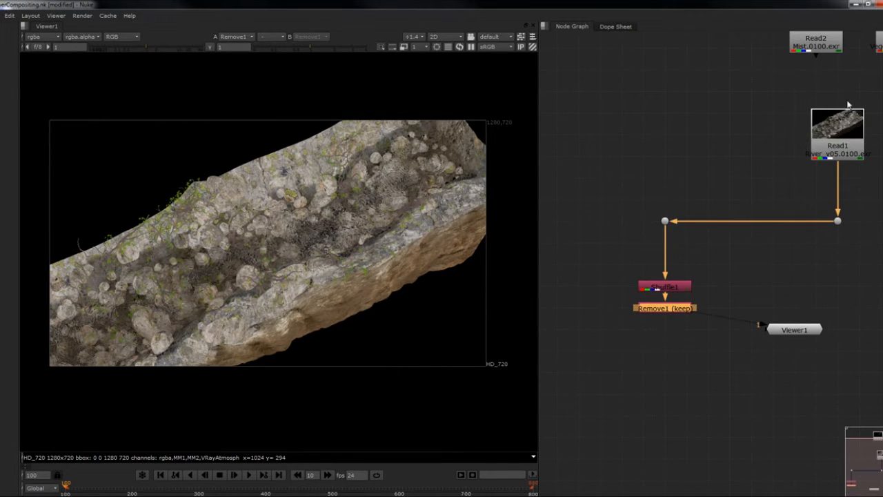
- Turn on the postage stamp preview of the Remove node and shift the node slightly lower beneath Shuffle1
click(666, 291)
click(669, 308)
click(782, 330)
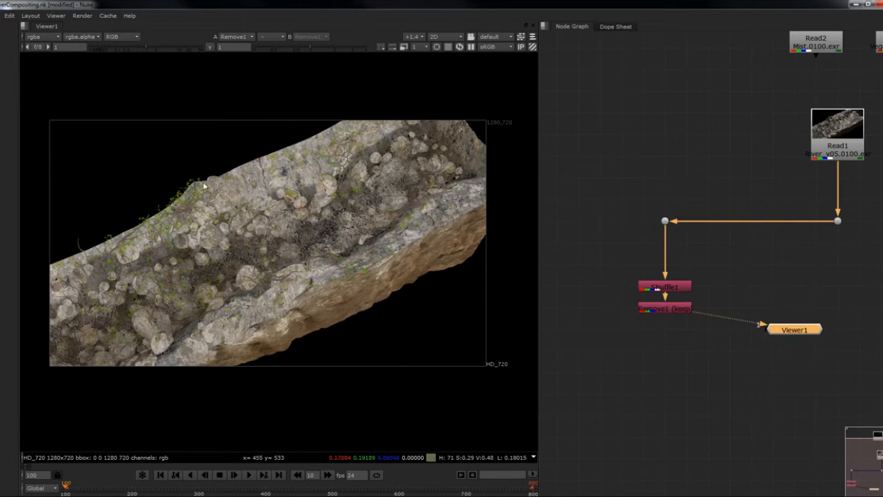
click(661, 308)
key(alt+p)
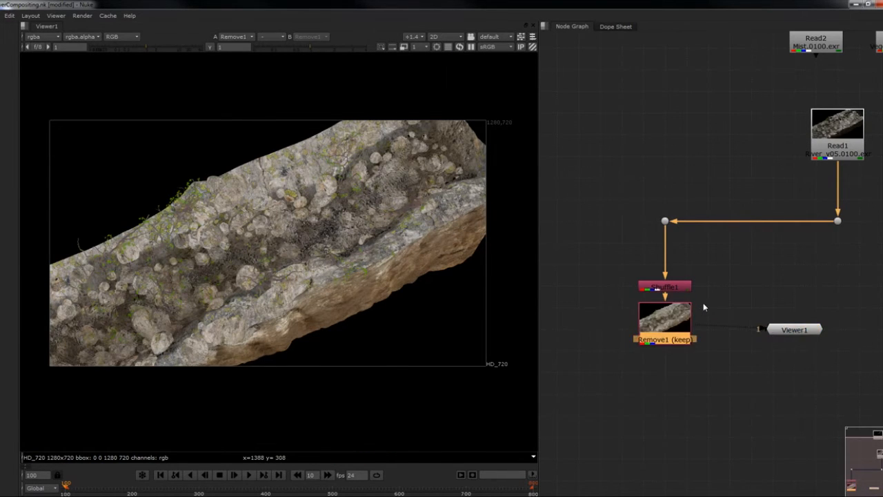
drag(679, 323, 677, 329)
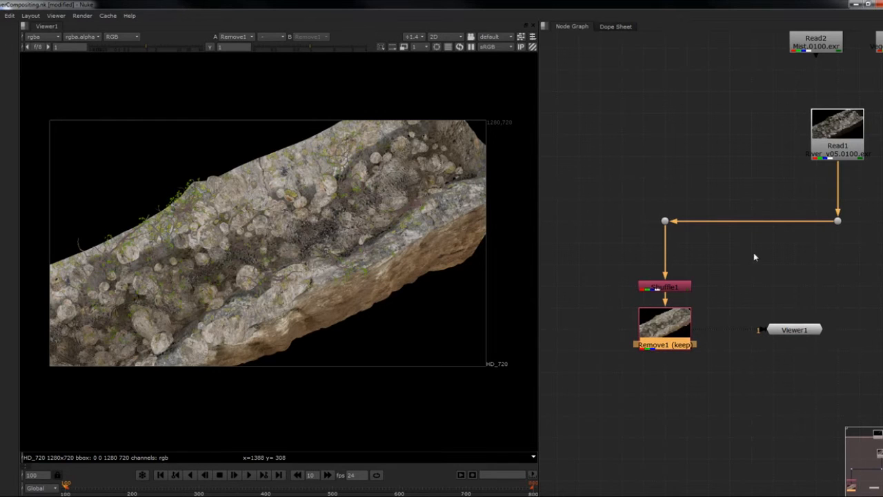
- Rename the Remove node as Diffuse
double_click(679, 323)
text(Dif)
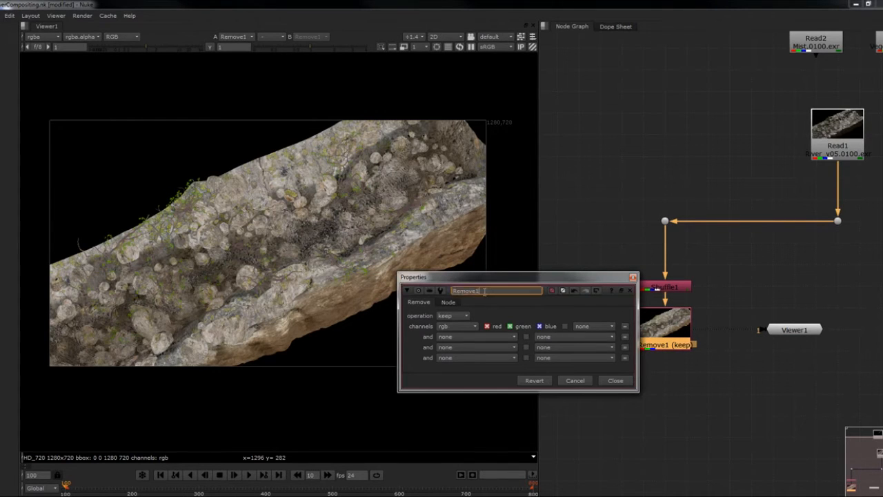
text(fuse)
key(Return)
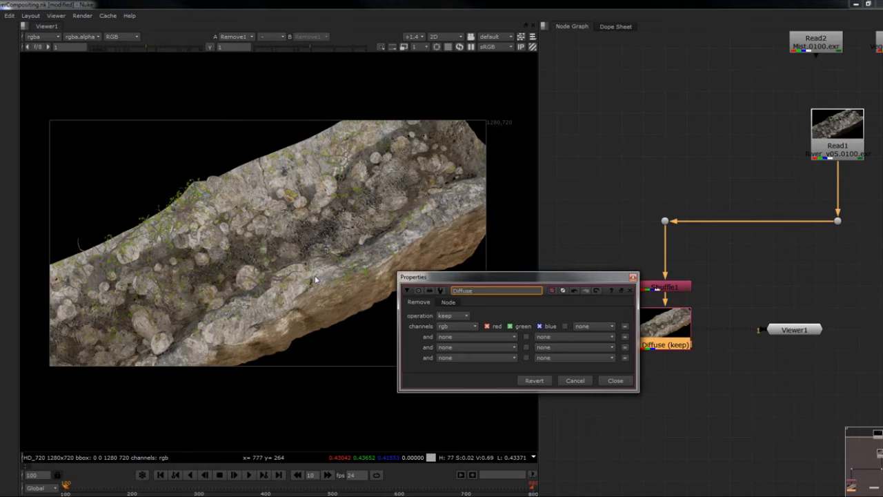
click(615, 380)
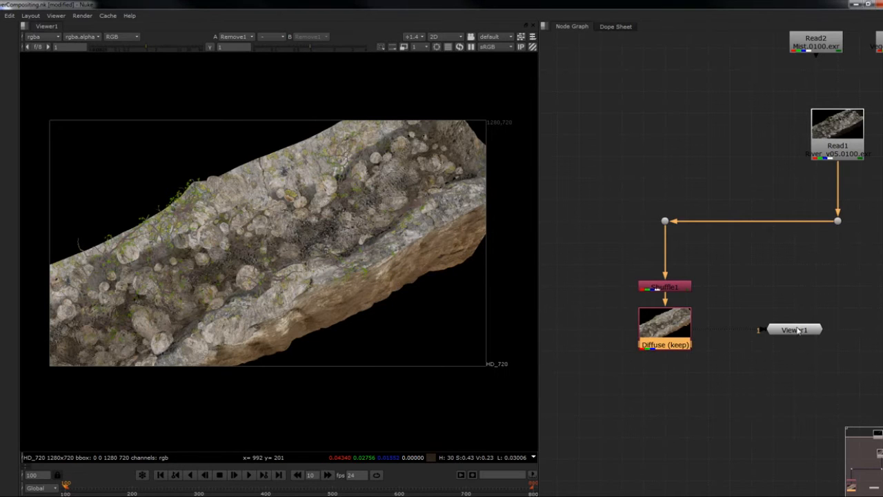
- Move Viewer1 below the Diffuse node, and duplicate Shuffle1 and Diffuse as a second branch beside the originals
drag(798, 331, 710, 435)
middle_drag(720, 252, 719, 227)
drag(719, 227, 599, 353)
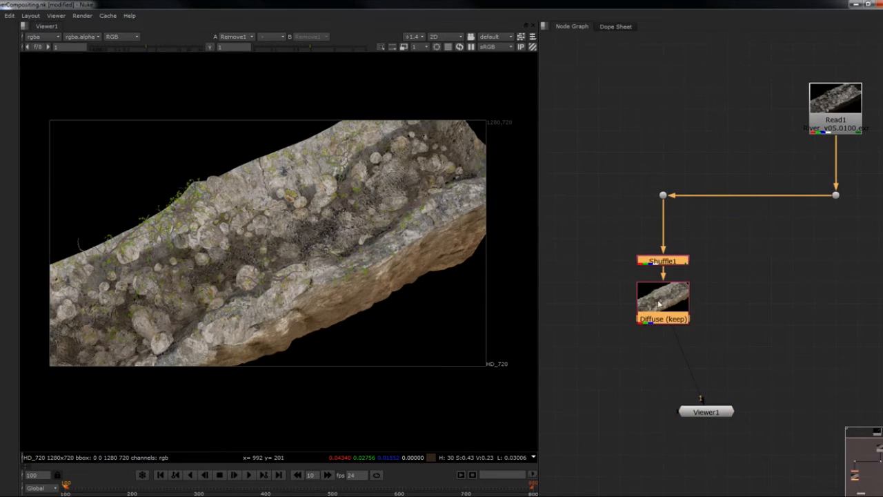
key(ctrl+c)
key(ctrl+v)
drag(732, 282, 739, 319)
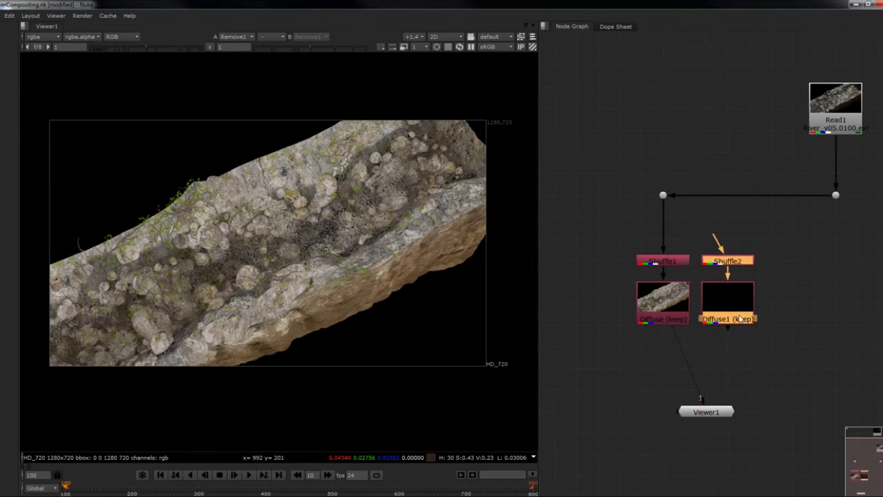
- Connect Shuffle2 to the Dot under Read1, insert a Dot above Shuffle2, and reconnect the Shuffle1 branch to it
drag(718, 239, 835, 195)
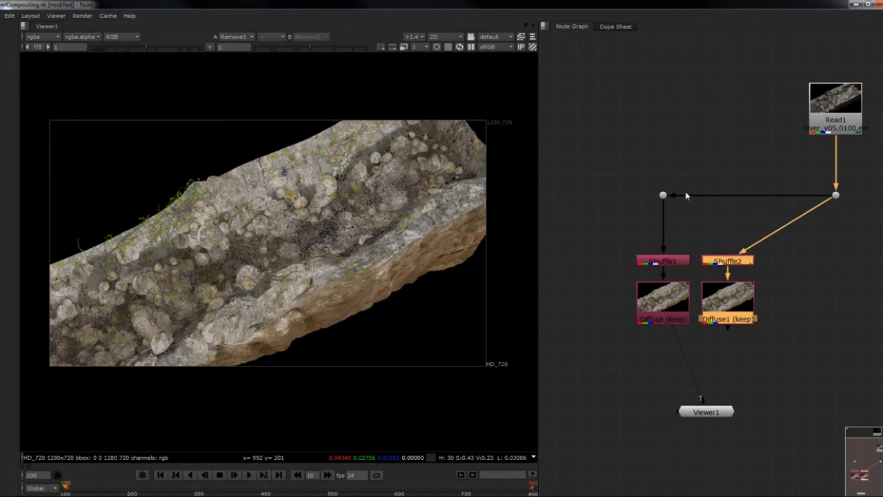
drag(685, 194, 730, 199)
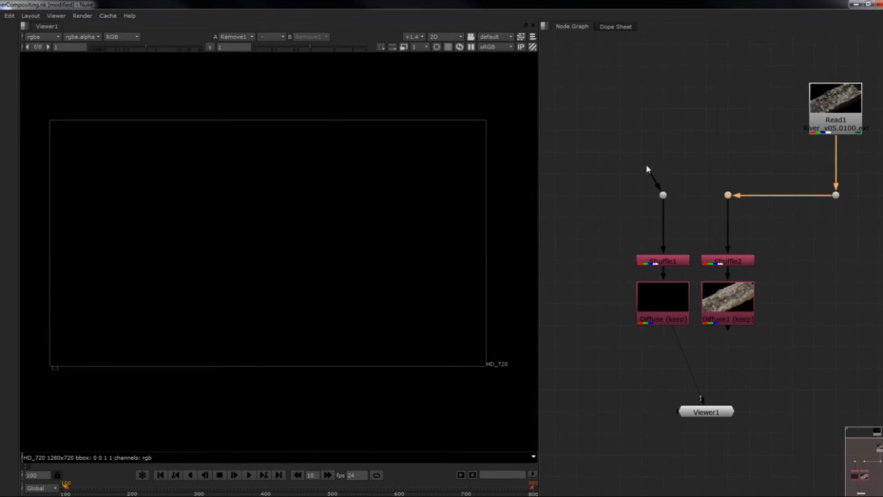
drag(652, 178, 728, 195)
middle_drag(761, 248, 737, 240)
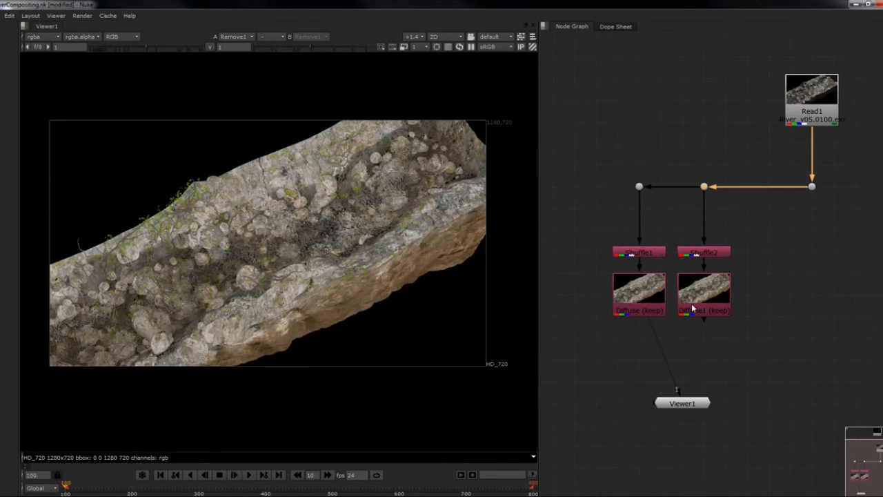
- Set Shuffle2's first input layer to VRayRawLighting and view the second branch
double_click(709, 257)
click(498, 238)
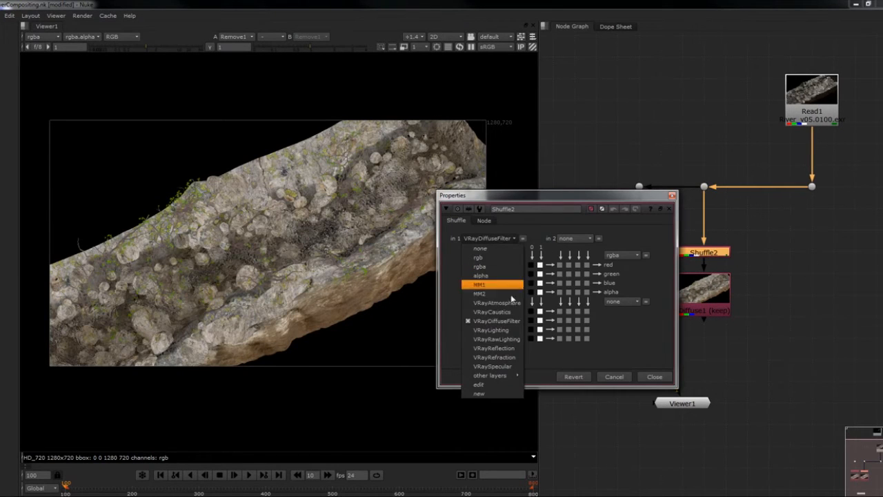
click(502, 342)
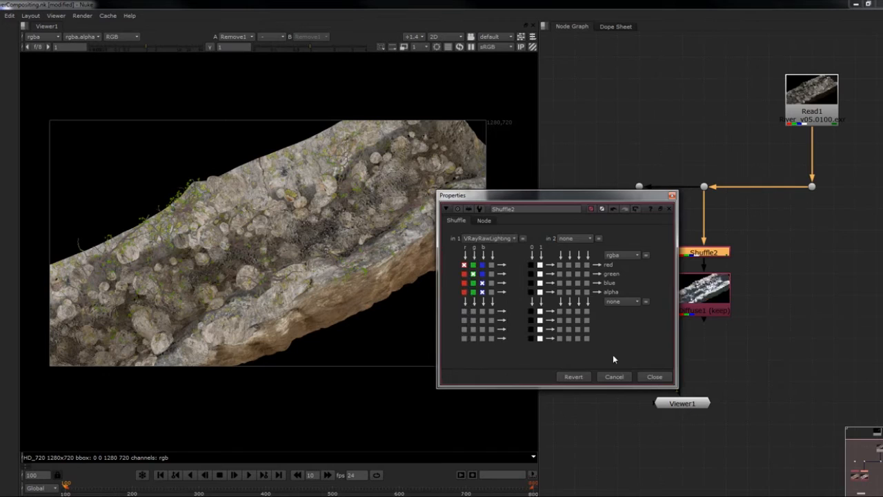
click(646, 380)
click(714, 314)
key(1)
middle_drag(748, 325, 749, 301)
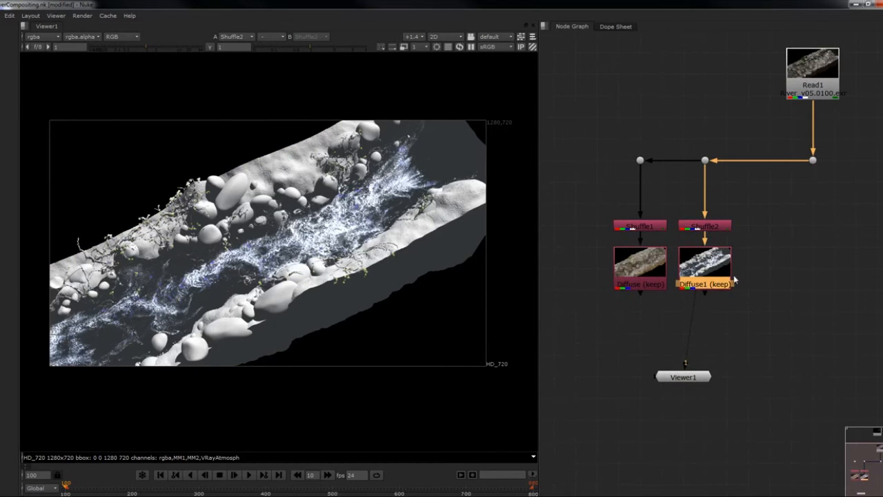
- Rename the duplicated Remove node below Shuffle2 as RawLighting
double_click(714, 279)
double_click(538, 236)
text(Ra)
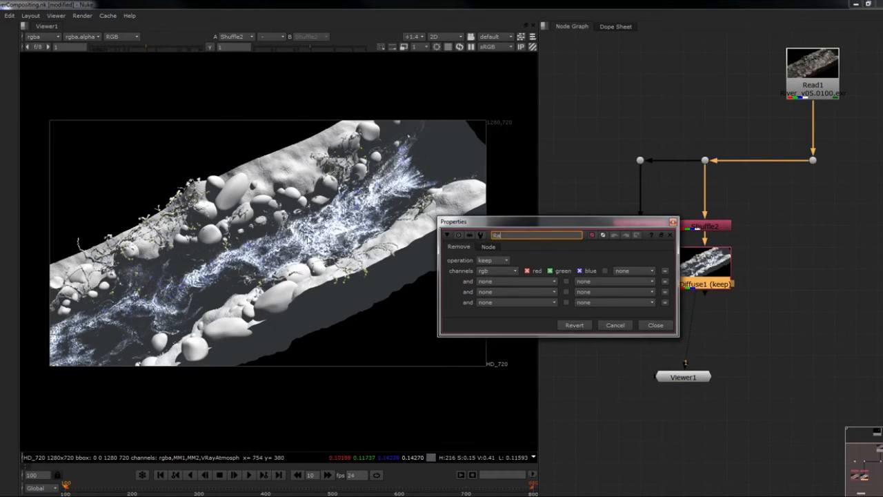
text(wLighting)
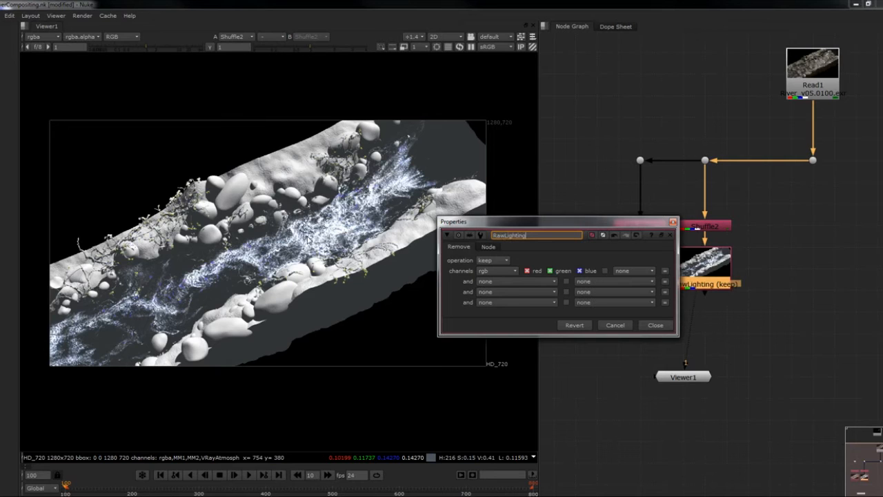
click(656, 327)
- Merge the Diffuse and RawLighting nodes with the multiply operation and view the merged output
drag(785, 327, 595, 260)
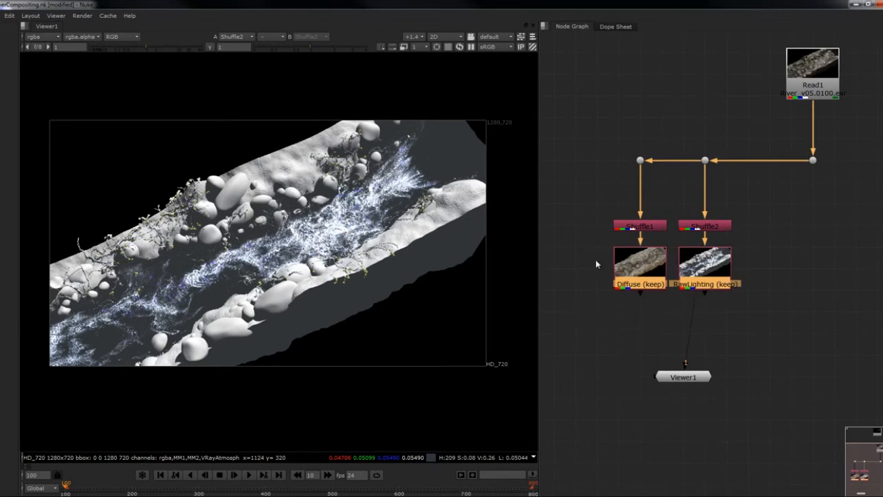
key(m)
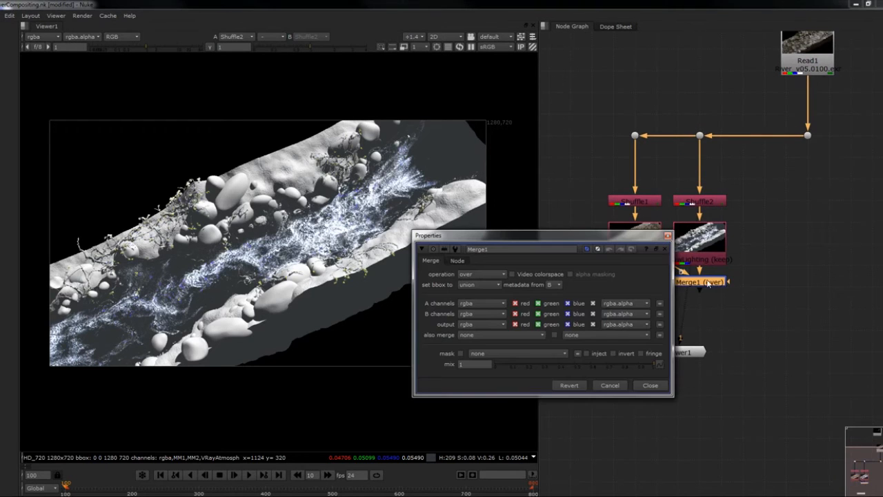
click(474, 275)
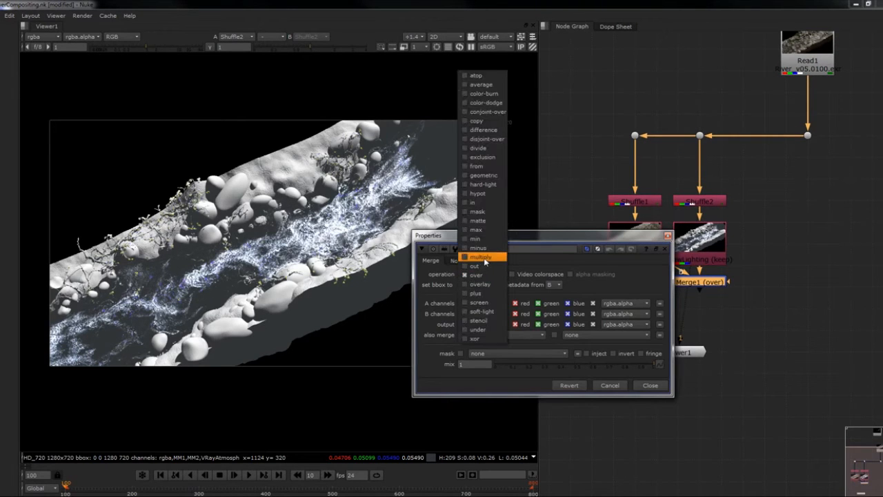
click(480, 257)
click(667, 236)
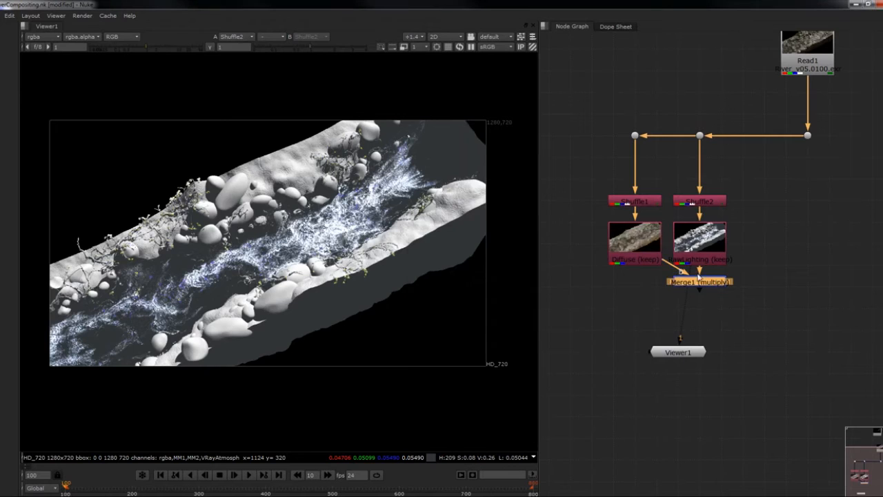
drag(702, 277, 702, 303)
key(1)
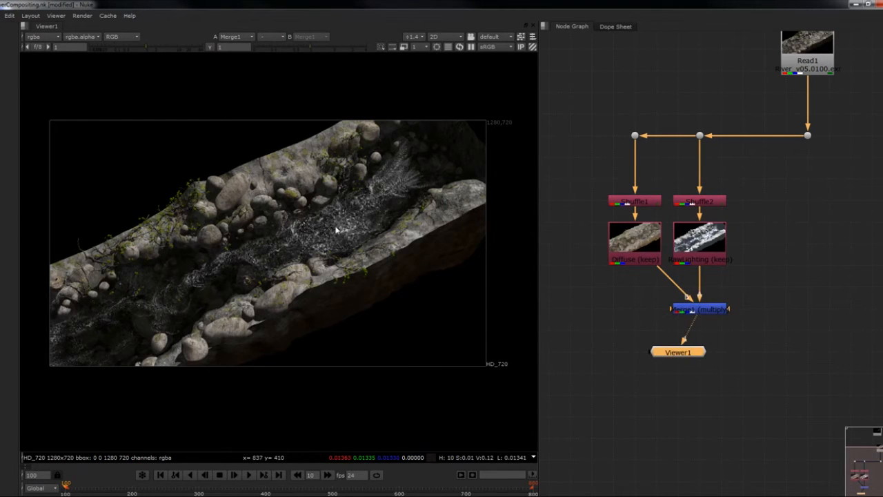
- Insert a Dot below Diffuse so its connection into the Merge node runs at a right angle
click(704, 314)
ctrl+drag(675, 284, 633, 311)
click(705, 312)
middle_drag(783, 321, 729, 335)
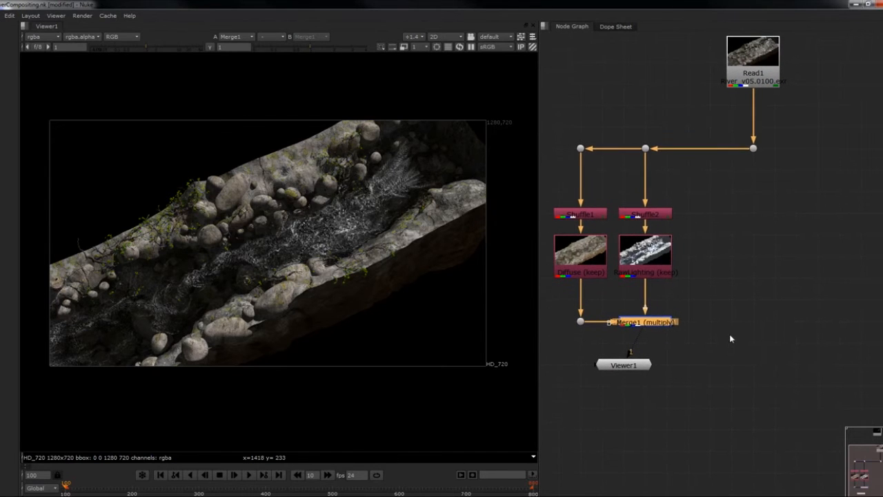
- Duplicate the Shuffle2 and RawLighting nodes and connect the copy straight down from the Dot below Read1
drag(693, 179, 616, 300)
key(ctrl+c)
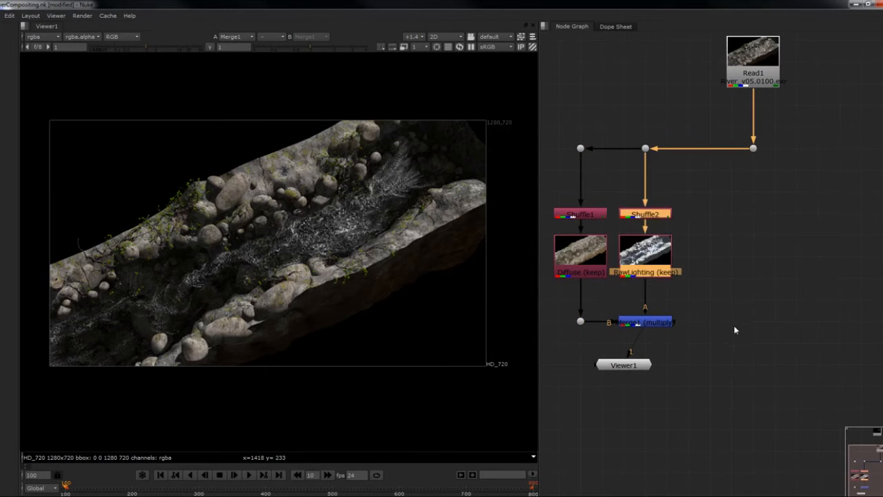
key(ctrl+v)
drag(699, 234, 743, 270)
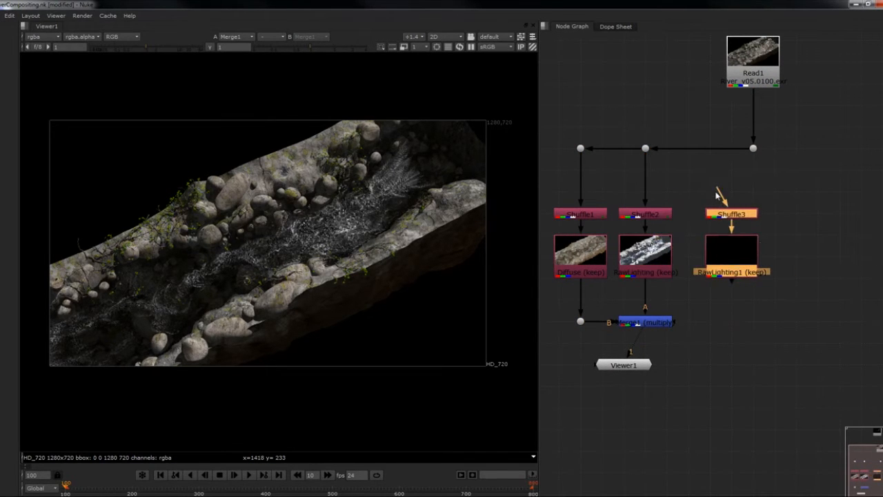
drag(718, 195, 752, 148)
drag(787, 192, 699, 296)
drag(738, 259, 759, 259)
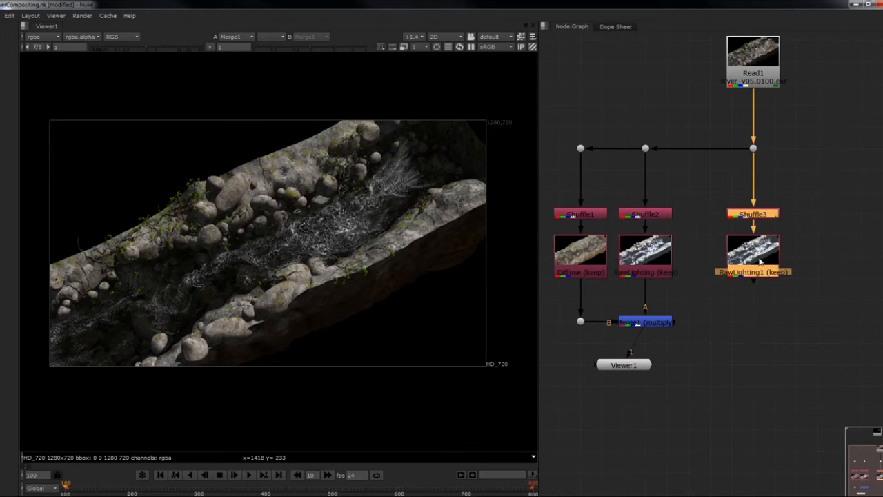
- Set Shuffle3's first input layer to VRayAtmosphere and view the output of this third branch
click(781, 215)
click(762, 214)
double_click(763, 216)
click(556, 199)
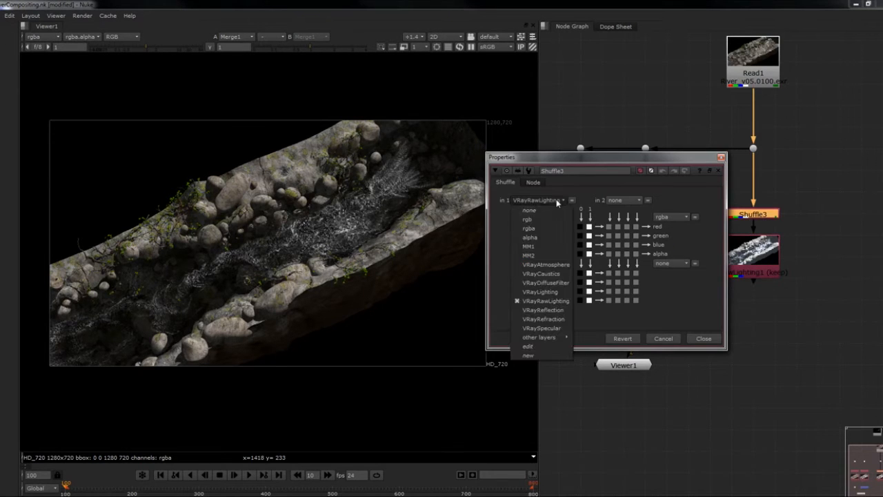
click(557, 265)
click(720, 158)
key(1)
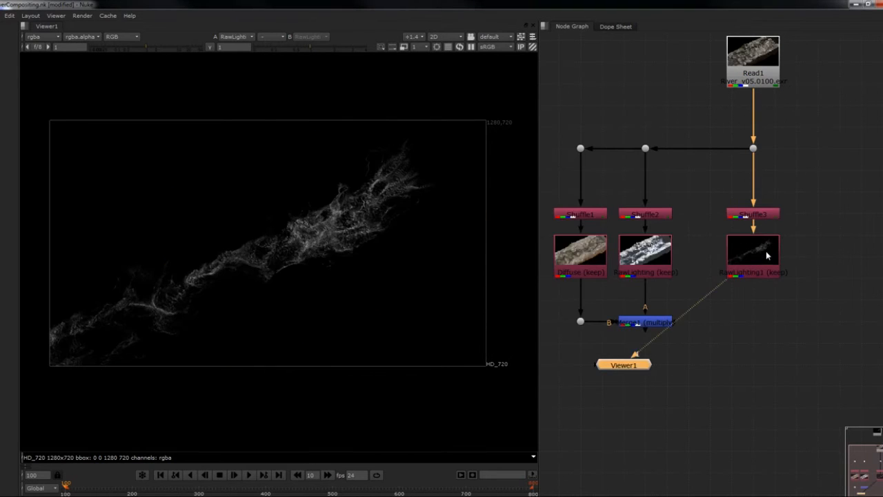
- Rename the duplicated Remove node below Shuffle3 as Atmosphere
double_click(766, 250)
double_click(573, 223)
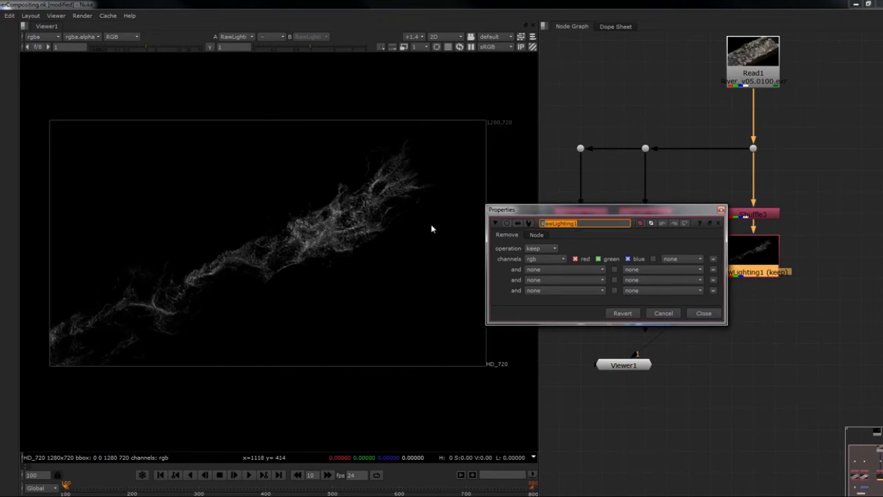
key(BackSpace)
text(Atmosphere)
click(704, 312)
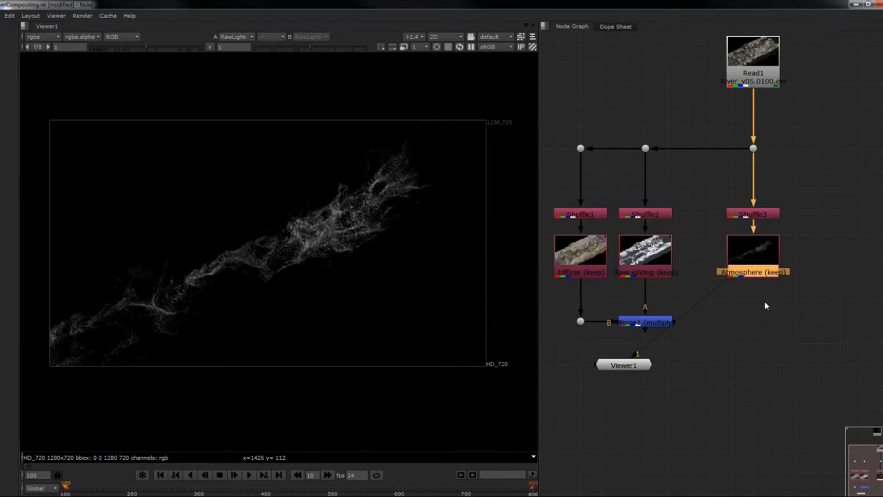
- Duplicate the Shuffle3 and Atmosphere nodes and connect the copy to the Dot below Read1 through a new right-angle Dot
middle_drag(827, 260, 776, 290)
drag(756, 213, 668, 324)
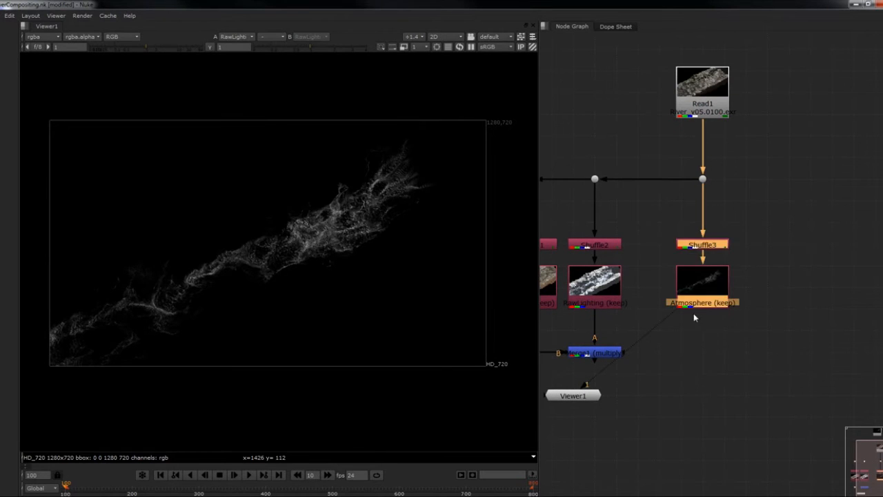
key(ctrl+c)
key(ctrl+v)
drag(771, 273, 795, 290)
drag(778, 236, 702, 178)
ctrl+drag(745, 211, 788, 178)
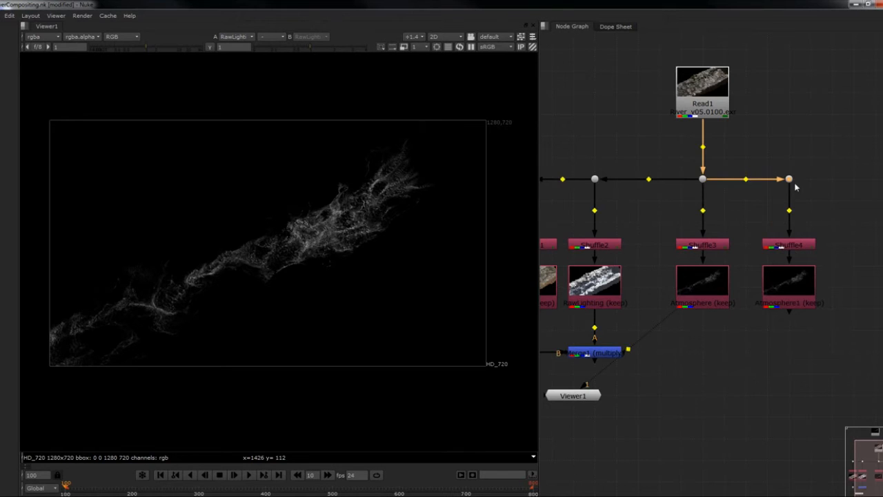
- Set Shuffle4's first input layer to VRayCaustics and view the output of this fourth branch
double_click(805, 246)
click(591, 233)
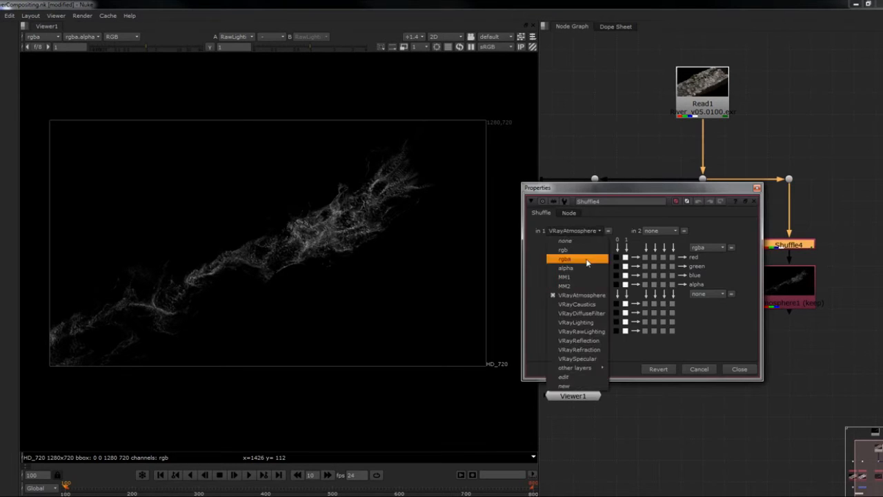
click(585, 308)
click(757, 188)
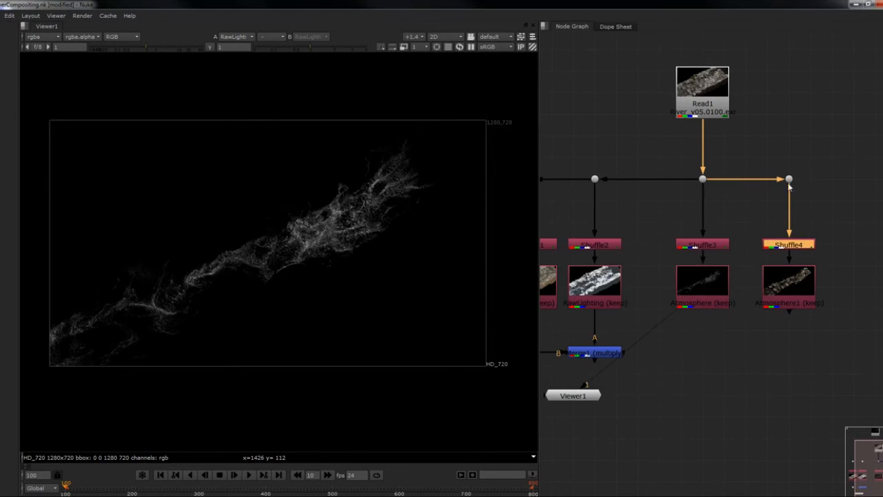
click(791, 286)
key(1)
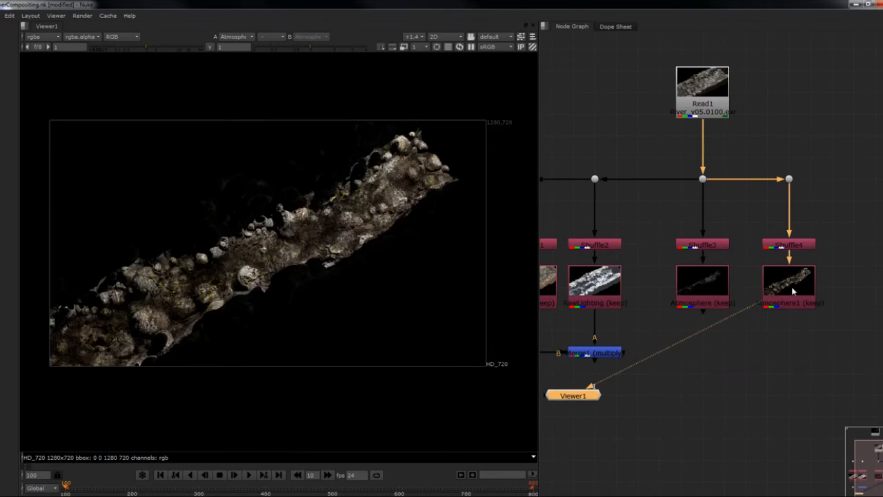
- Rename the duplicated Remove node below Shuffle4 as Caustics
double_click(791, 287)
drag(620, 255, 487, 258)
text(C)
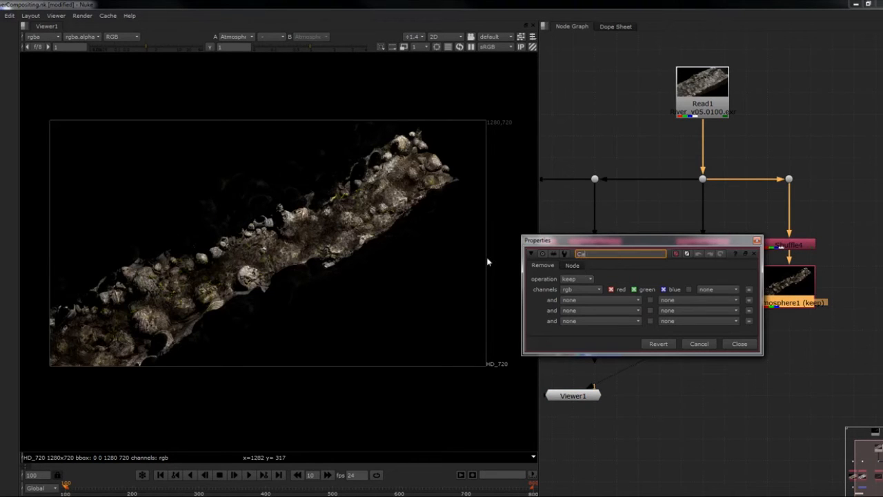
text(austics)
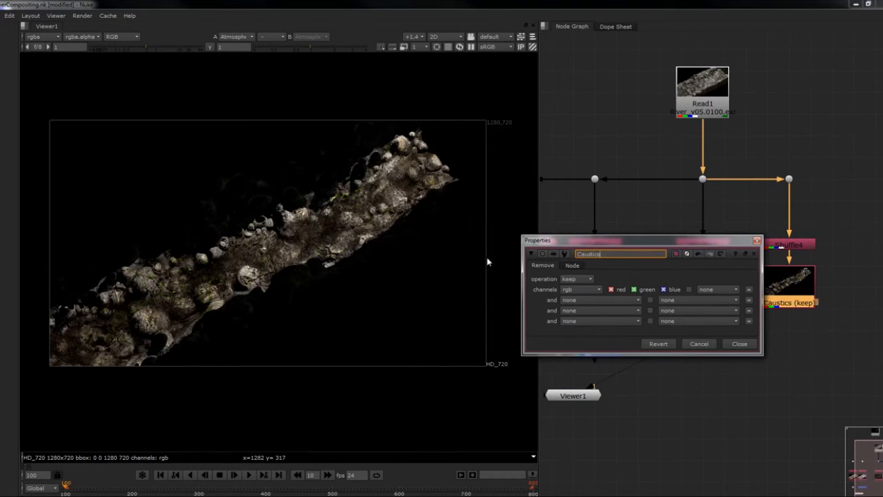
click(738, 345)
- Duplicate the Shuffle4 and Caustics nodes and connect the copy to the Dot above Shuffle4 through a new right-angle Dot
middle_drag(785, 352, 751, 370)
drag(807, 251, 698, 332)
key(ctrl+c)
key(ctrl+v)
middle_drag(802, 352, 746, 386)
drag(763, 347, 791, 349)
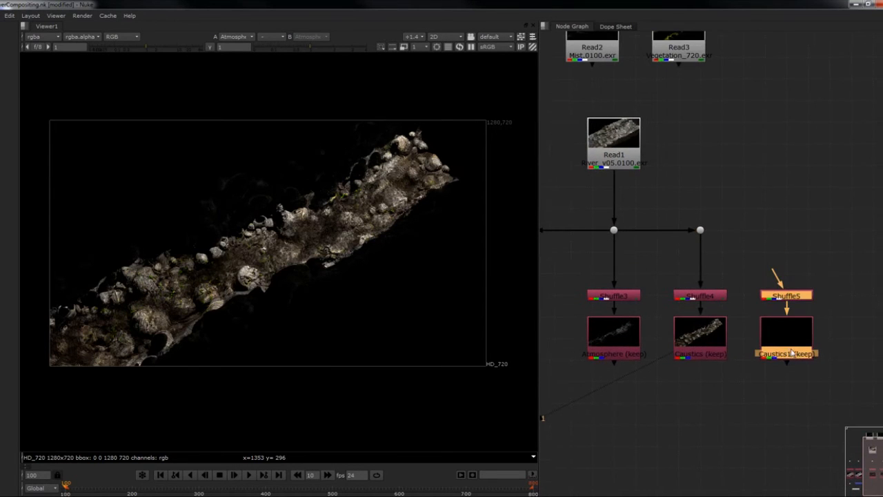
drag(774, 273, 700, 230)
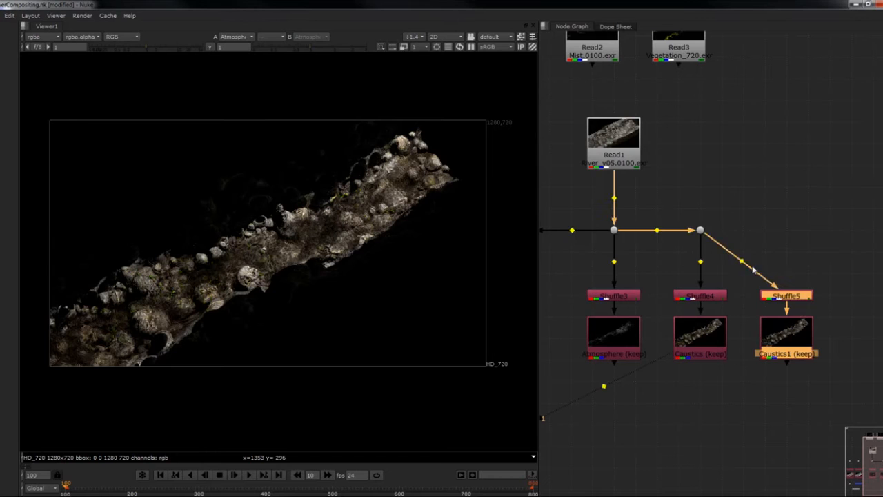
ctrl+drag(743, 260, 785, 229)
- View the fifth branch and set Shuffle5's first input layer to VRaySpecular
click(798, 338)
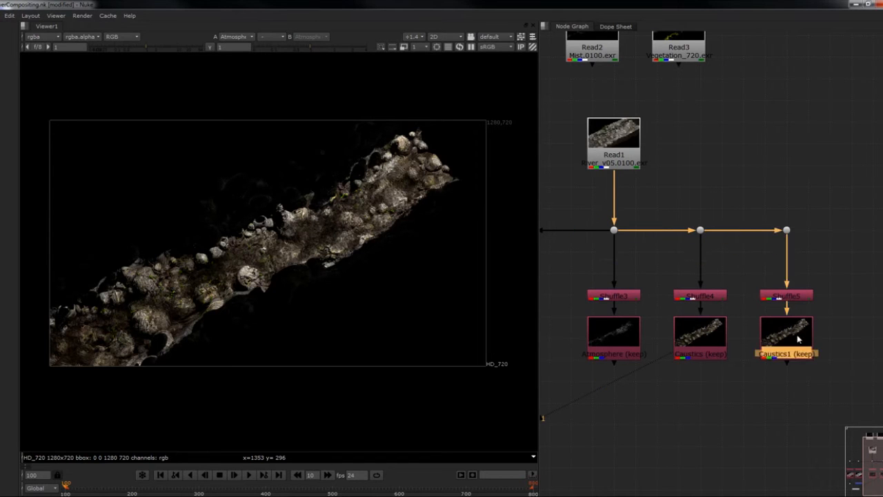
double_click(786, 296)
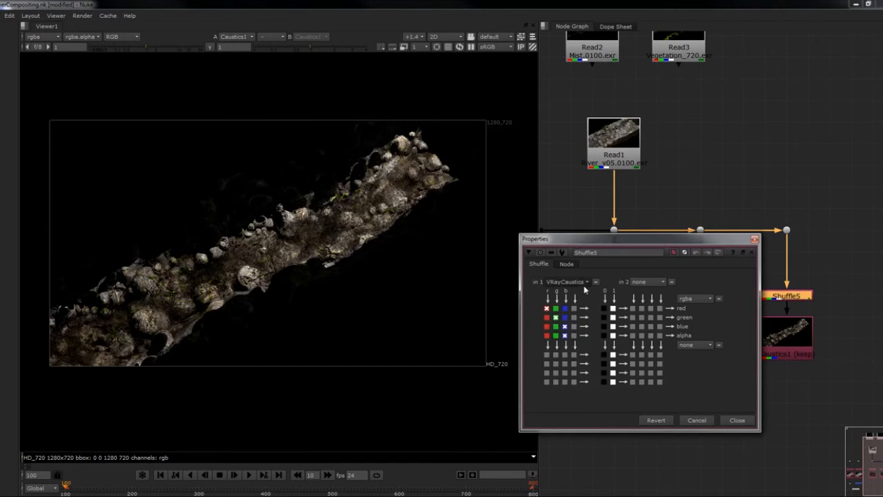
click(566, 281)
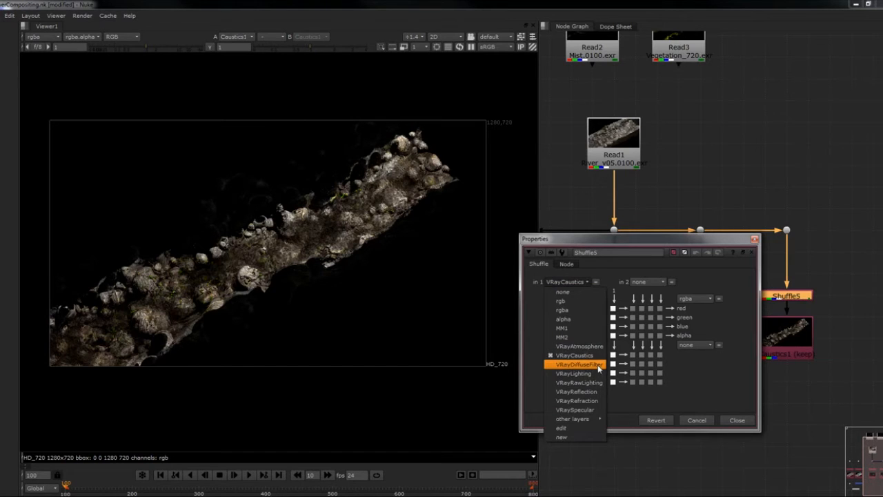
click(578, 410)
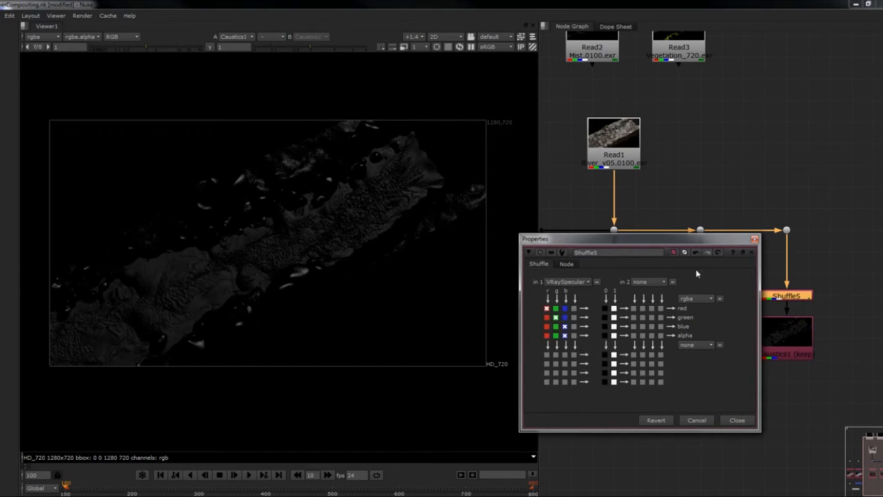
click(754, 239)
- Rename the duplicated Remove node below Shuffle5 as Specular
double_click(782, 336)
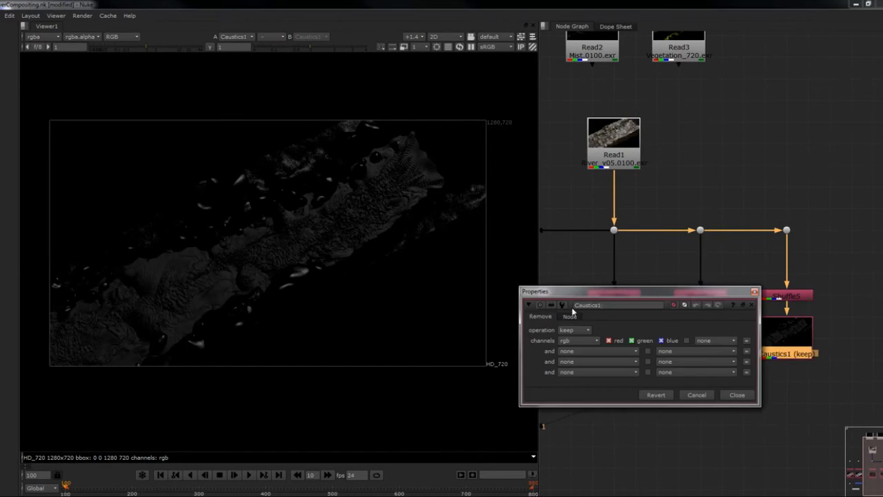
double_click(574, 305)
text(Sped)
text(u)
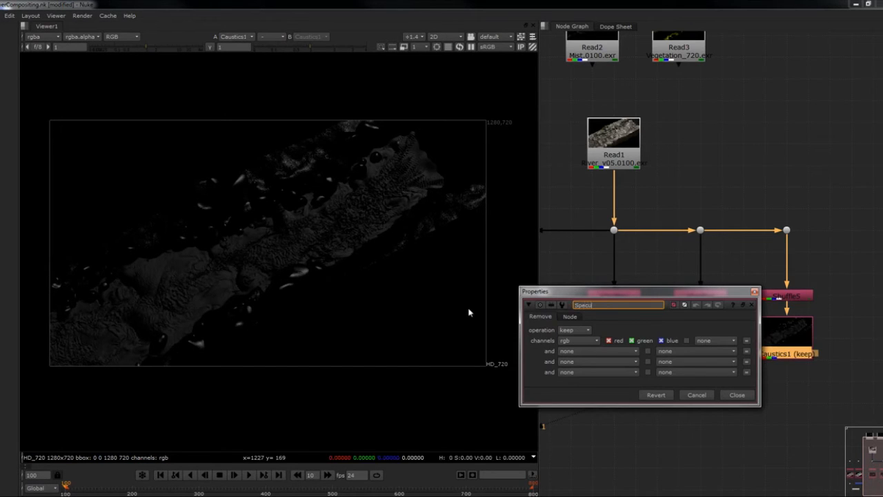
text(lar)
key(Return)
click(742, 398)
- Duplicate the Shuffle5 and Specular nodes and connect the copy to the Dot above Shuffle5 through a new right-angle Dot
middle_drag(804, 398, 726, 400)
drag(748, 280, 661, 369)
key(alt+c)
drag(746, 356, 791, 372)
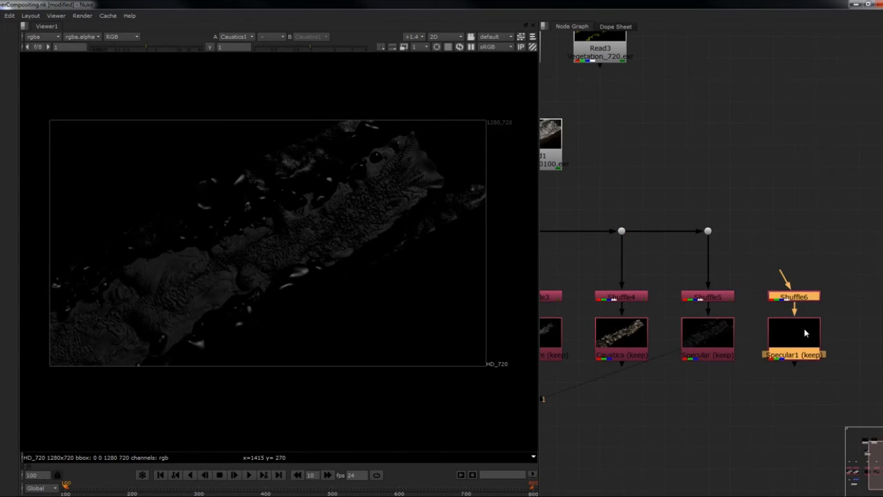
drag(786, 279, 714, 236)
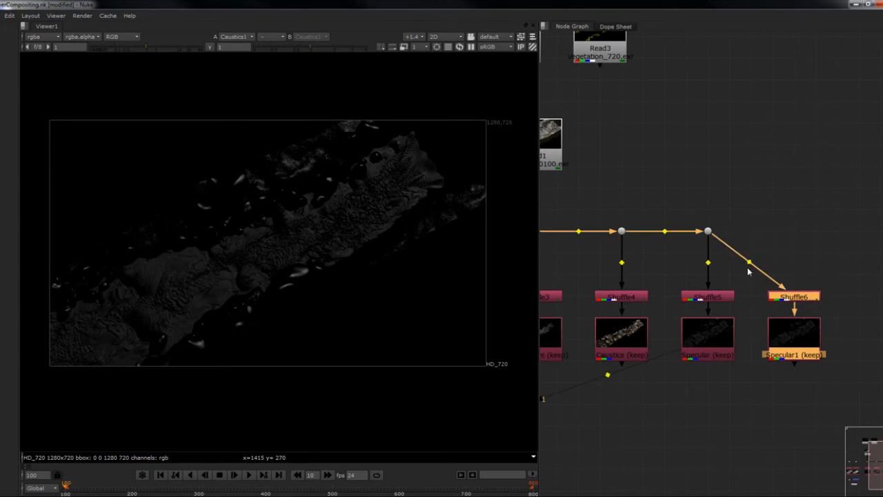
ctrl+drag(750, 261, 794, 231)
- Set Shuffle6's first input layer to VRayReflection and view the output of this sixth branch
click(807, 300)
double_click(807, 300)
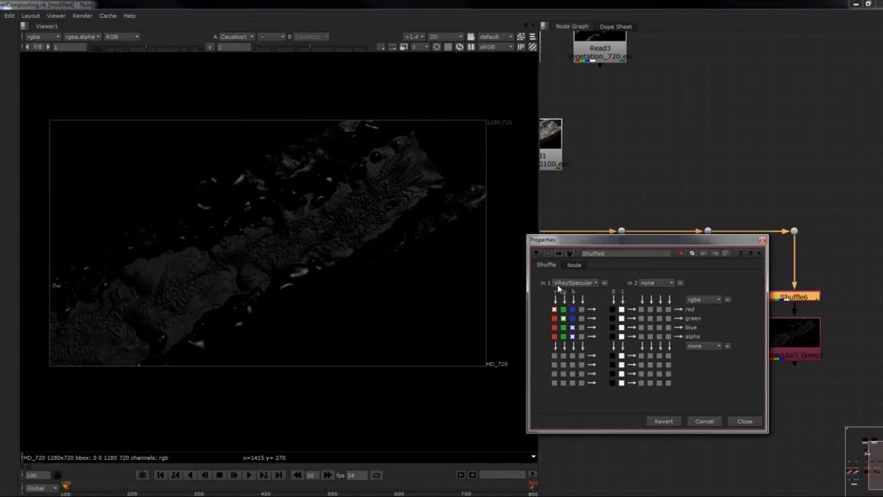
click(567, 283)
click(586, 392)
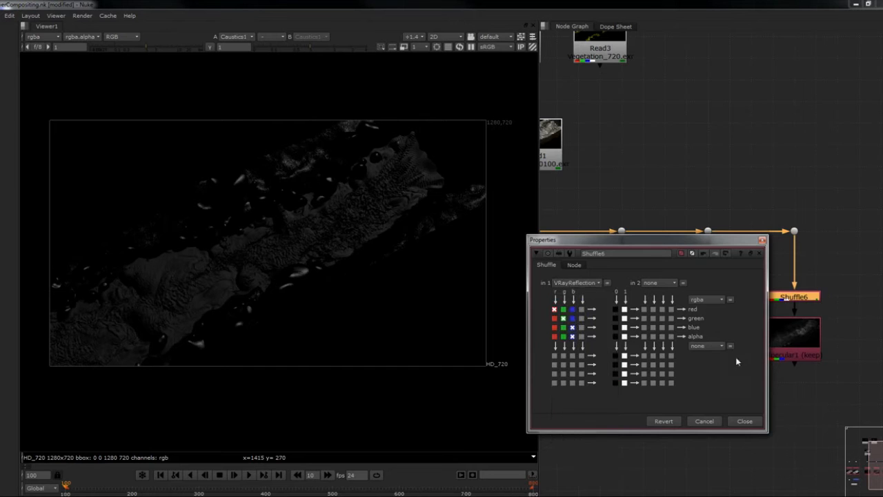
click(762, 240)
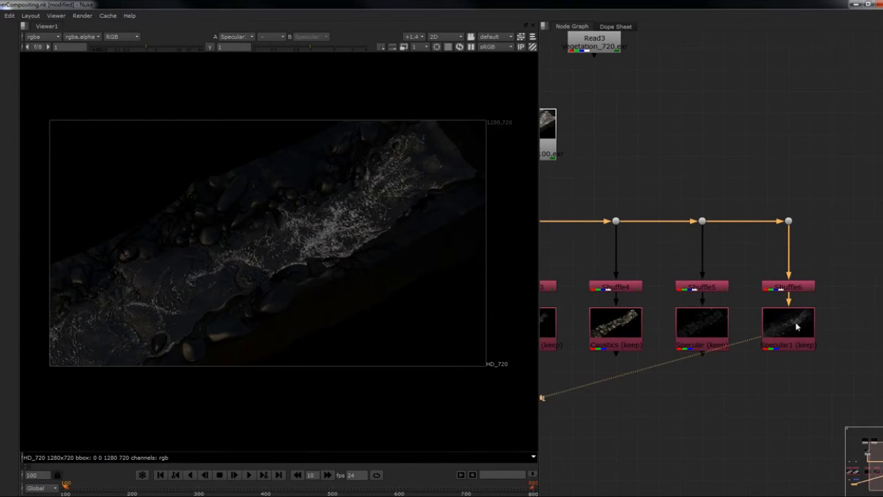
- Rename the duplicated Remove node below Shuffle6 as Refection
double_click(780, 325)
double_click(619, 295)
text(Refection)
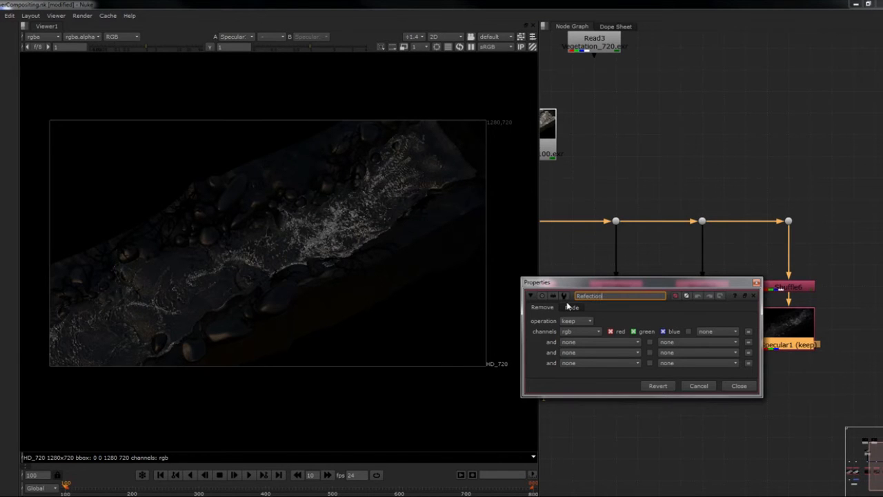
key(Return)
click(738, 389)
middle_drag(746, 383, 752, 376)
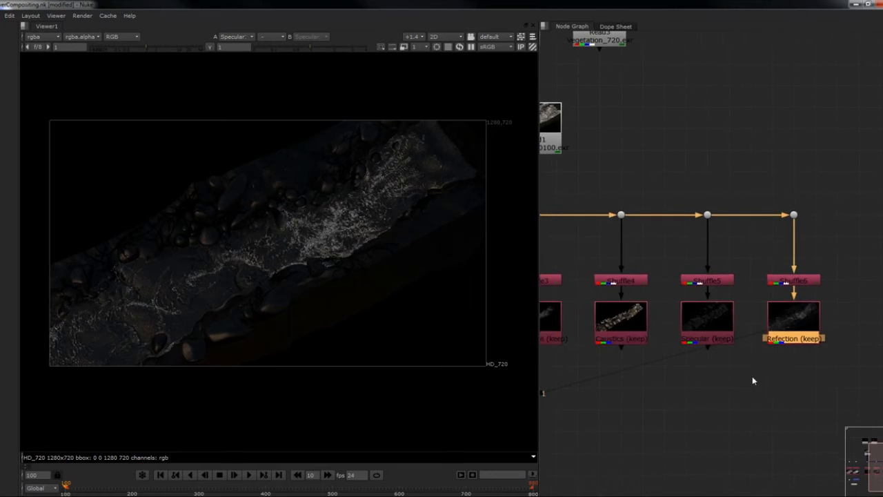
- Look over all six layer branches and view the Diffuse node's output
scroll(752, 375, down, 3)
middle_drag(671, 370, 732, 334)
drag(853, 289, 576, 331)
middle_drag(590, 335, 607, 338)
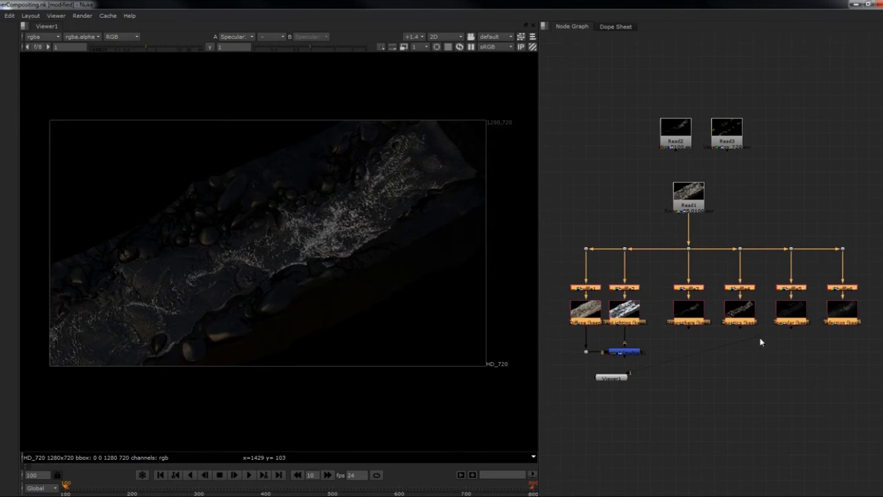
click(740, 336)
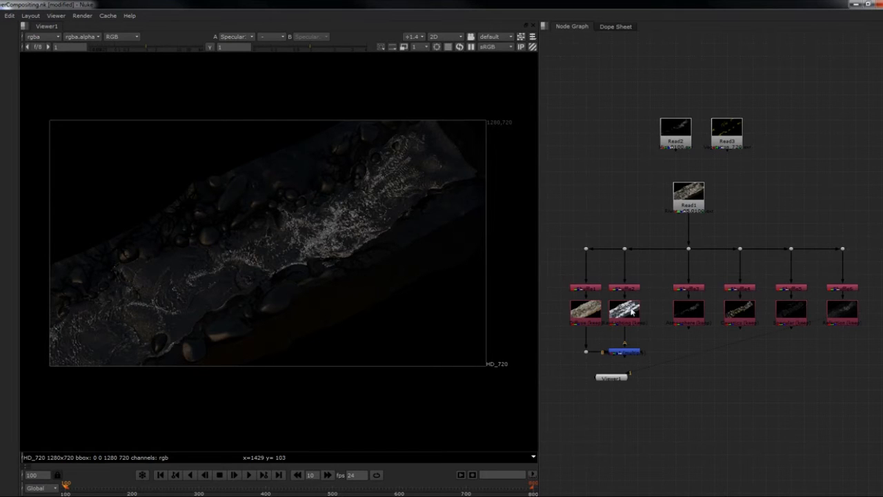
scroll(680, 323, up, 1)
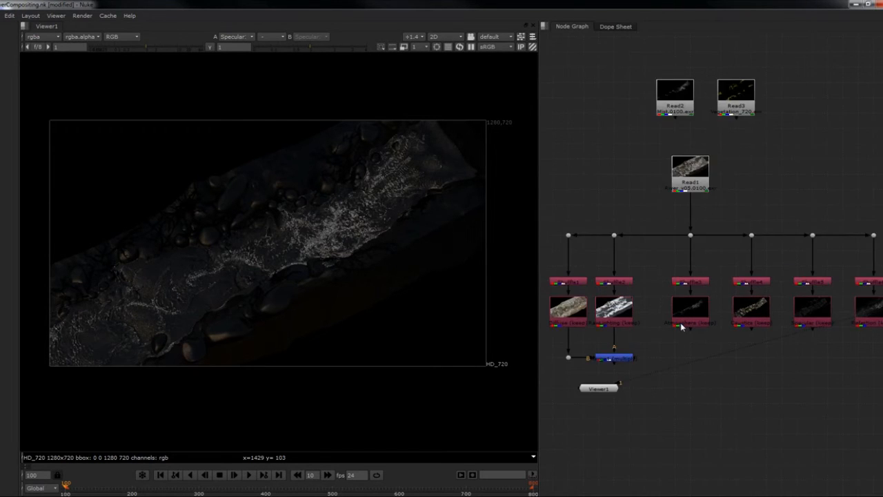
scroll(671, 327, down, 1)
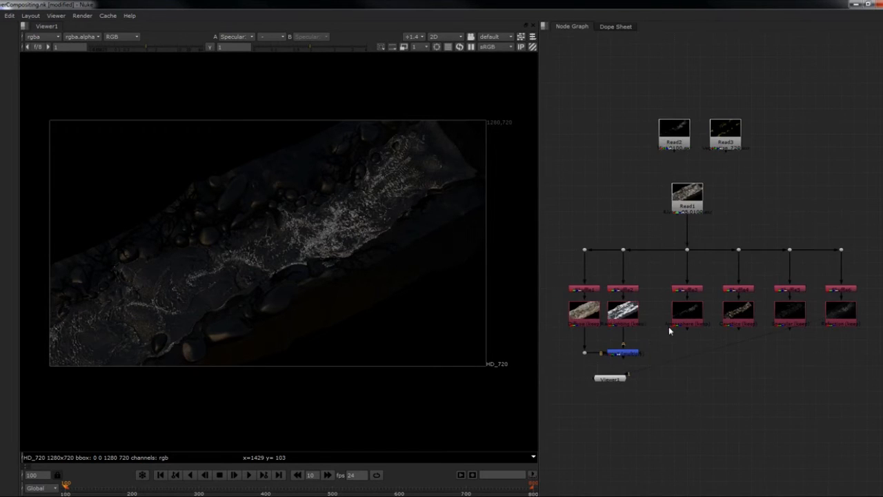
click(586, 314)
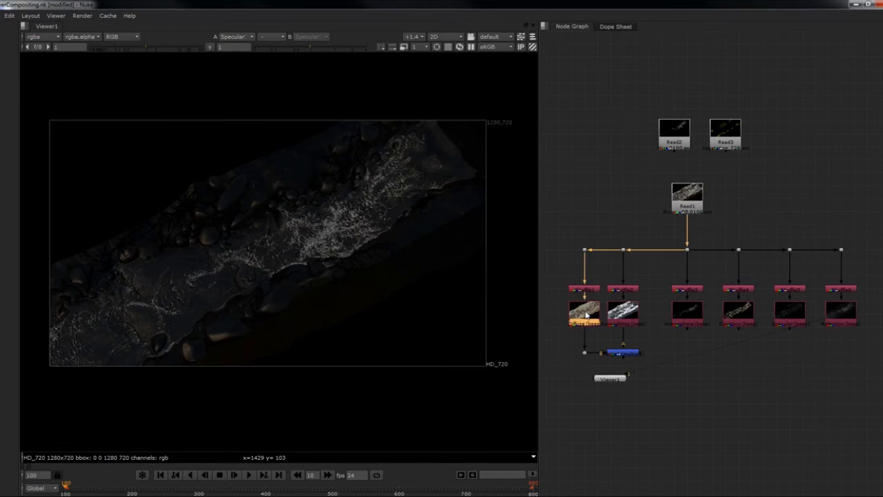
key(1)
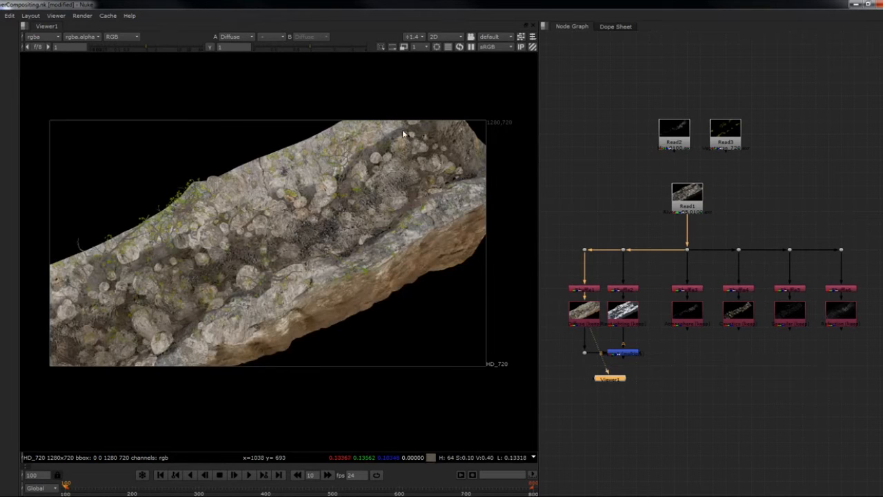
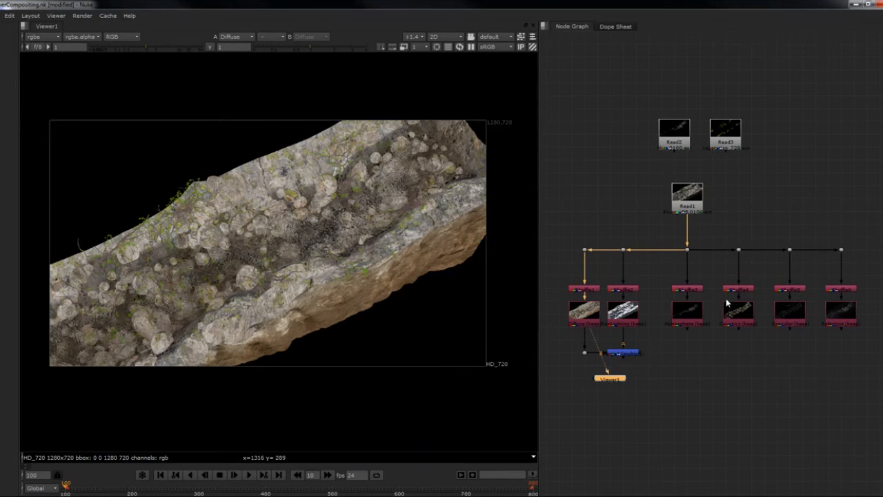
- View the Caustics node's output
click(687, 319)
click(739, 317)
key(1)
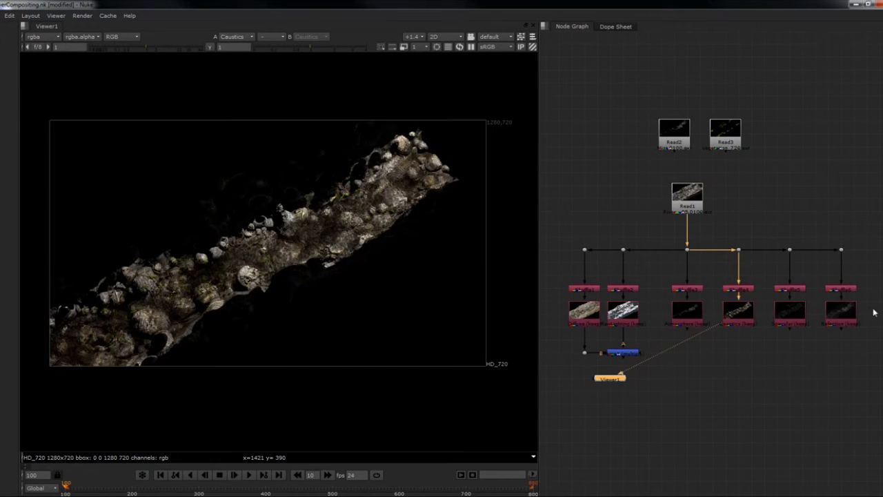
- Merge the Atmosphere, Caustics, Specular and Reflection nodes and place the new Merge node centrally below their branches
middle_drag(822, 338, 813, 318)
click(801, 326)
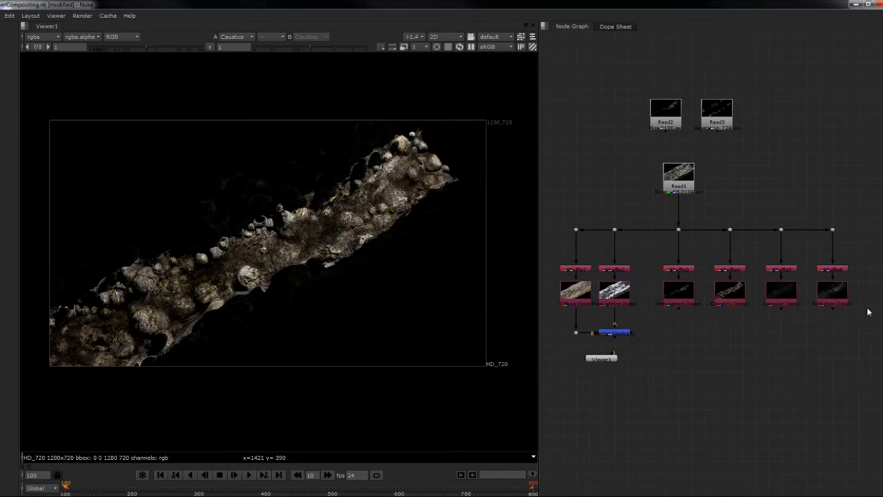
drag(862, 319, 661, 273)
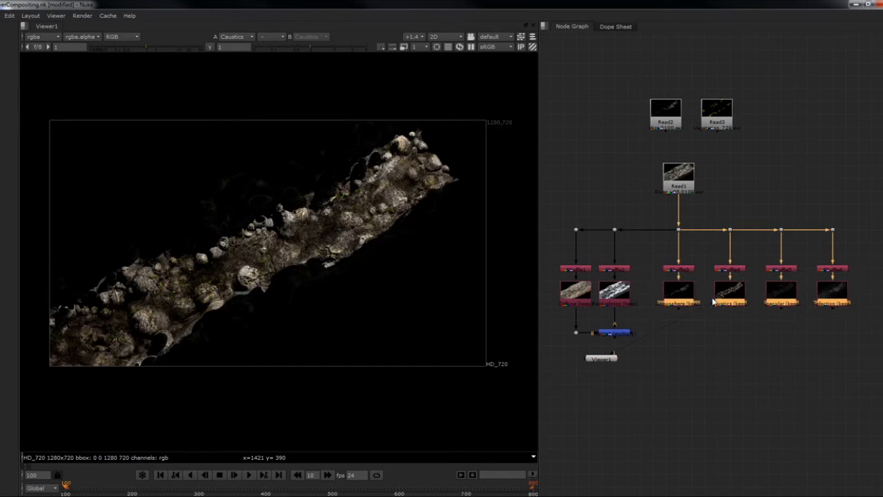
key(m)
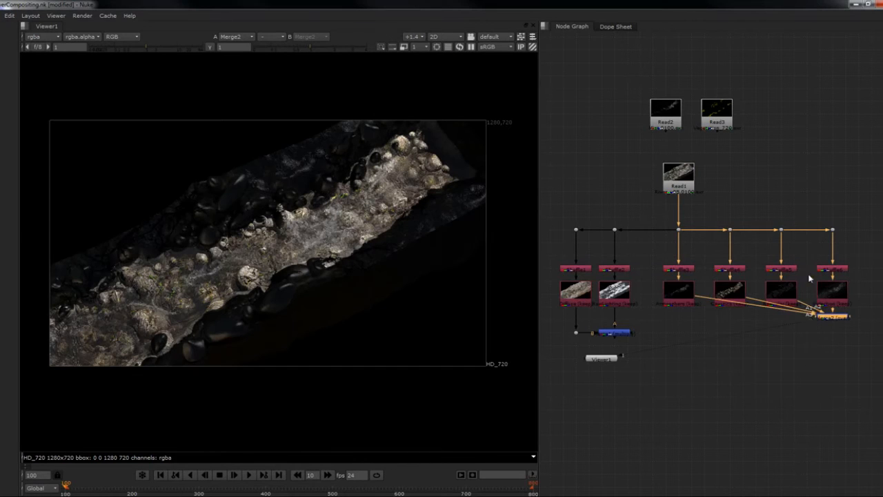
drag(830, 319, 746, 338)
- Set the operation of the Merge joining the four layers to plus
double_click(742, 332)
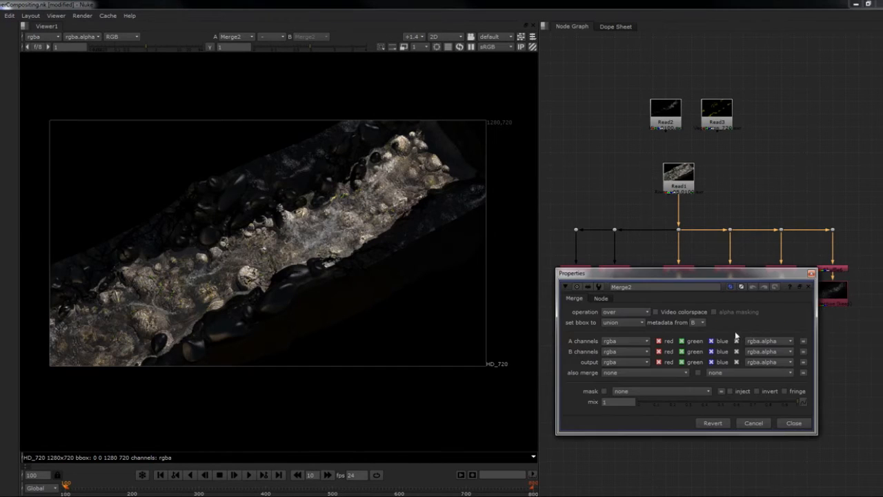
click(634, 313)
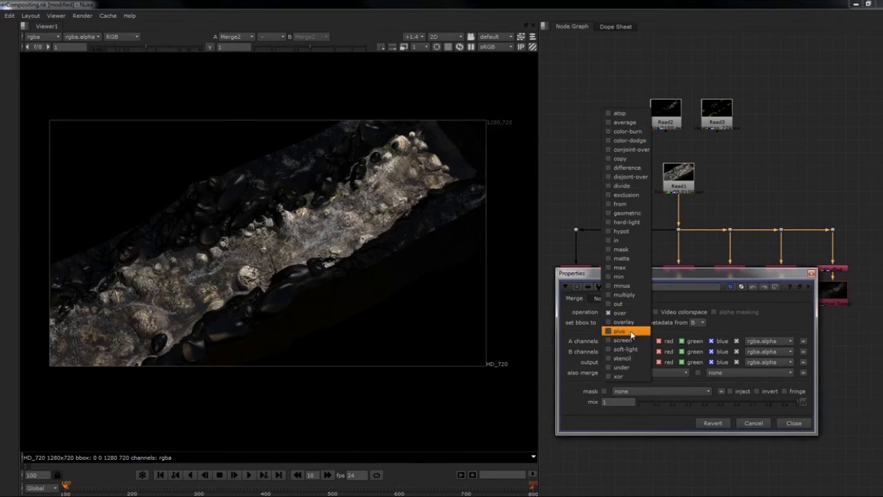
click(630, 332)
click(811, 273)
scroll(781, 346, up, 2)
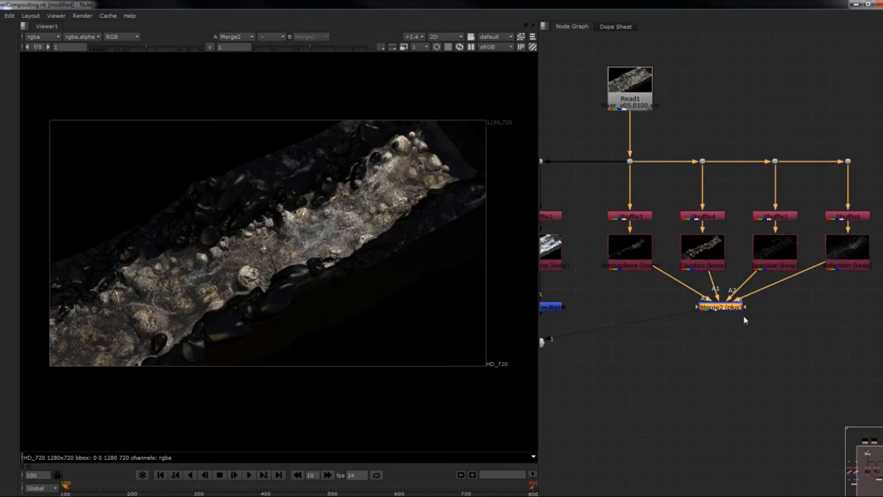
- Tidy the plus Merge's four input connections with right-angle Dots aligned below the Atmosphere, Caustics, Specular and Reflection nodes
drag(728, 310, 743, 324)
ctrl+drag(694, 296, 651, 320)
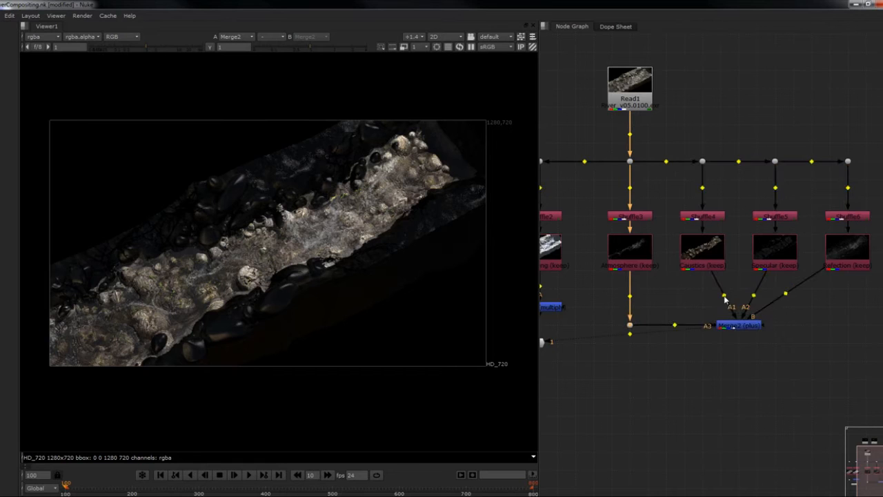
ctrl+drag(724, 296, 703, 326)
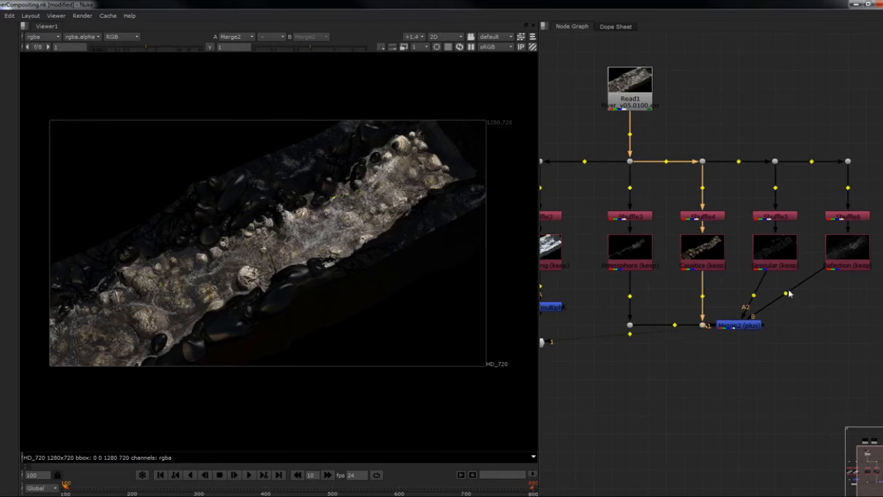
ctrl+drag(793, 293, 848, 325)
ctrl+drag(753, 297, 781, 327)
middle_drag(781, 342, 767, 328)
click(749, 326)
- View the multiply Merge of Diffuse and RawLighting and place the Viewer below it
scroll(751, 340, down, 1)
middle_drag(650, 326, 684, 311)
click(658, 289)
key(1)
click(648, 316)
scroll(684, 311, up, 1)
drag(647, 306, 659, 359)
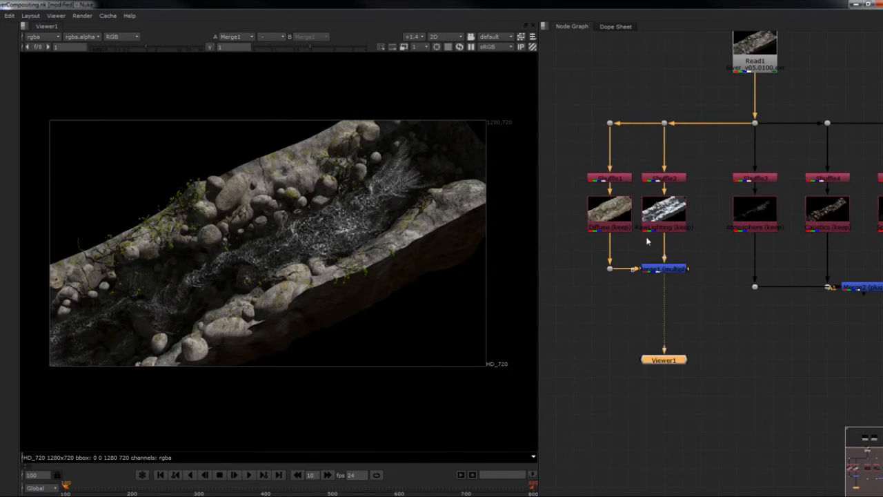
- Turn on the postage stamp of the multiply Merge below RawLighting and rename the node TotalLighting
click(675, 270)
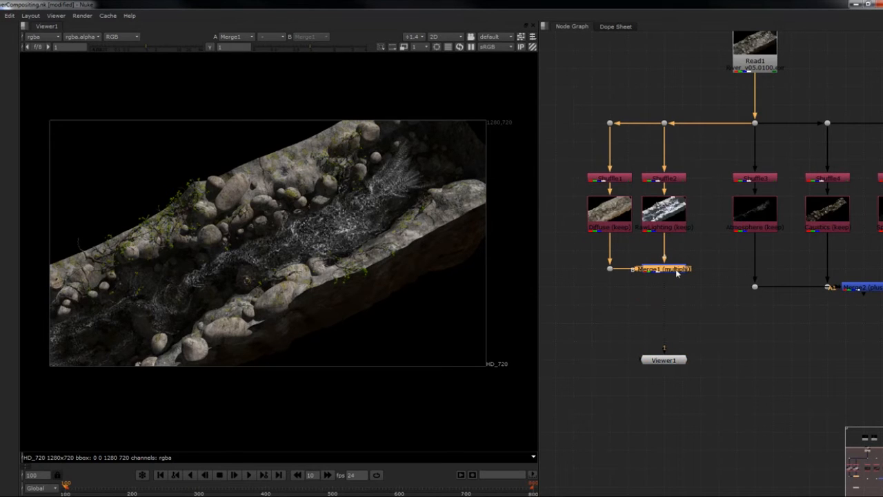
key(alt+p)
drag(671, 282, 669, 274)
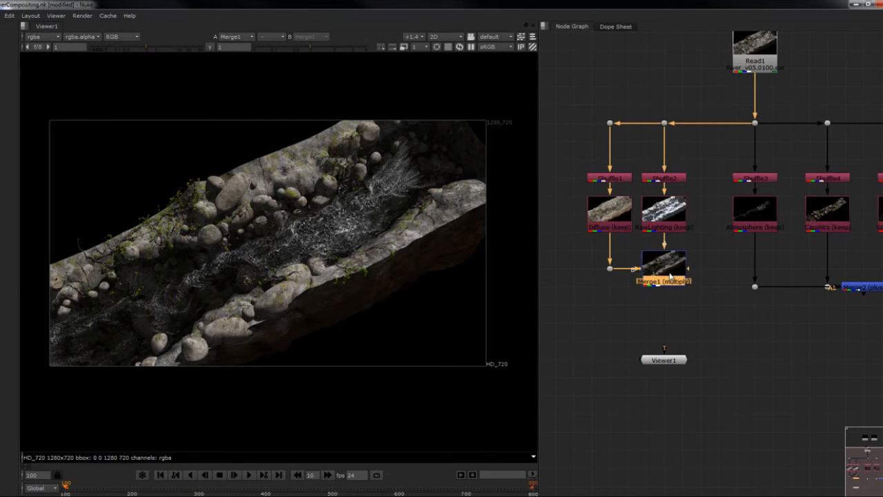
double_click(669, 275)
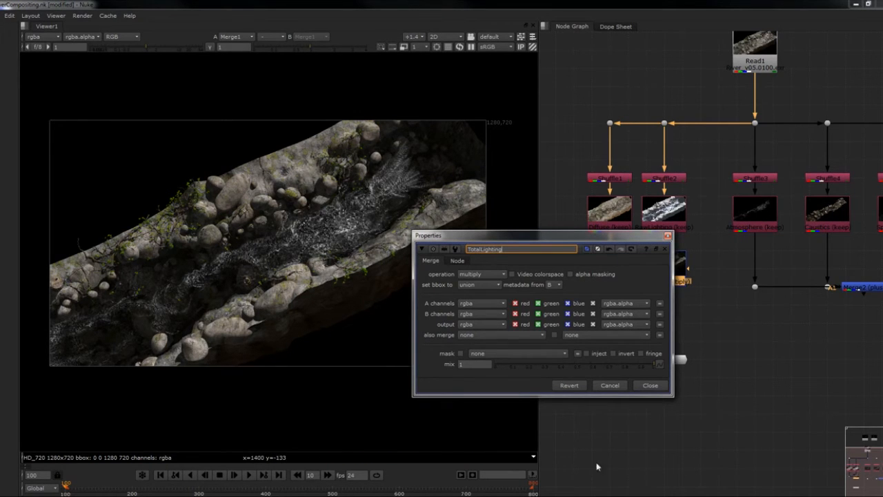
click(646, 388)
- Move the TotalLighting node lower in the graph and realign the Dot below Diffuse with it
middle_drag(796, 349, 759, 354)
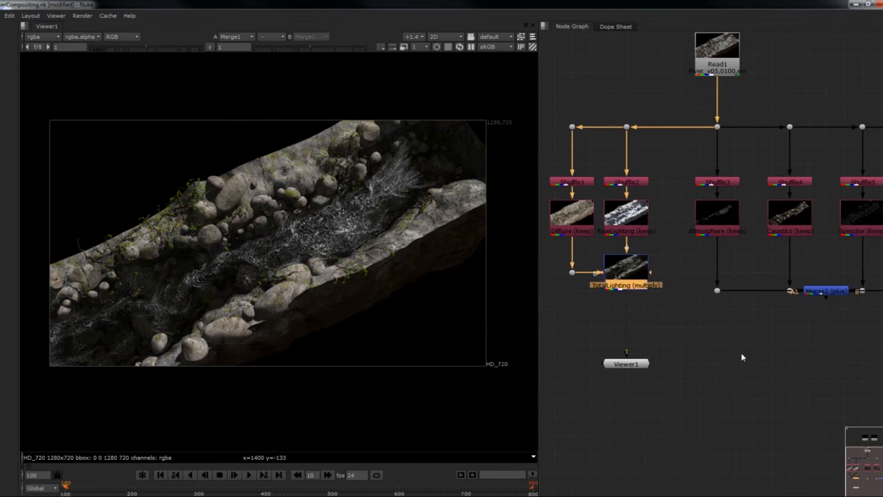
scroll(741, 353, down, 1)
middle_drag(717, 335, 690, 318)
key(ctrl)
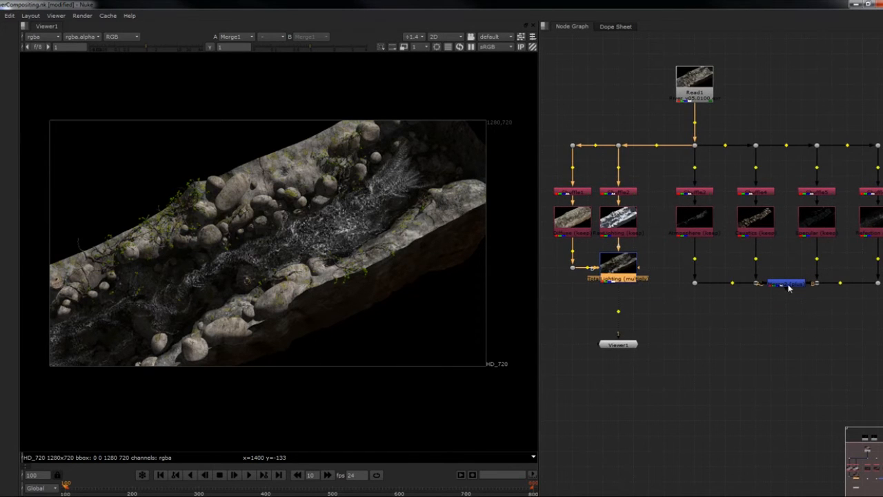
drag(624, 274, 628, 298)
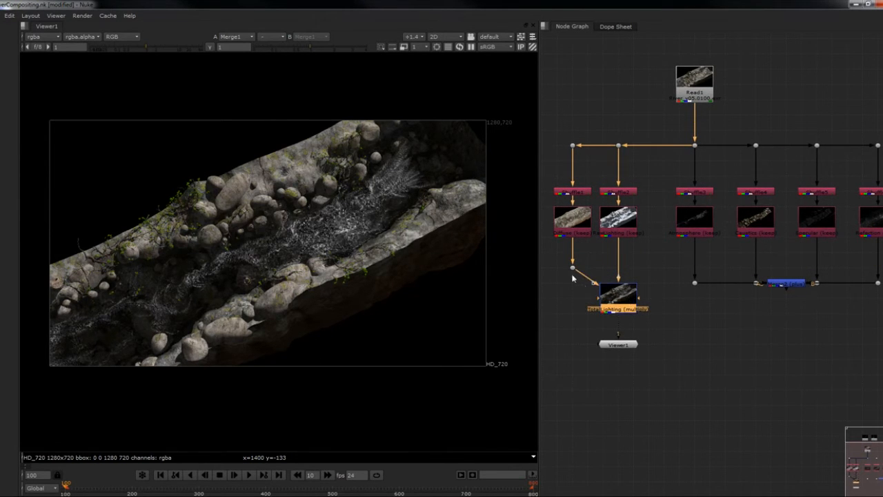
drag(574, 271, 574, 304)
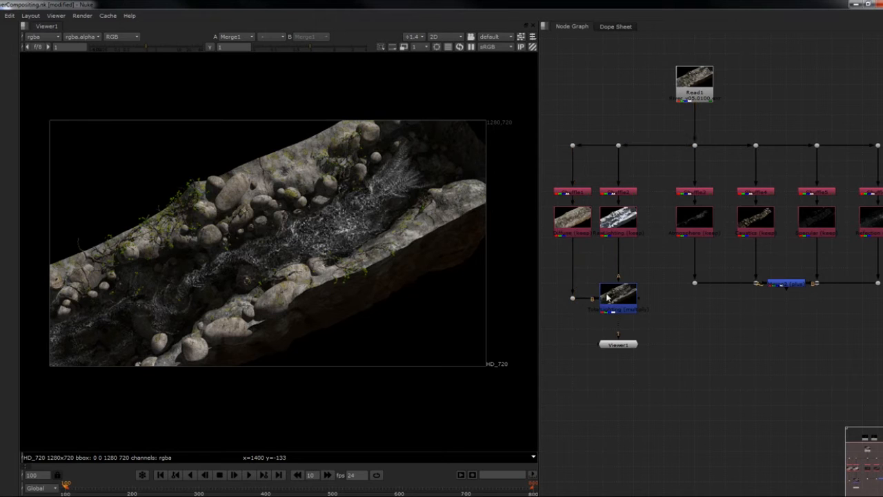
- Merge TotalLighting over the plus Merge of the four remaining layers
click(609, 297)
shift+click(782, 284)
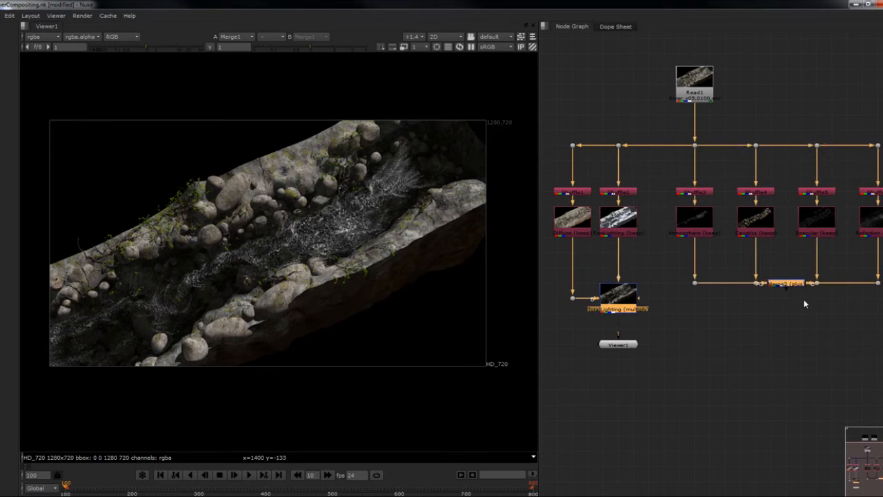
key(m)
click(673, 242)
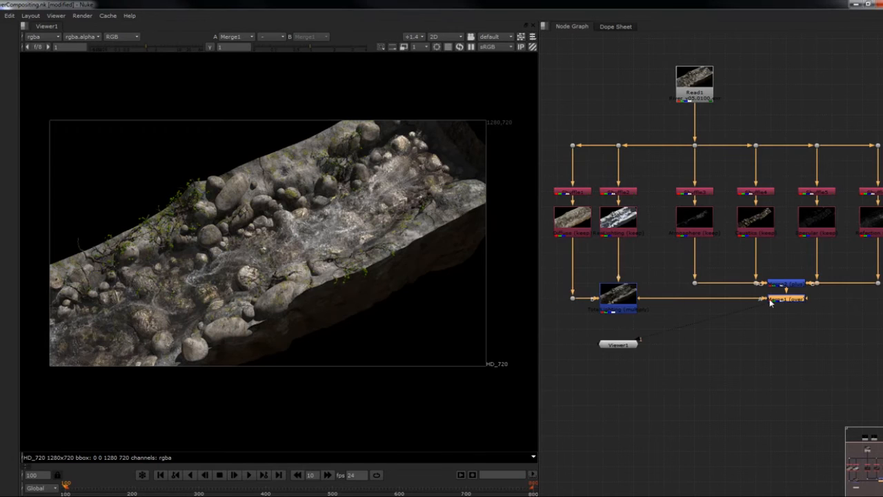
- Lower the over Merge, align TotalLighting and its Dot with it, and place the Viewer below
drag(787, 304, 790, 322)
drag(619, 306, 758, 404)
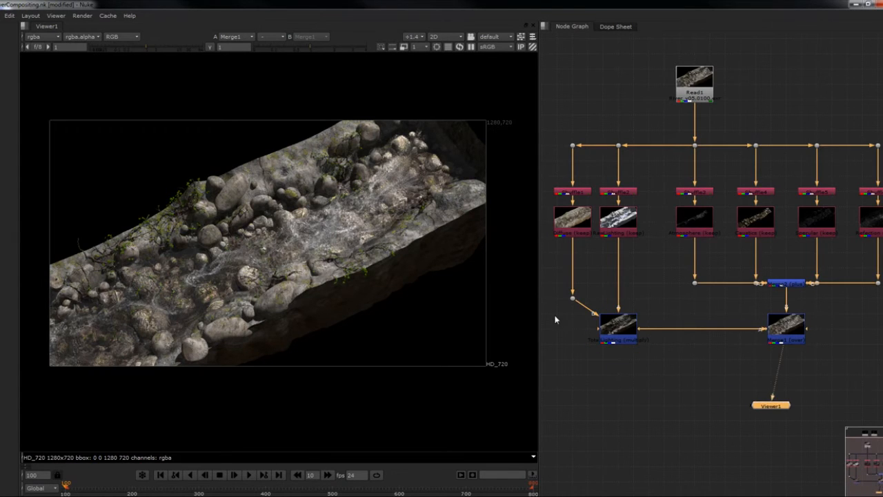
drag(572, 299, 570, 330)
- Compare the rebuilt river from the over Merge with the original Read1 render, using two Viewer inputs
click(784, 339)
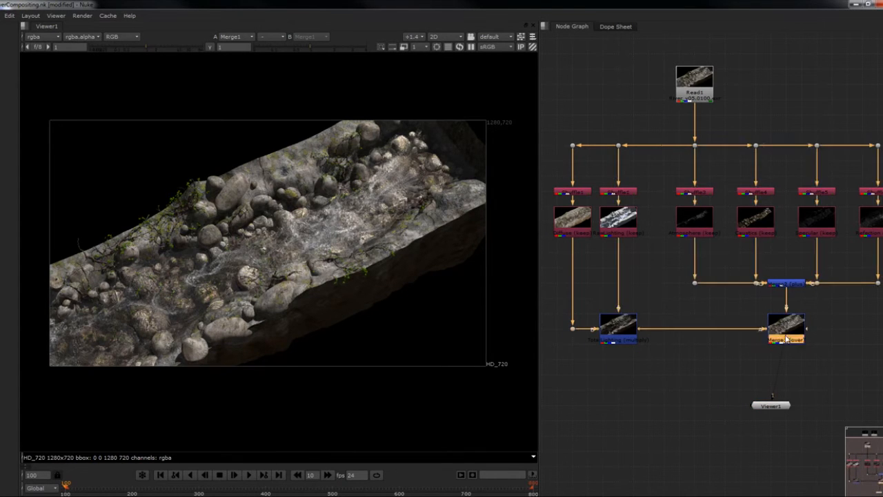
key(1)
click(689, 93)
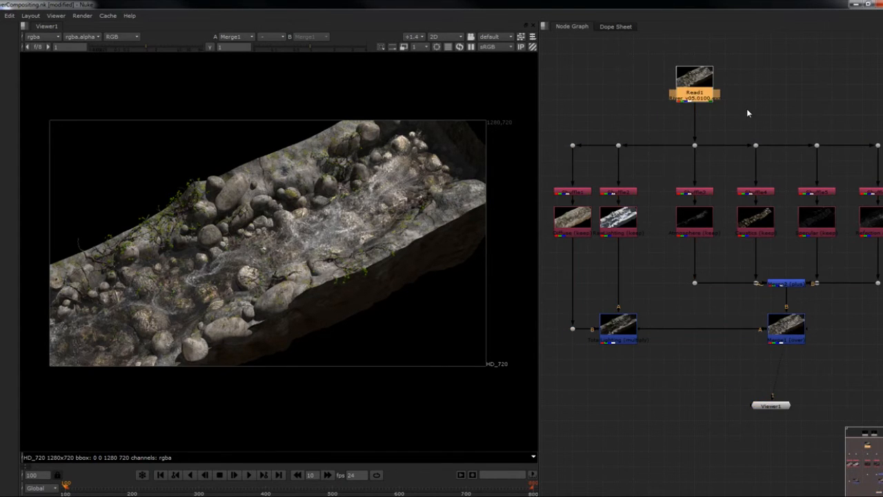
key(1)
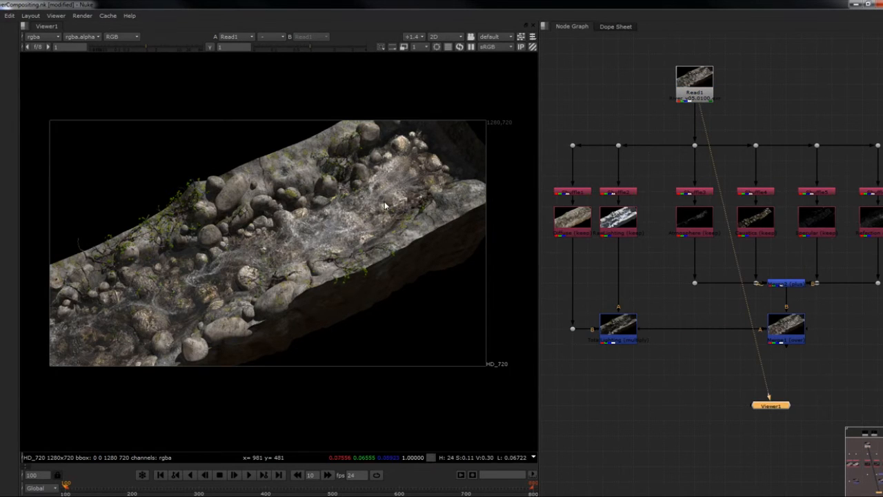
click(804, 338)
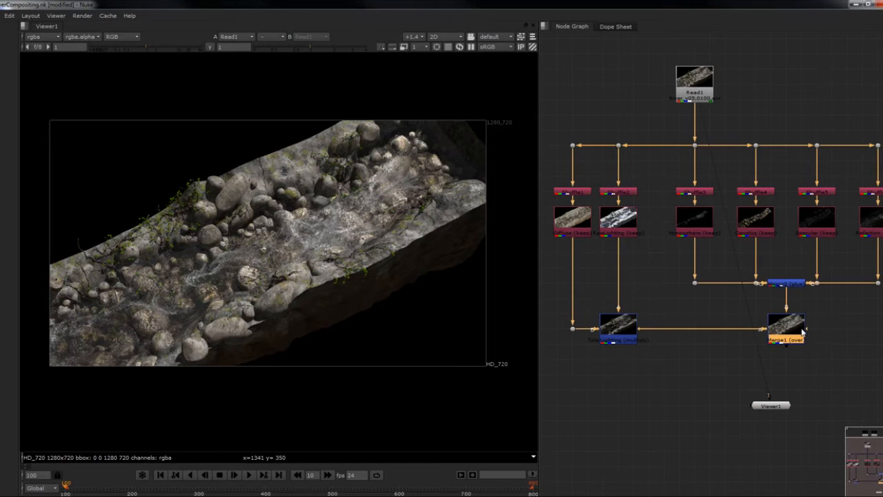
key(1)
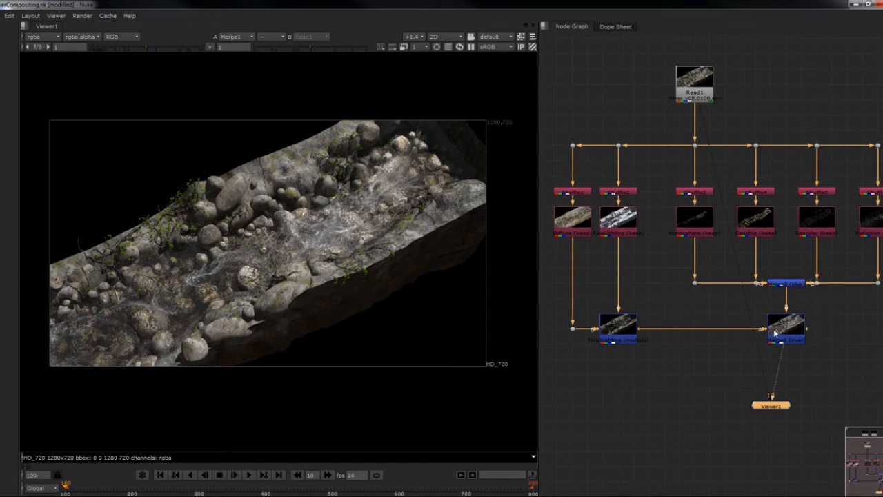
middle_drag(811, 331, 794, 332)
key(2)
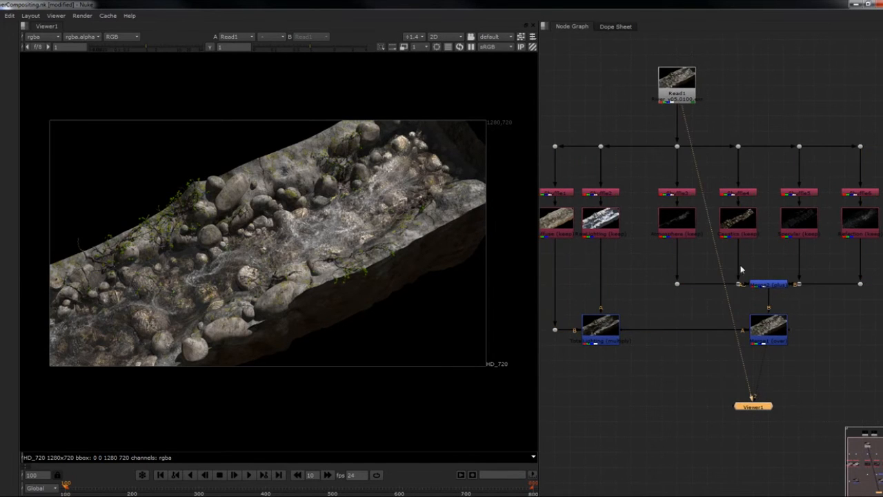
key(1)
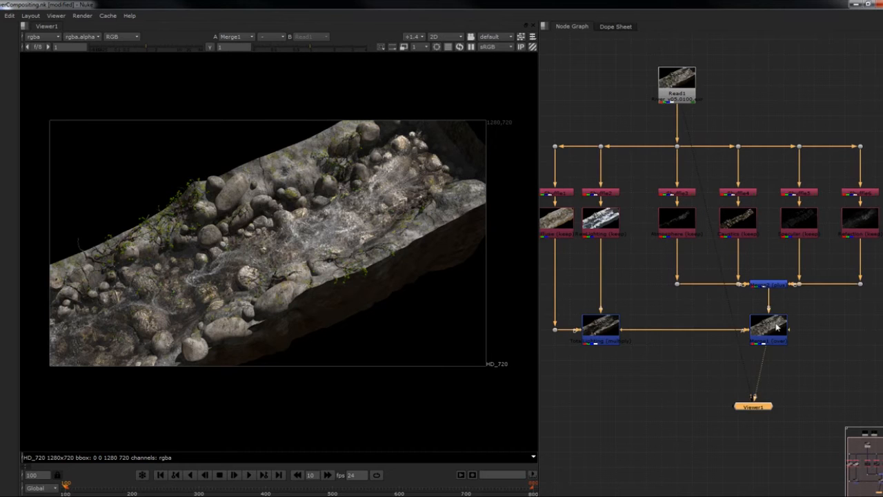
- Move the Read2 and Read3 nodes beside the over Merge, clear of the Reflection branch
click(778, 328)
middle_drag(777, 330, 731, 324)
scroll(721, 314, down, 2)
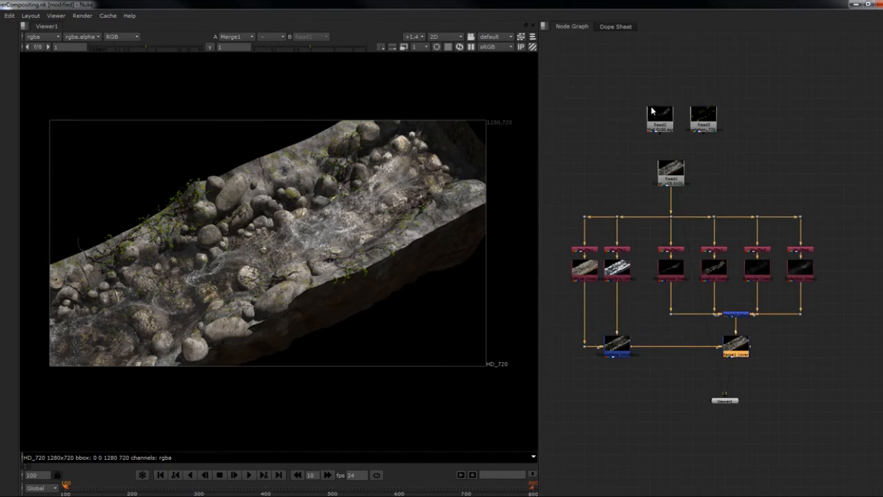
drag(632, 85, 719, 138)
drag(646, 136, 819, 373)
middle_drag(819, 373, 768, 341)
drag(780, 327, 804, 326)
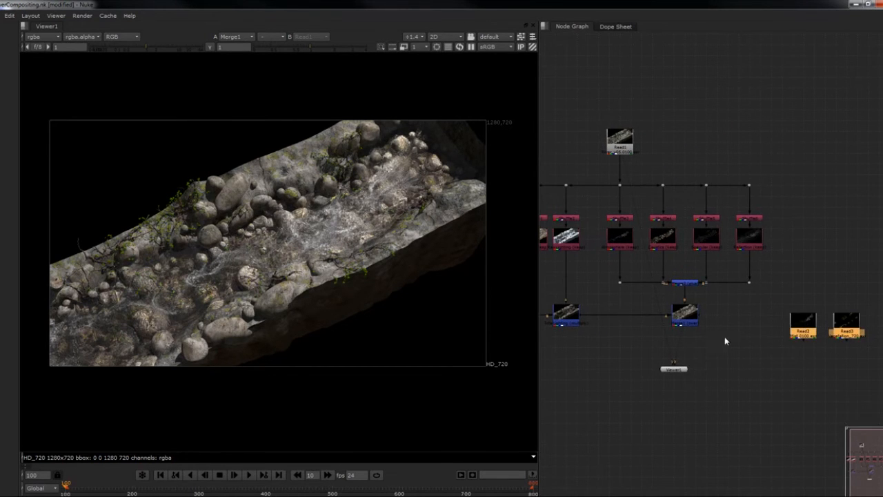
middle_drag(638, 325, 740, 300)
scroll(723, 297, up, 1)
middle_drag(694, 250, 705, 312)
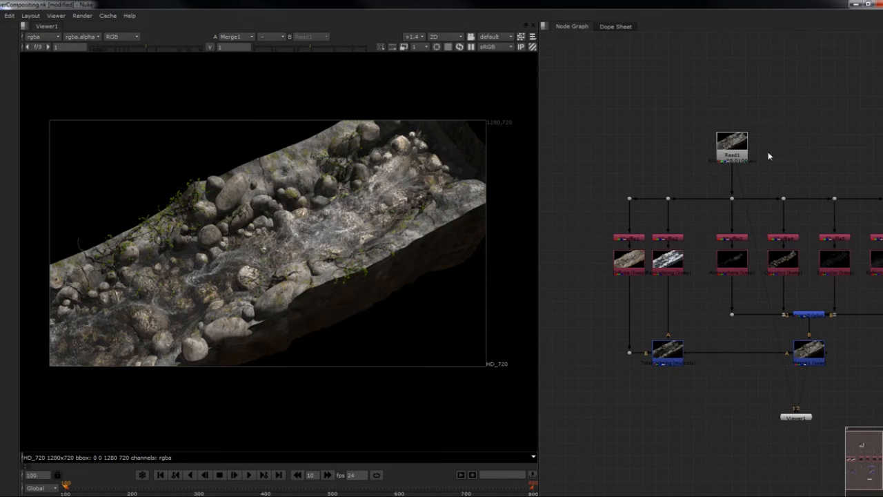
mouse_move(655, 183)
middle_down()
mouse_move(704, 179)
mouse_move(643, 168)
mouse_move(637, 184)
mouse_move(662, 188)
middle_up()
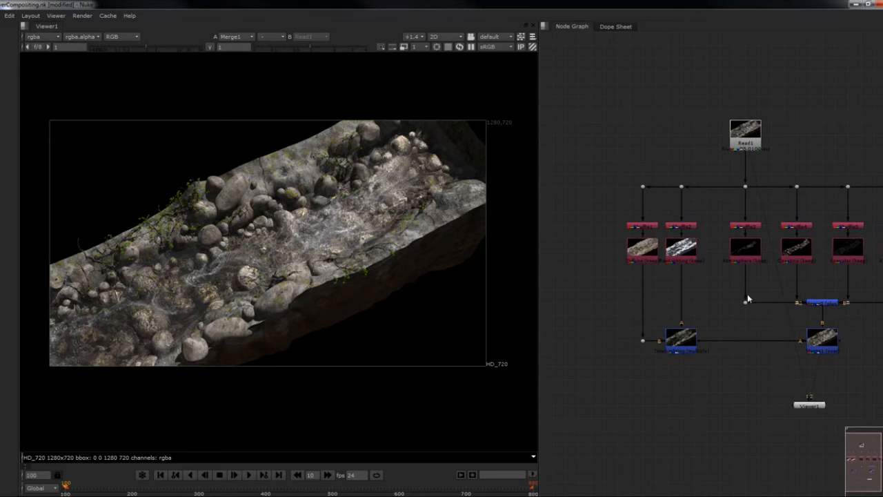
middle_drag(747, 296, 727, 298)
middle_drag(817, 362, 752, 303)
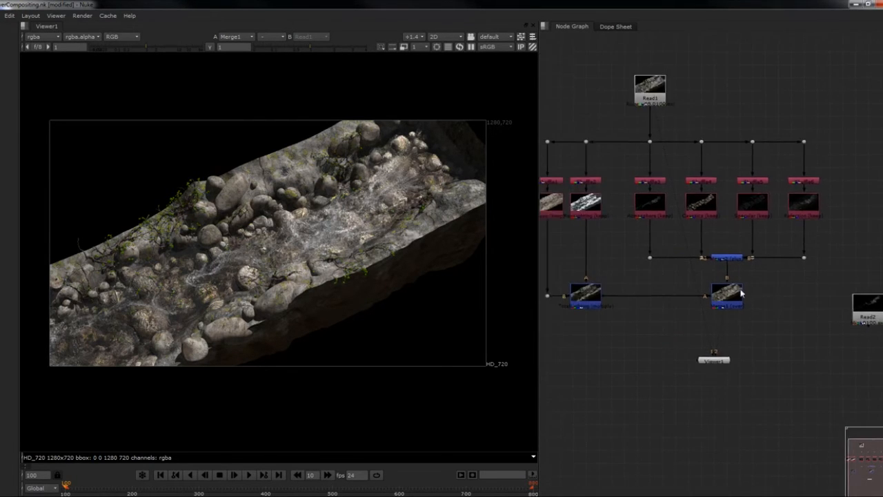
- Add a Shuffle node beside the Diffuse branch and connect its input to Read1
middle_drag(660, 248, 789, 307)
key(Tab)
text(shuf)
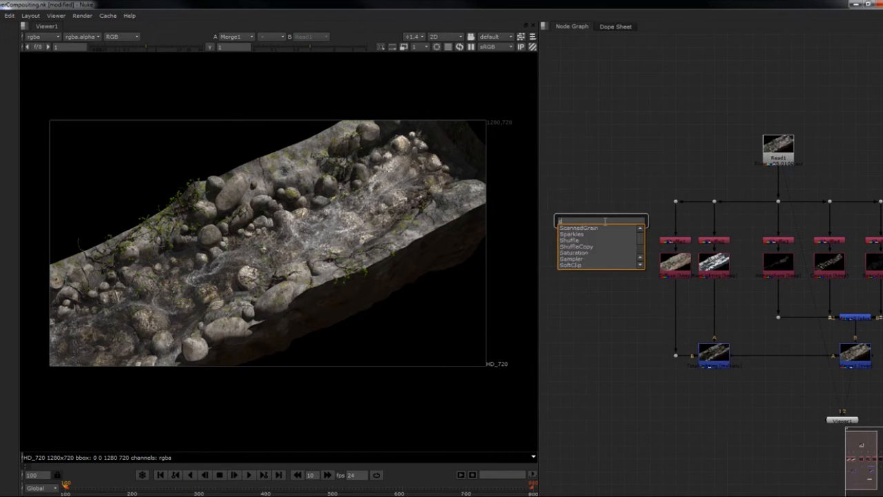
key(Return)
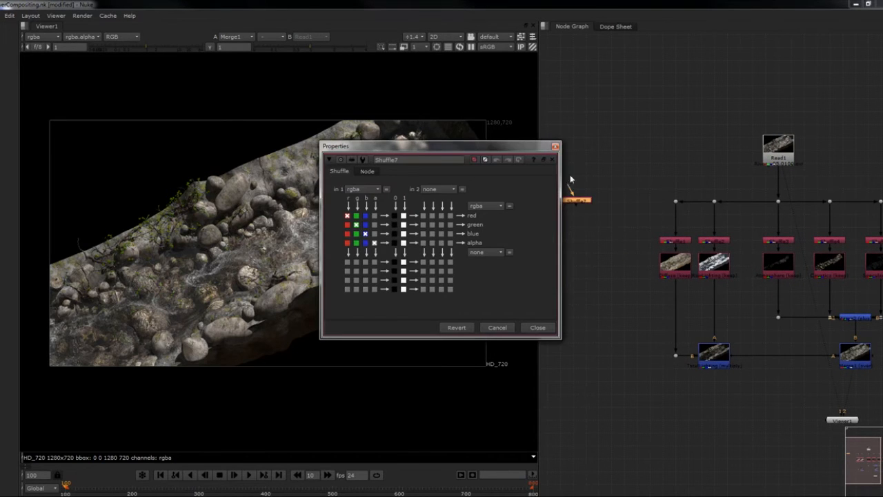
click(556, 146)
drag(575, 196, 771, 158)
drag(579, 200, 562, 266)
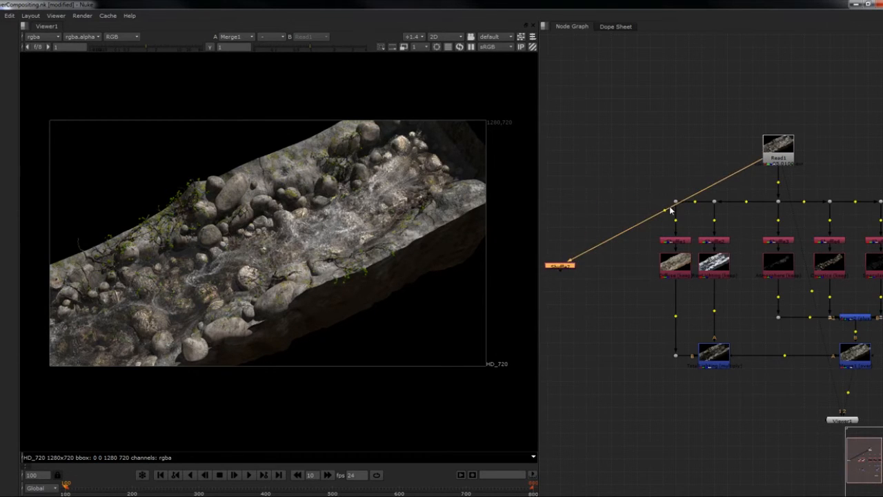
- Insert a Dot level with Read1 in the new Shuffle's input connection, placing it directly above the Shuffle
ctrl+drag(666, 210, 560, 151)
middle_drag(583, 200, 627, 200)
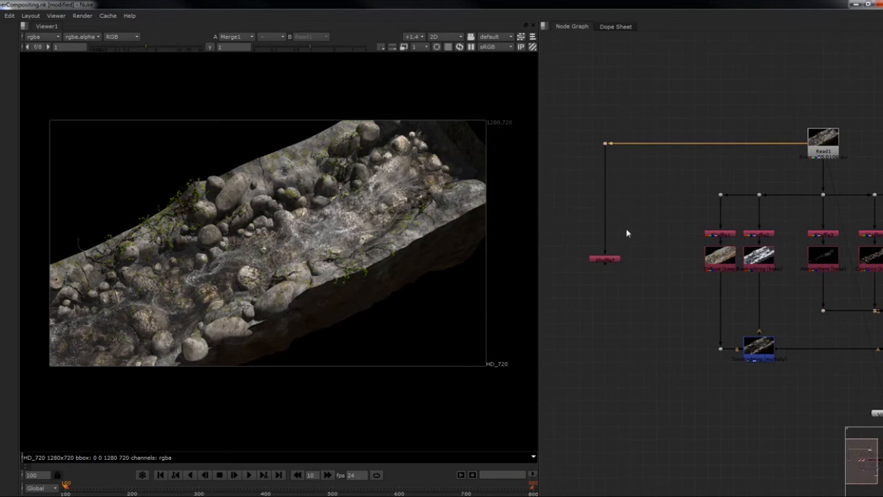
click(604, 260)
- Set the new Shuffle's in 1 layer to MM1 and show its output in the Viewer
double_click(606, 250)
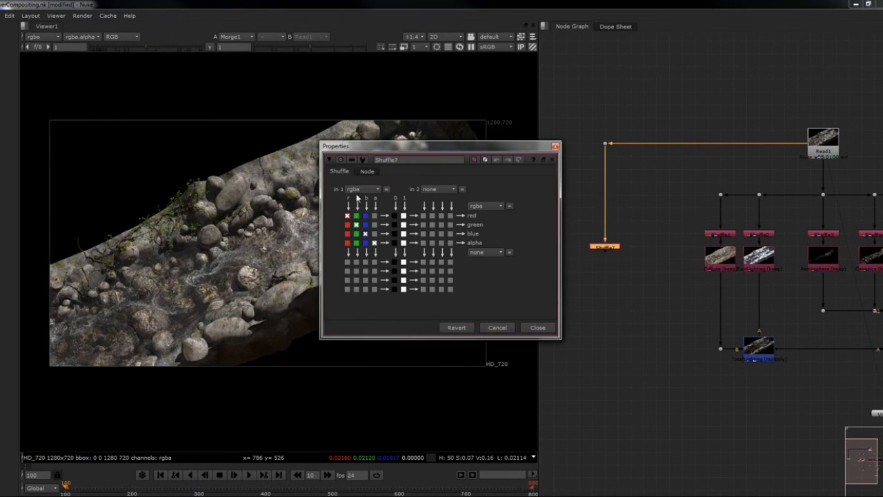
click(364, 189)
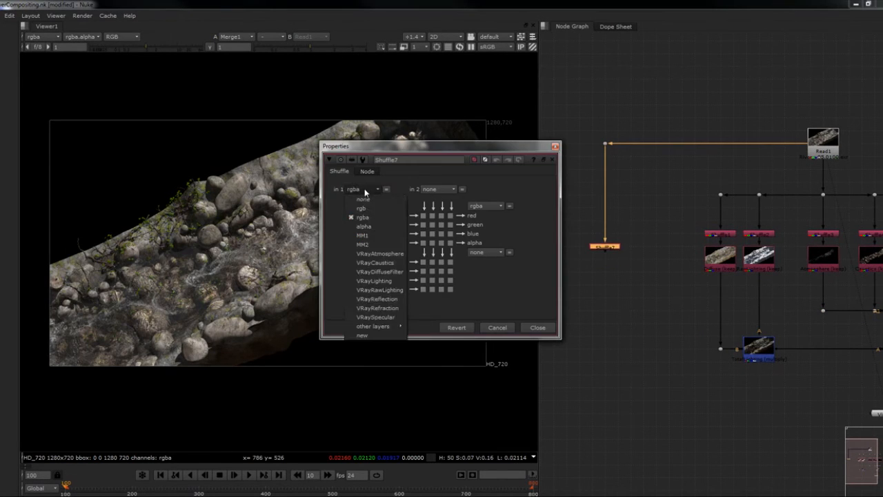
click(369, 237)
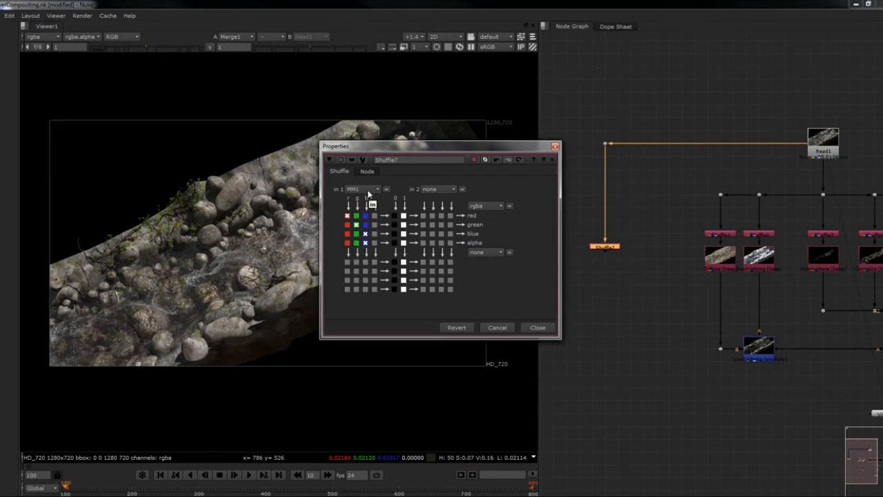
key(1)
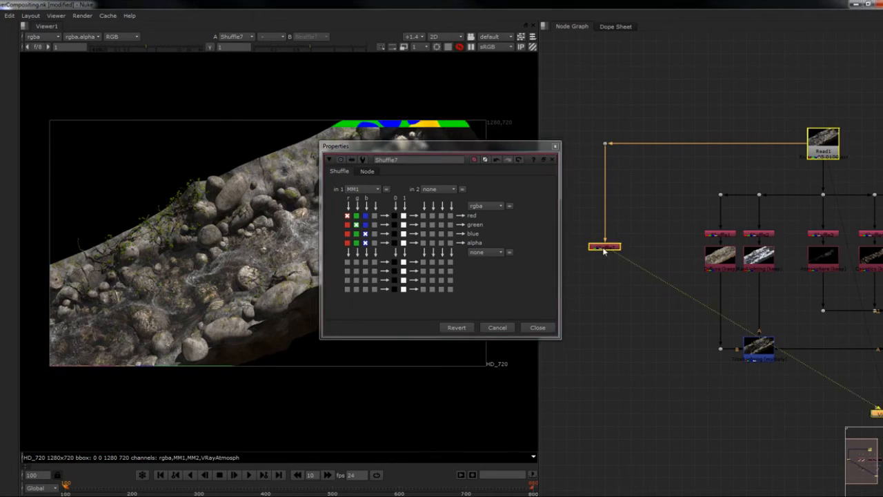
drag(437, 145, 516, 153)
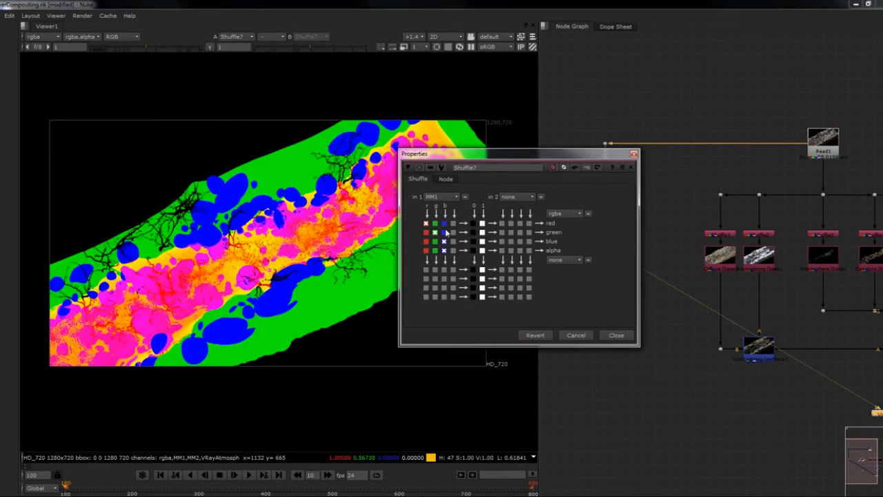
- Route the green channel of MM1 to the Shuffle's red, green, blue and alpha outputs
click(435, 223)
click(434, 241)
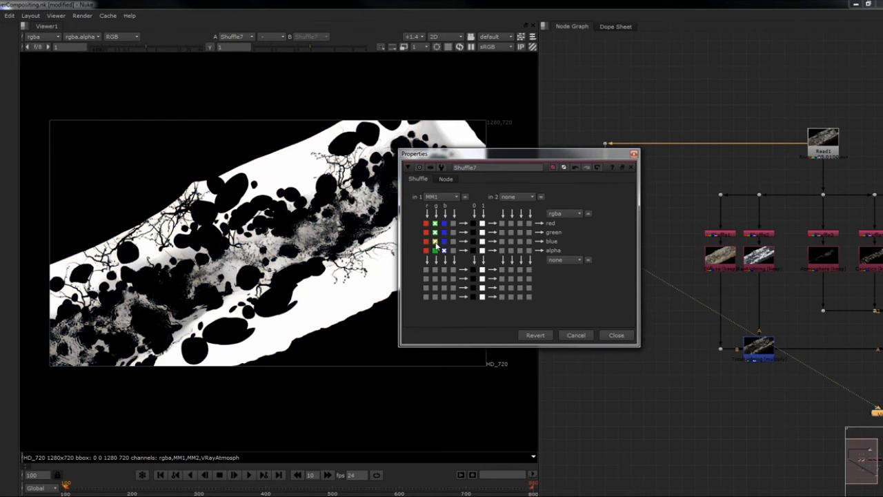
click(435, 250)
click(633, 155)
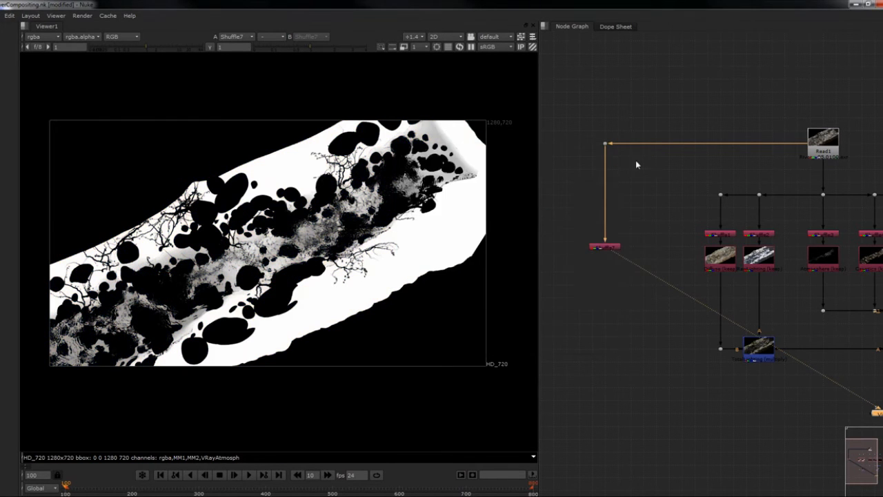
- Enable the postage stamp on the MM1 Shuffle and rename the node RiverbedMask
click(604, 249)
key(alt+p)
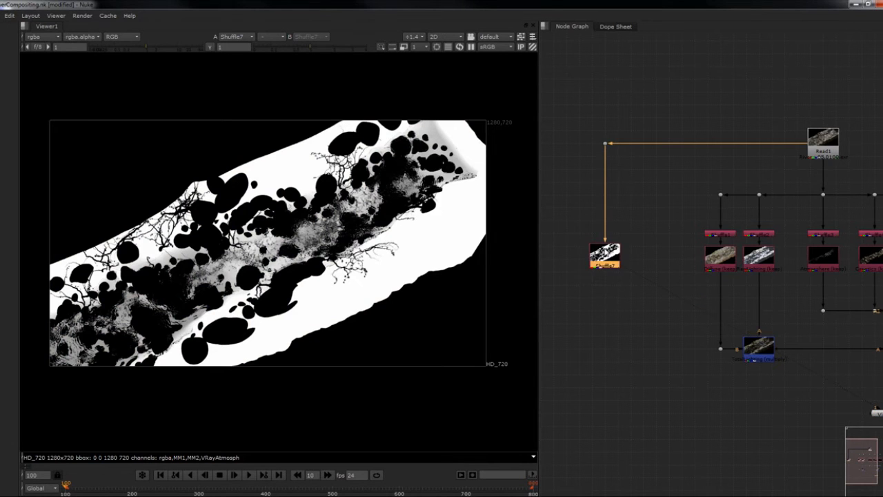
scroll(603, 248, up, 3)
double_click(606, 260)
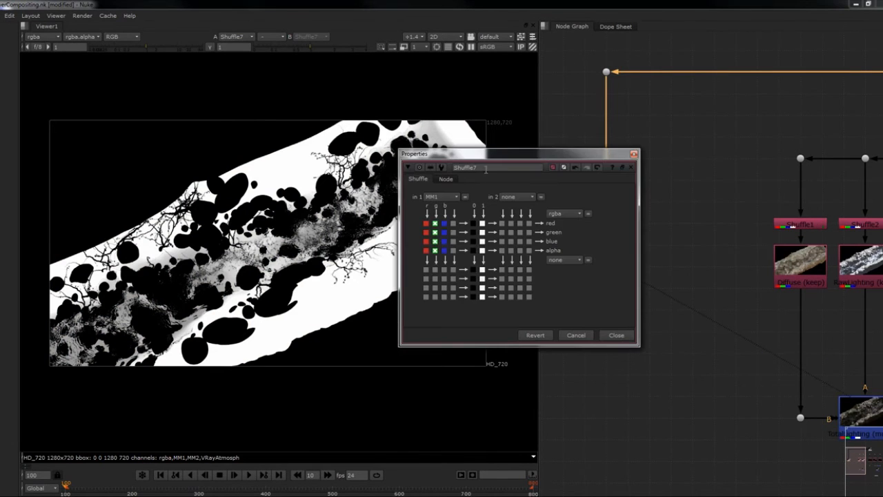
double_click(486, 168)
text(Ro)
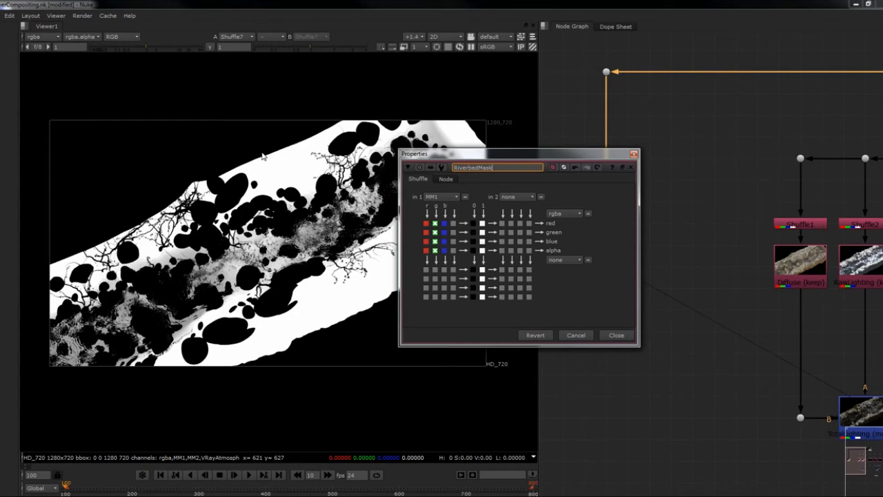
click(615, 334)
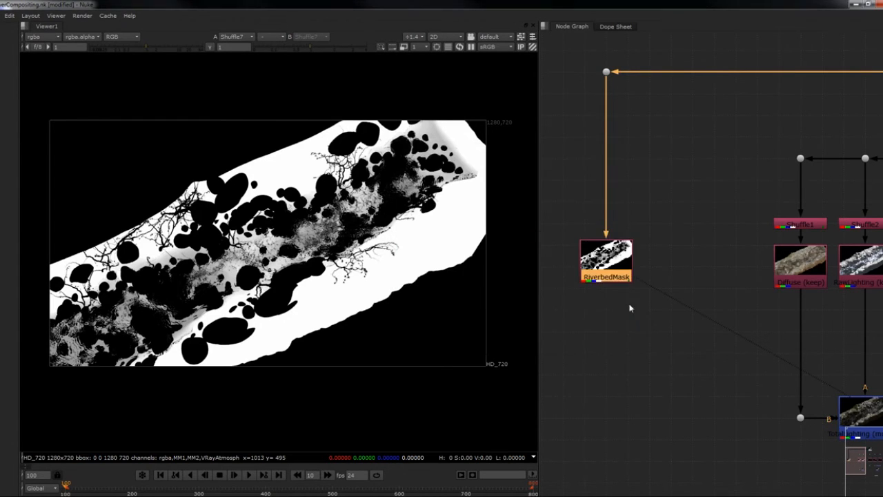
- Duplicate the RiverbedMask node and place the copy beside the original
double_click(595, 241)
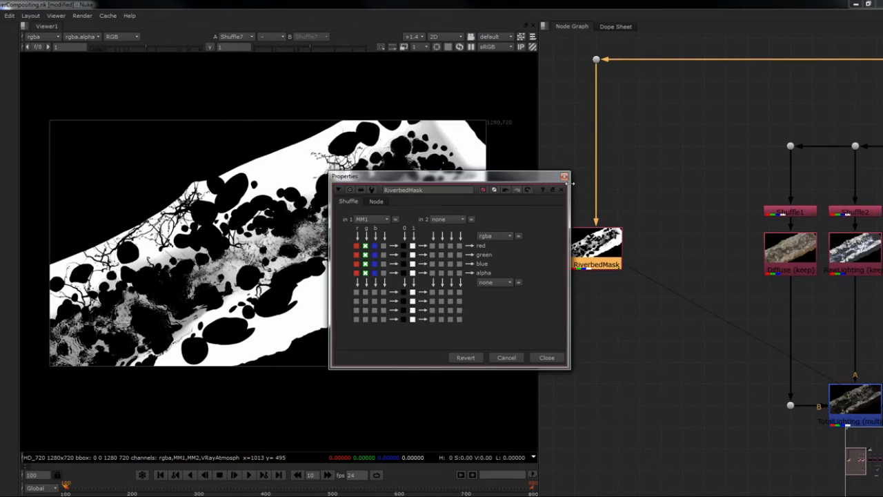
click(564, 176)
click(634, 228)
click(590, 247)
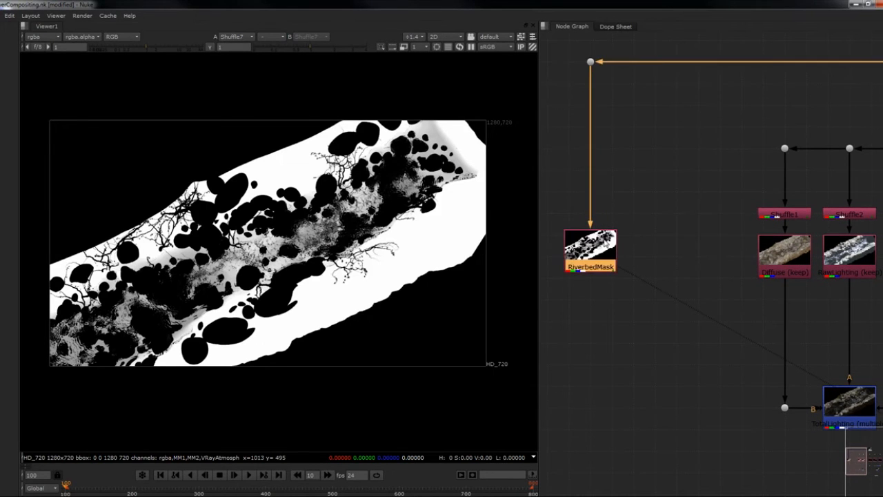
key(ctrl+c)
key(ctrl+v)
drag(664, 253, 664, 250)
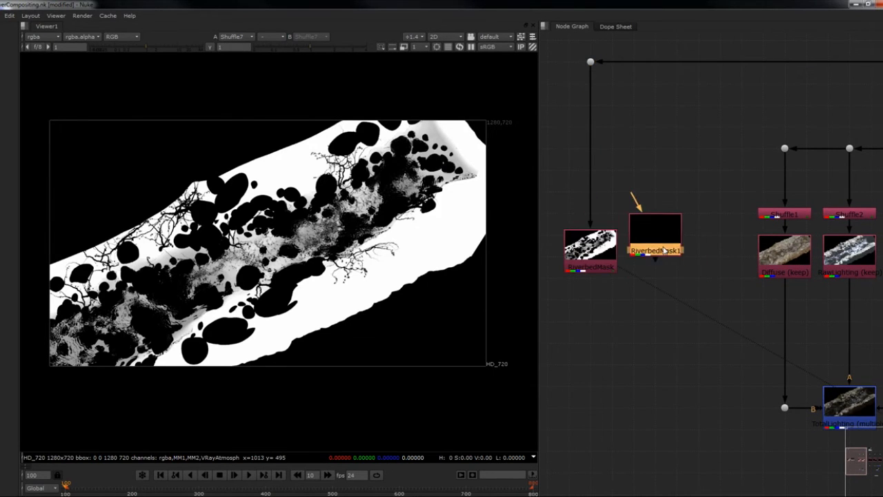
- Connect the RiverbedMask copy to Read1 through a Dot aligned with the existing mask branch
click(591, 250)
scroll(638, 250, down, 3)
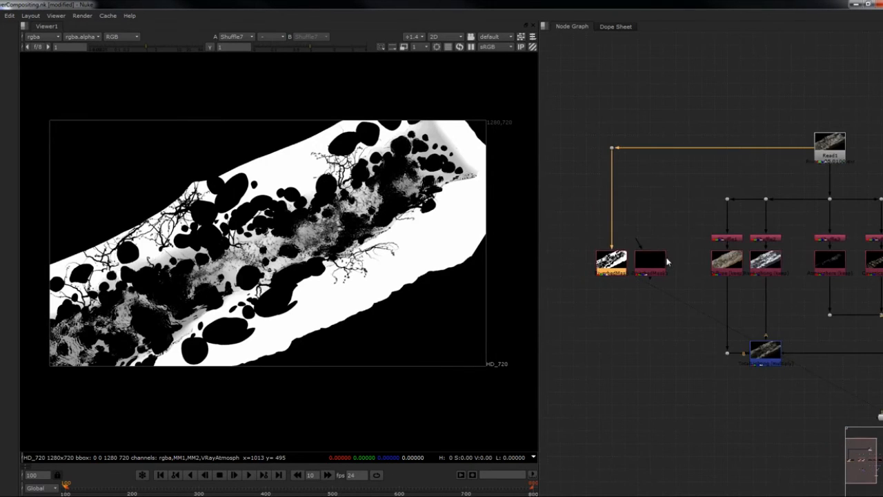
drag(638, 246, 828, 146)
ctrl+drag(740, 205, 650, 147)
scroll(665, 207, up, 3)
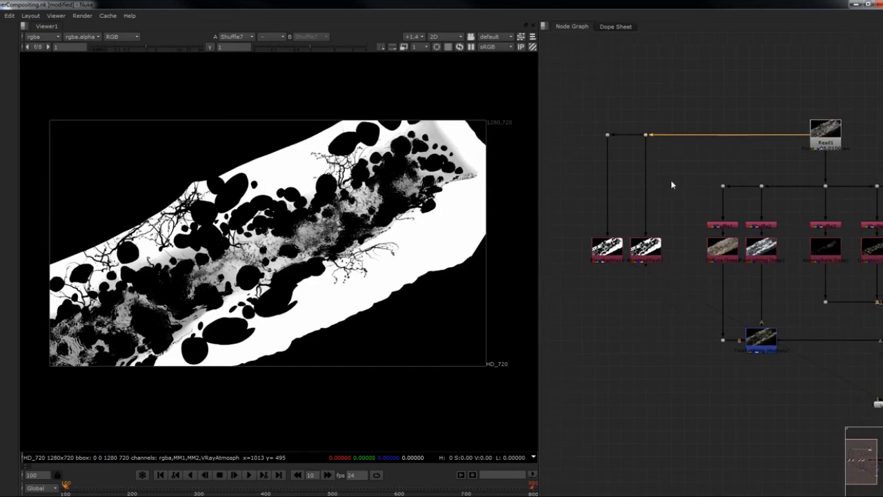
- View the RiverbedMask copy and route the blue channel of MM1 to its red, green, blue and alpha outputs
click(642, 240)
key(1)
double_click(626, 259)
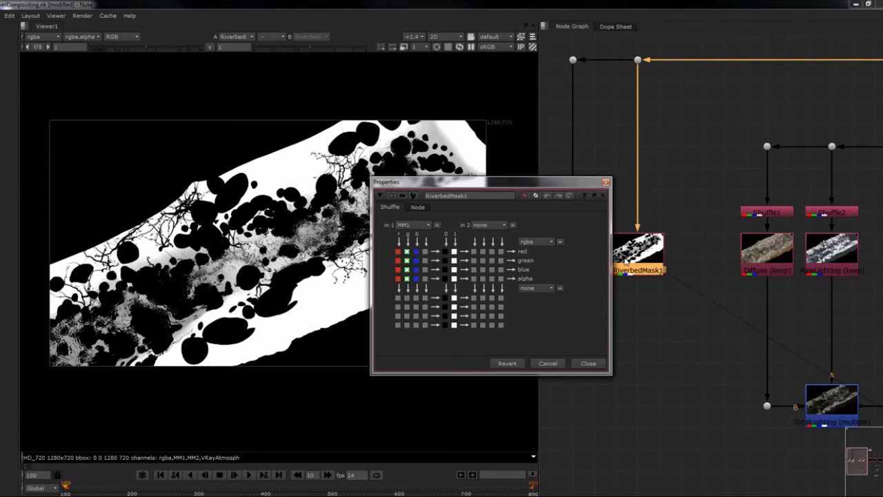
click(411, 226)
click(420, 252)
click(416, 251)
click(415, 260)
click(416, 269)
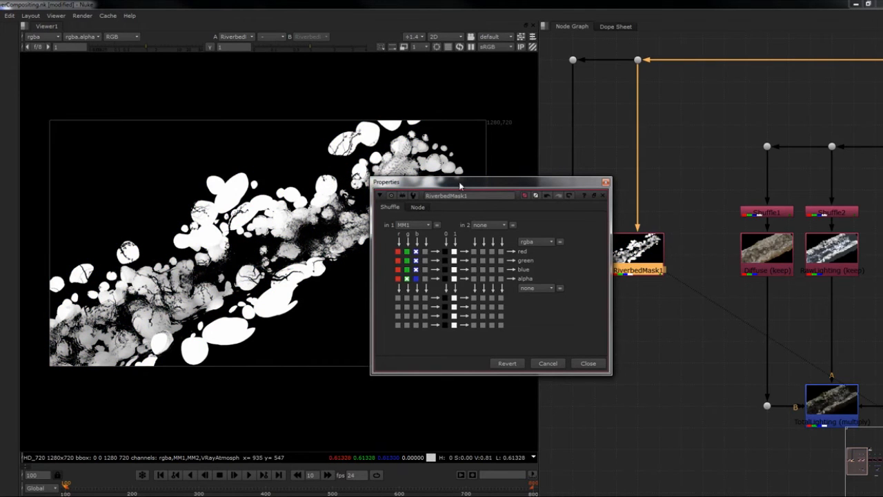
click(415, 279)
click(604, 182)
- Rename the blue-channel mask node StonesMask
middle_drag(616, 242, 630, 223)
double_click(630, 222)
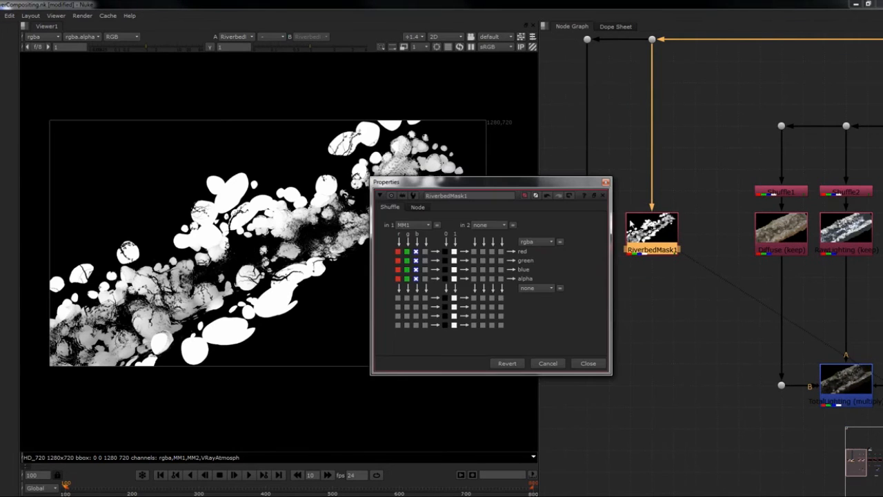
double_click(466, 196)
text(Sto)
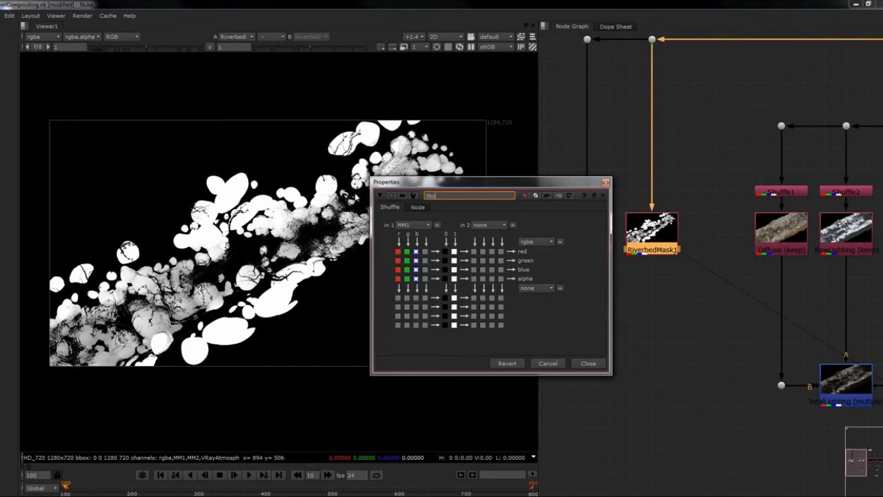
text(nesMask)
key(Return)
click(598, 365)
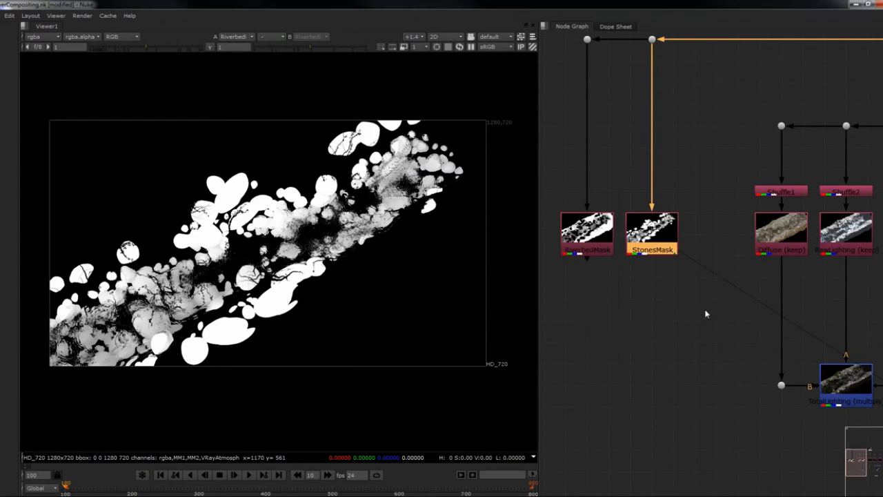
- Duplicate StonesMask into the gap before Diffuse and connect the copy to Read1 through an aligned Dot
scroll(706, 314, down, 3)
drag(588, 103, 747, 311)
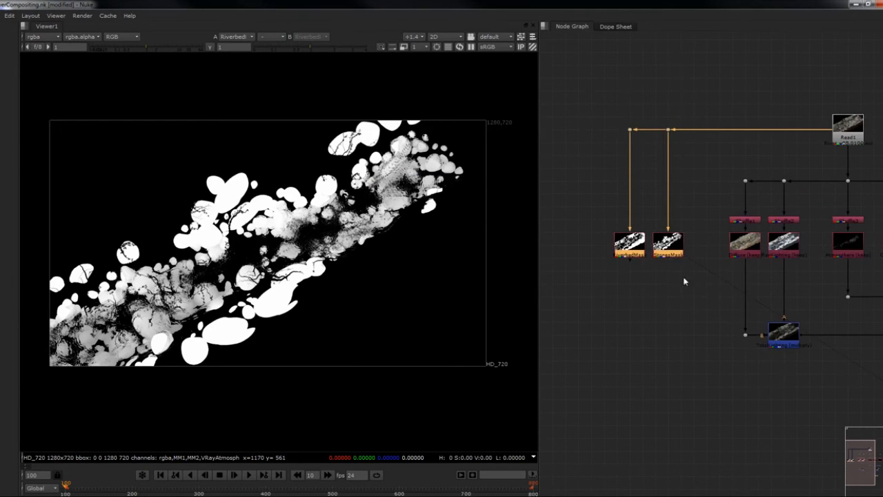
drag(680, 242, 843, 129)
click(669, 240)
key(alt+c)
ctrl+drag(770, 189, 691, 129)
middle_drag(721, 189, 697, 117)
scroll(697, 118, up, 2)
- Set the StonesMask copy to layer MM2 and route its green channel to the red, green, blue and alpha outputs
click(647, 193)
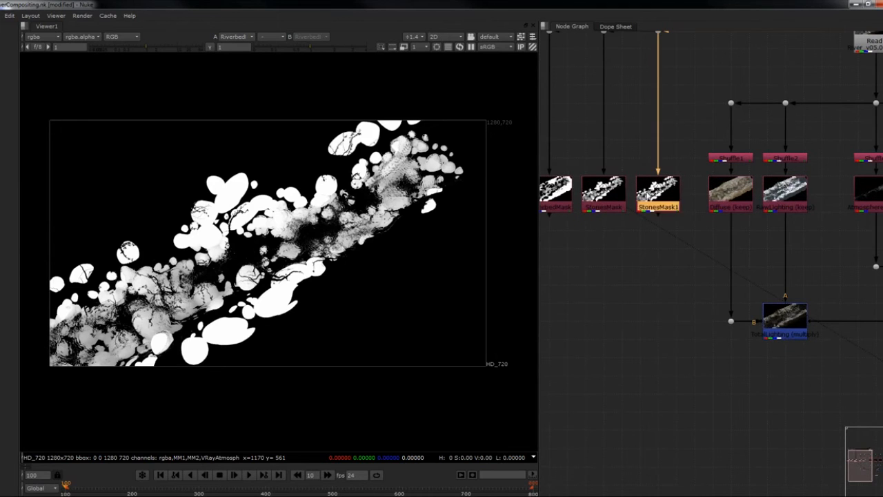
double_click(657, 189)
click(431, 168)
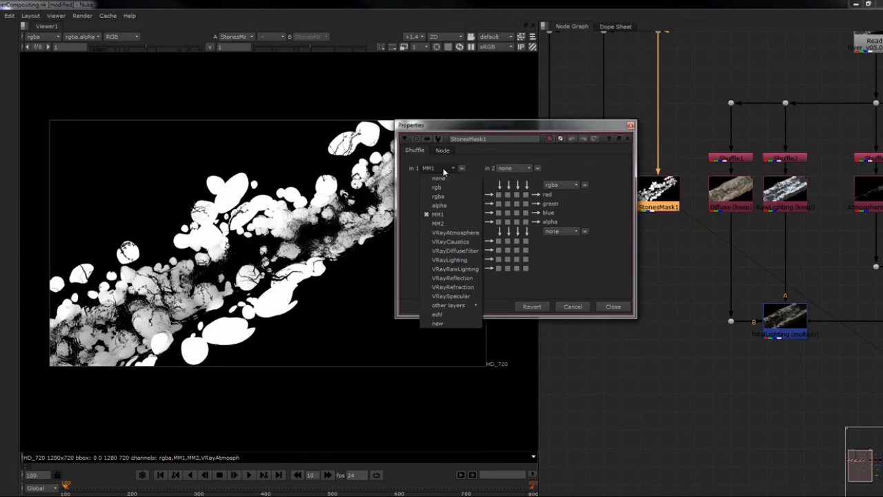
click(445, 223)
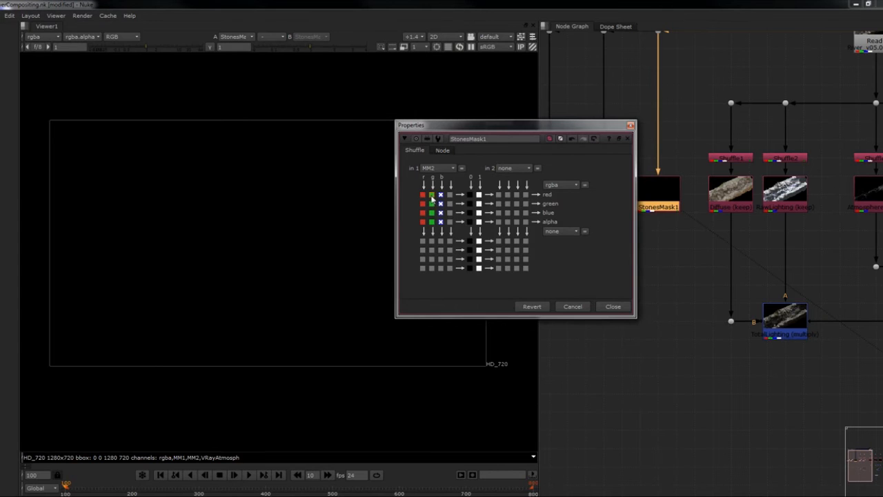
click(431, 203)
click(431, 212)
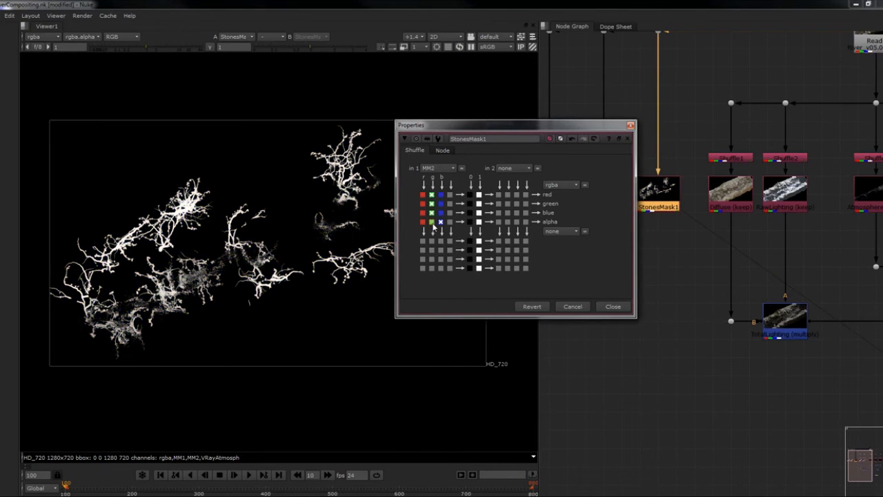
click(630, 125)
- Rename the MM2 mask node RootsMask
middle_drag(658, 207, 660, 199)
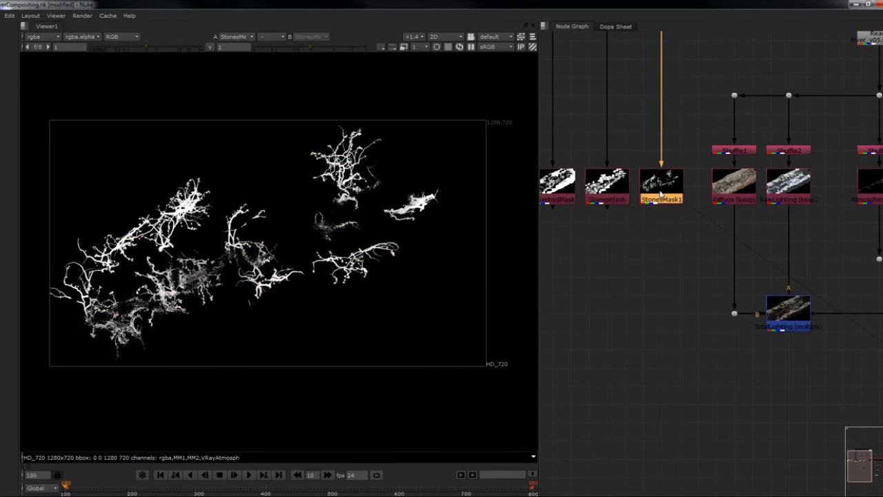
double_click(660, 195)
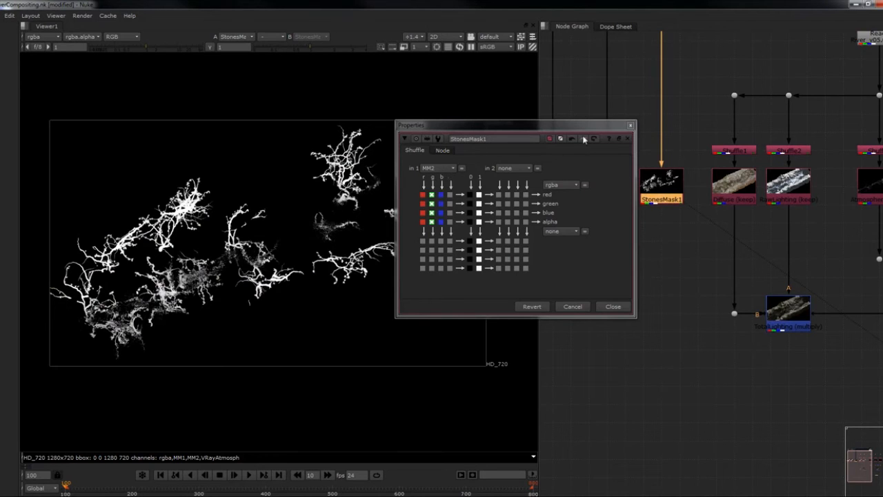
double_click(493, 138)
text(Roo)
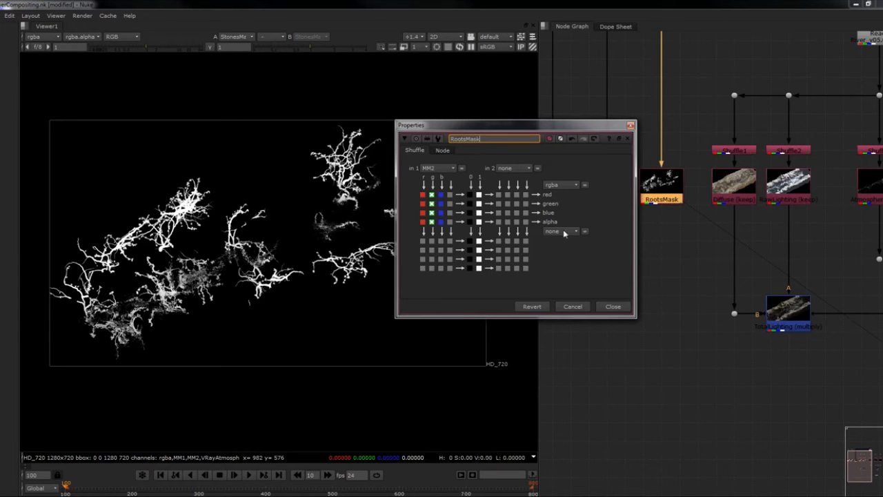
click(613, 306)
- Look over the mask and Diffuse branches and show the over Merge's result in the Viewer
scroll(682, 262, down, 1)
middle_drag(674, 262, 655, 244)
scroll(703, 198, up, 1)
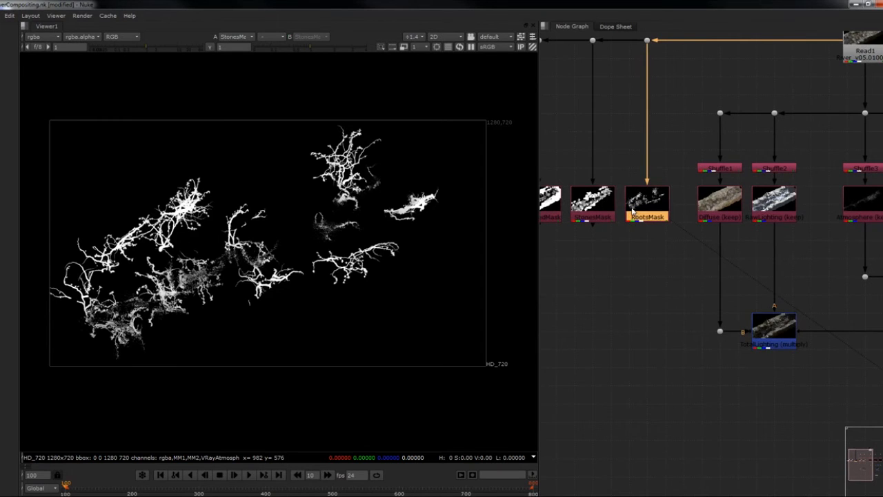
scroll(609, 236, down, 2)
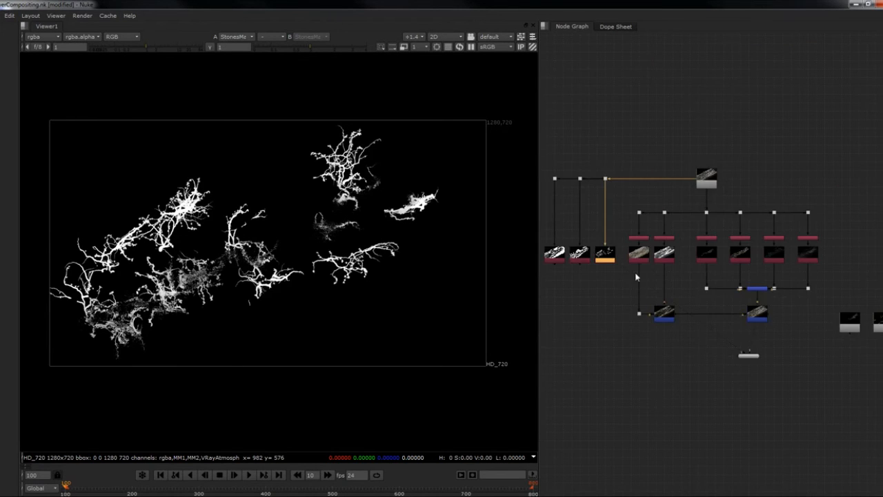
scroll(631, 263, up, 3)
middle_drag(631, 263, 737, 260)
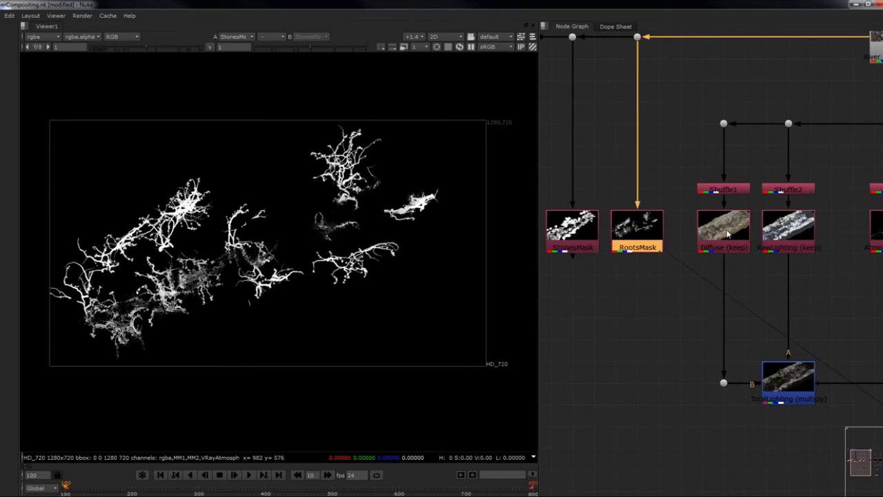
click(727, 235)
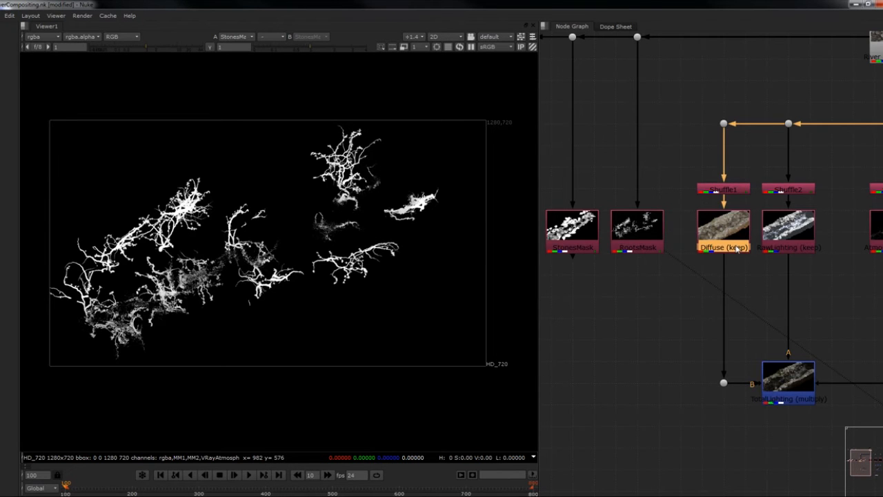
middle_drag(779, 293, 705, 247)
scroll(705, 246, down, 2)
middle_drag(856, 344, 788, 302)
click(812, 272)
key(1)
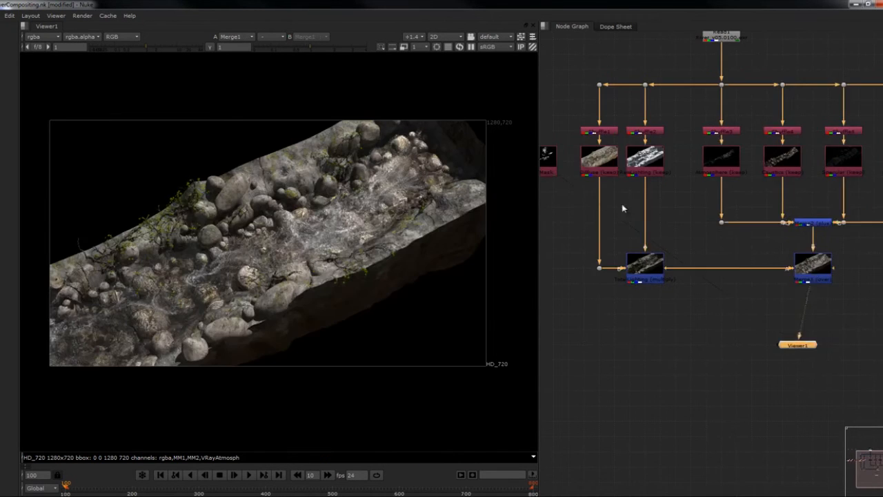
- Add a Grade below the Diffuse node and connect its mask input to StonesMask
scroll(589, 178, up, 2)
middle_drag(589, 178, 653, 202)
click(658, 178)
middle_drag(723, 249, 741, 252)
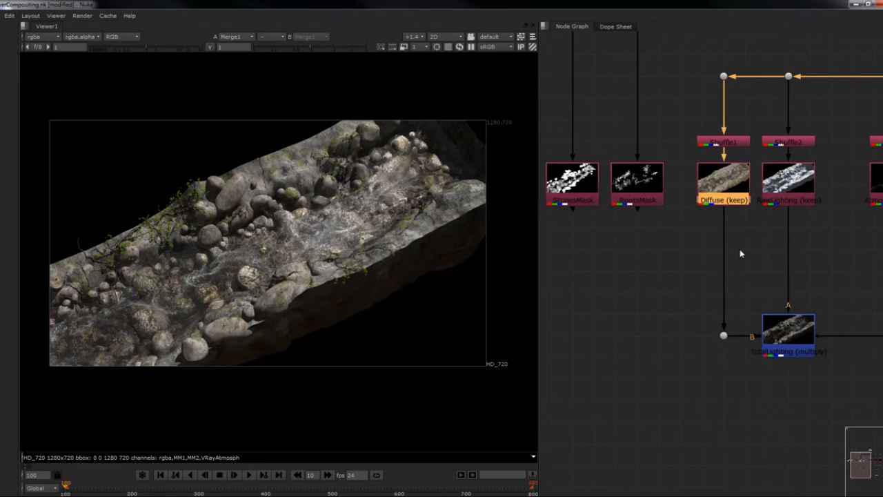
key(n)
click(734, 234)
click(721, 183)
key(g)
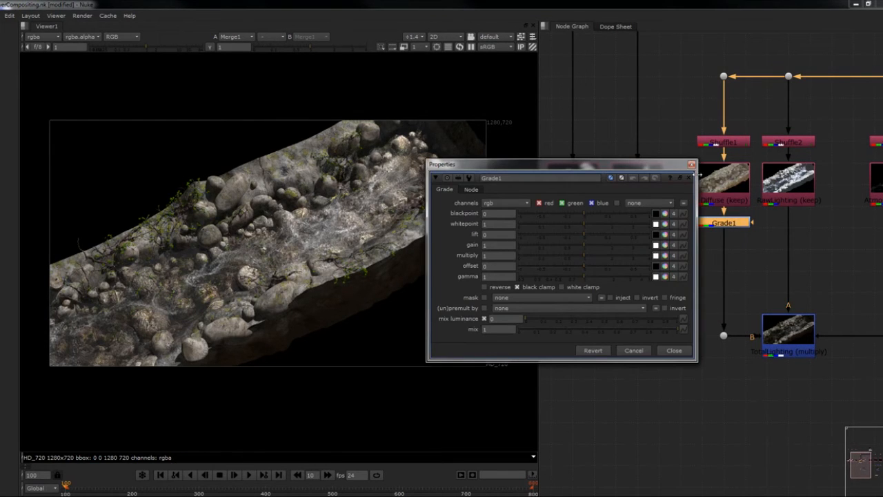
middle_drag(726, 233, 732, 233)
drag(678, 164, 688, 269)
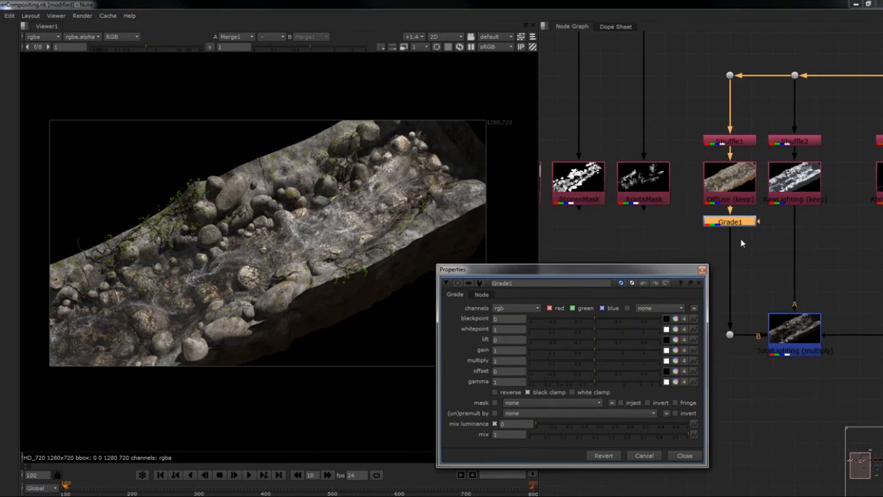
drag(757, 223, 781, 220)
drag(716, 258, 588, 200)
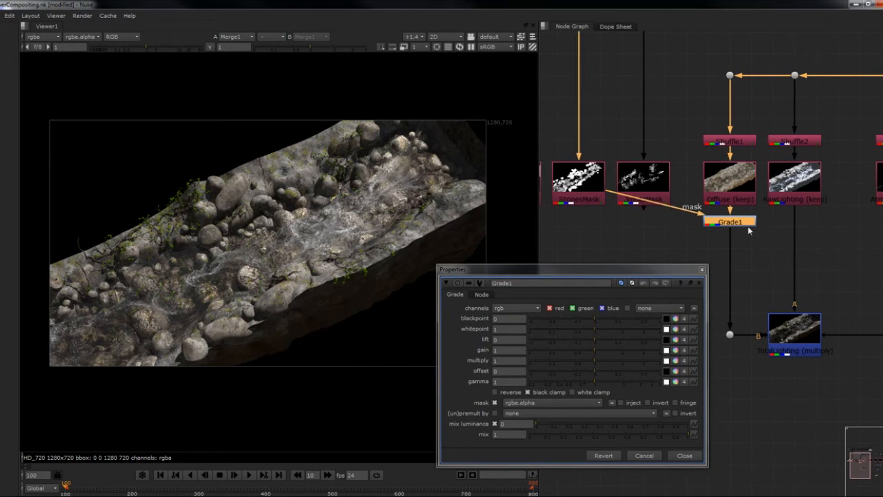
drag(602, 270, 600, 258)
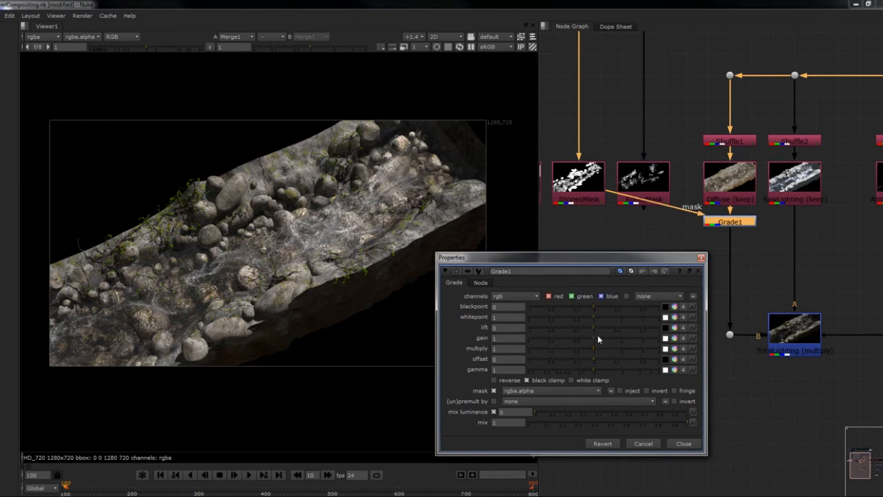
- Try tinting the stones orange-red through Grade1's separate gain channels, starting from a gain of 2.5, and delete the Grade
drag(598, 335, 632, 339)
click(683, 338)
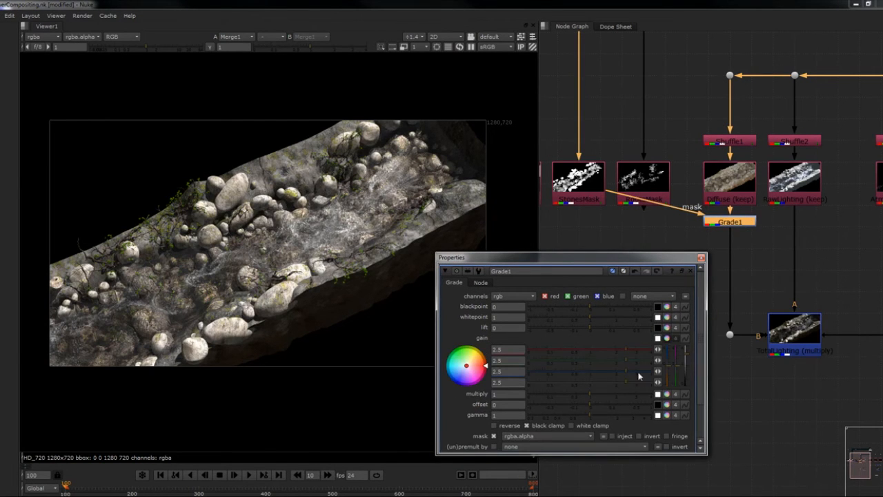
drag(627, 352, 550, 371)
click(700, 258)
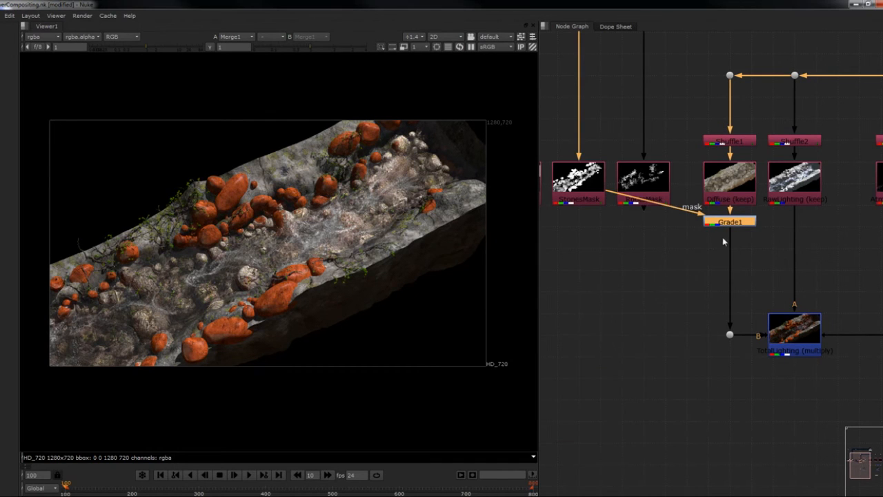
drag(733, 226, 734, 254)
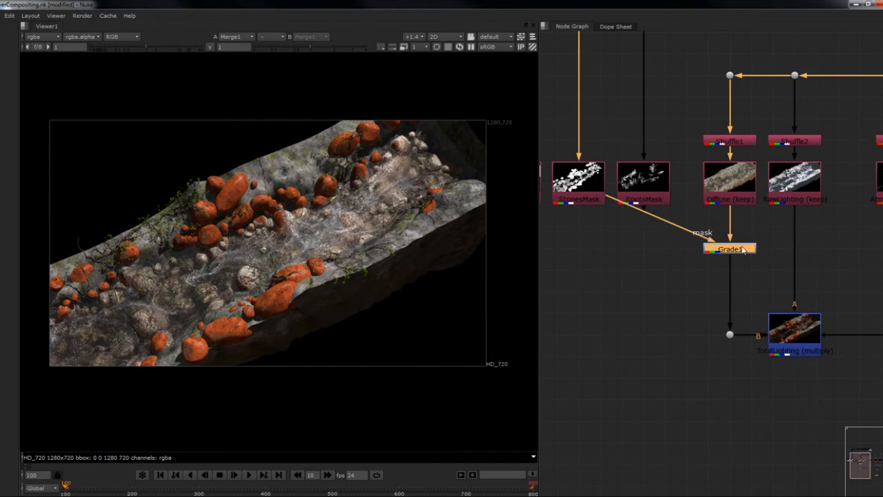
key(Delete)
- Add a fresh Grade below Diffuse, mask it with StonesMask through an aligned Dot, and set its gain to 1.86
key(g)
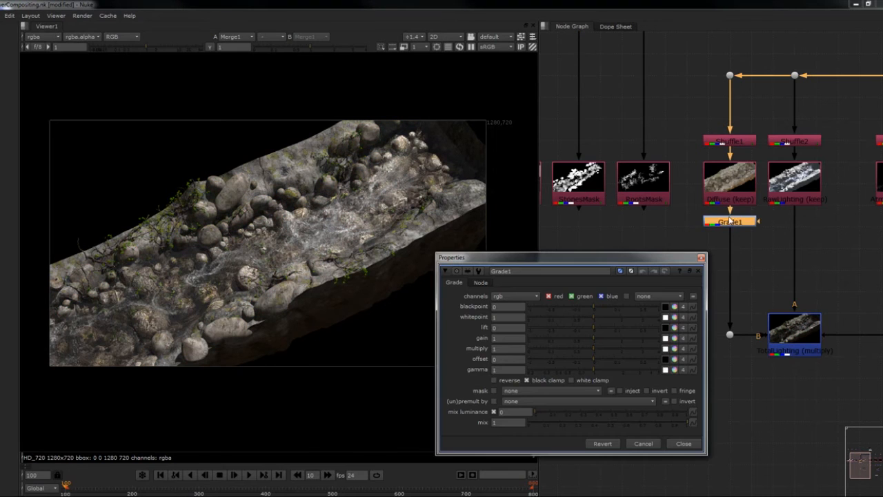
drag(736, 227, 576, 192)
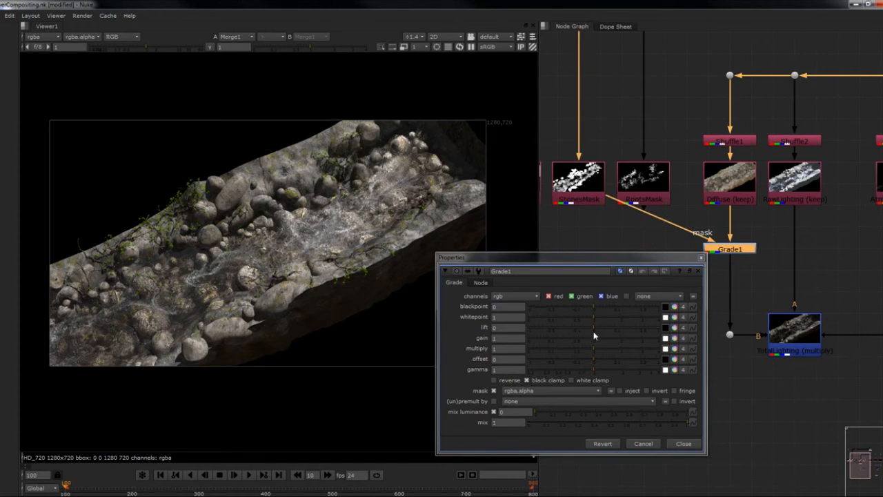
ctrl+drag(661, 225, 577, 251)
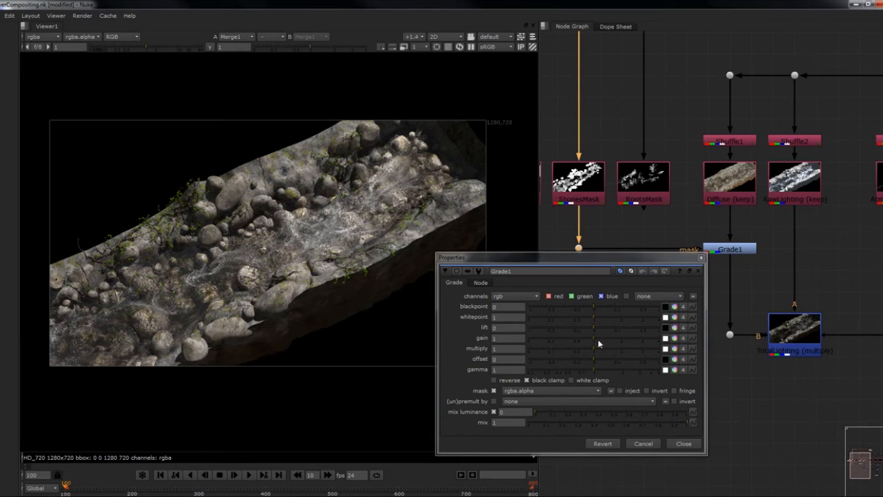
drag(595, 335, 617, 337)
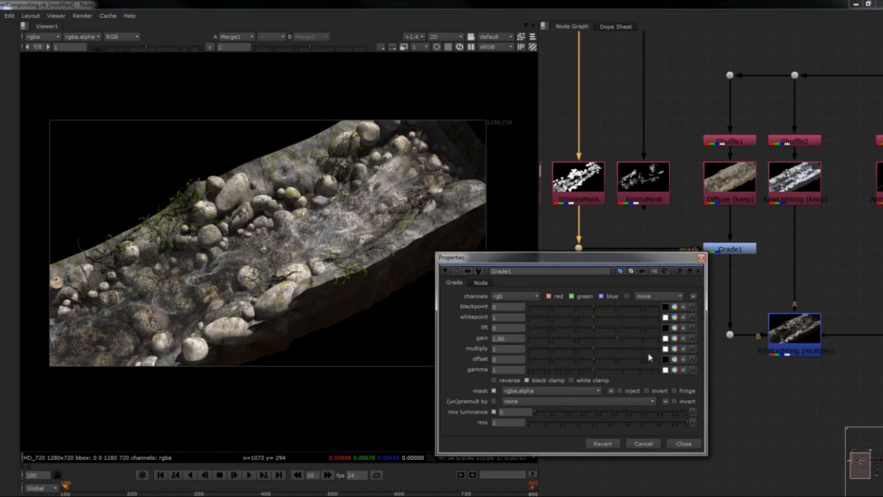
click(701, 258)
- Add a Sharpen after Grade1 and connect its mask input to StonesMask through an aligned Dot
click(722, 252)
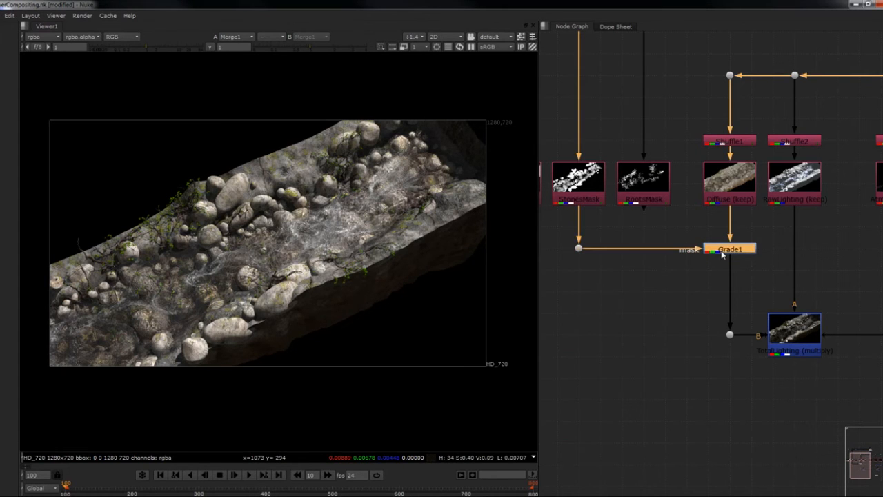
key(Tab)
text(sharp)
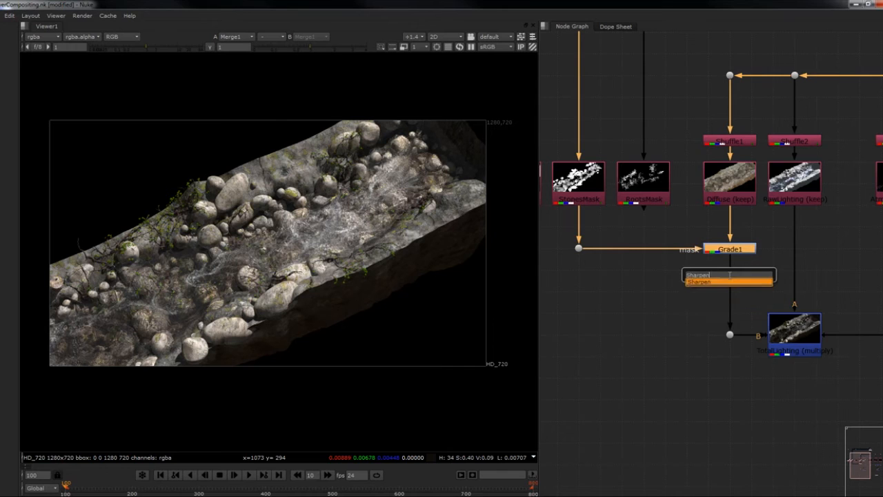
key(Return)
click(697, 229)
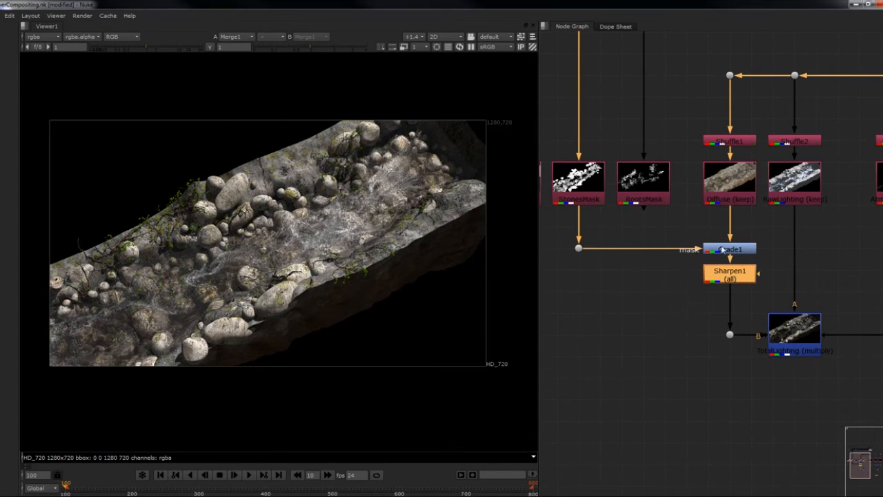
drag(759, 276, 576, 179)
drag(635, 243, 581, 270)
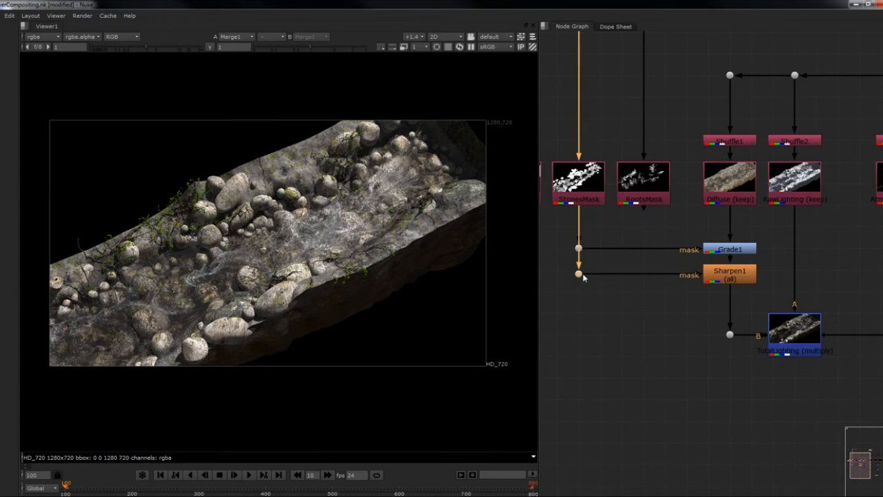
- Set Sharpen1's size to 2
double_click(729, 274)
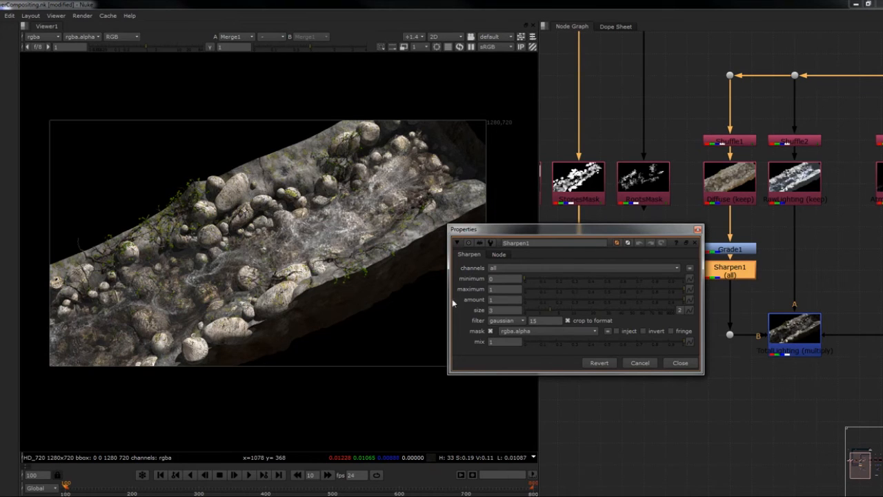
drag(502, 311, 487, 311)
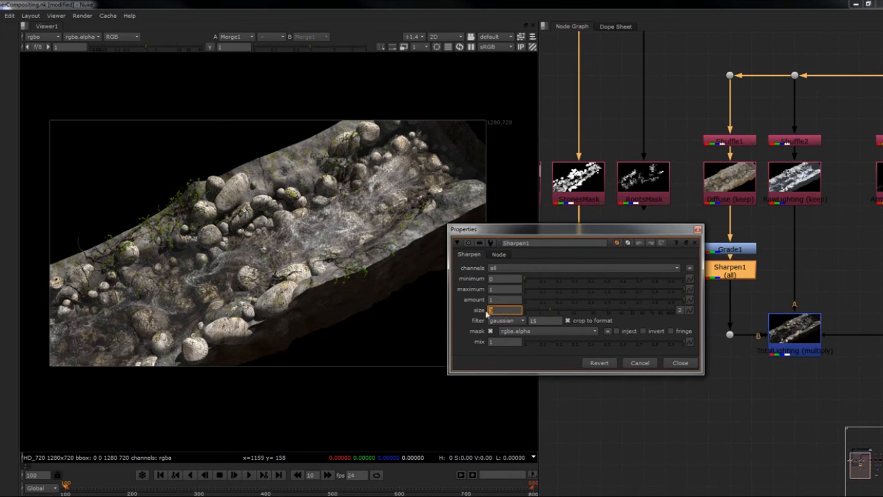
text(2)
key(Return)
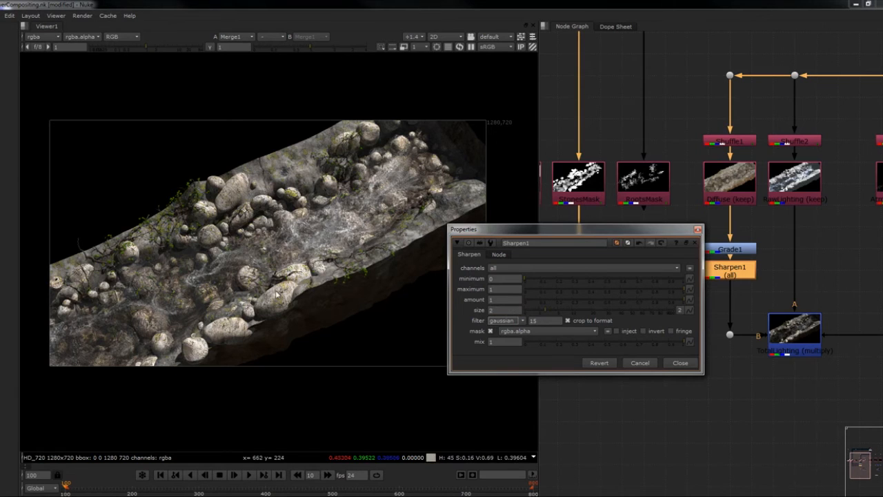
click(698, 229)
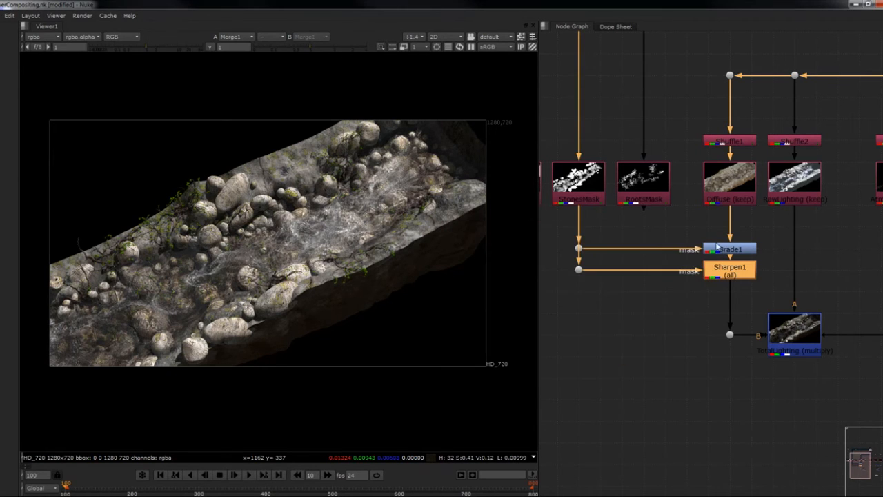
- Duplicate Grade1 and Sharpen1, place the copies beside the Diffuse branch, and lower TotalLighting with its Dot to make room
scroll(721, 267, down, 3)
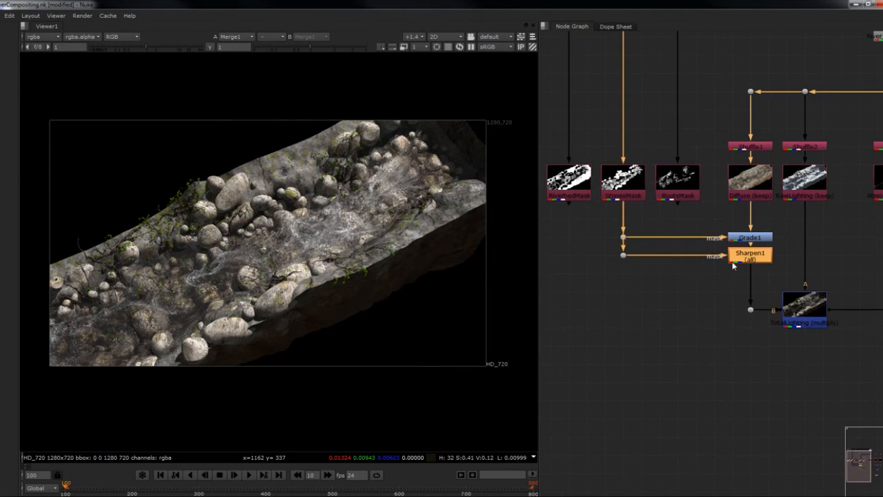
middle_drag(669, 251, 659, 237)
scroll(733, 234, up, 2)
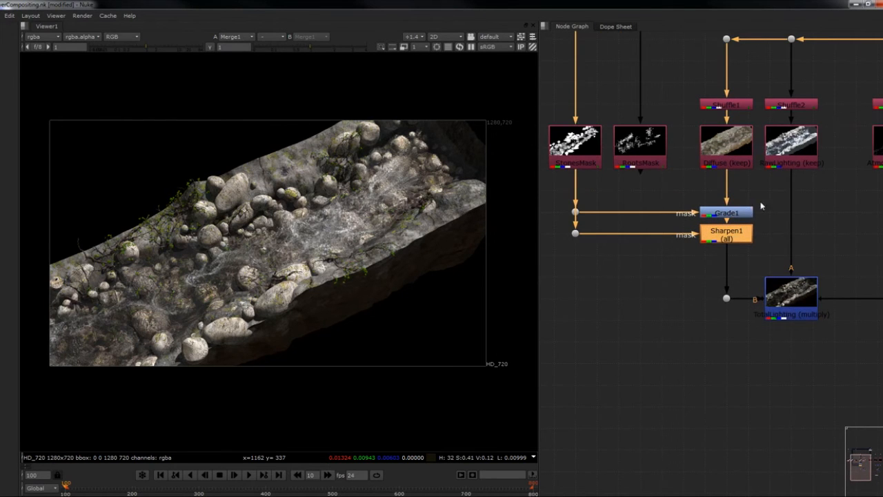
drag(771, 193, 686, 251)
key(alt+c)
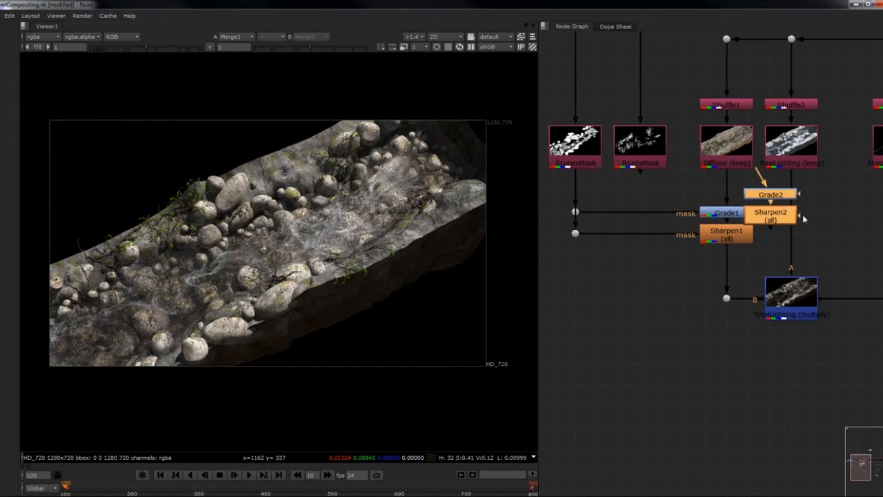
drag(793, 215, 726, 343)
drag(797, 303, 800, 341)
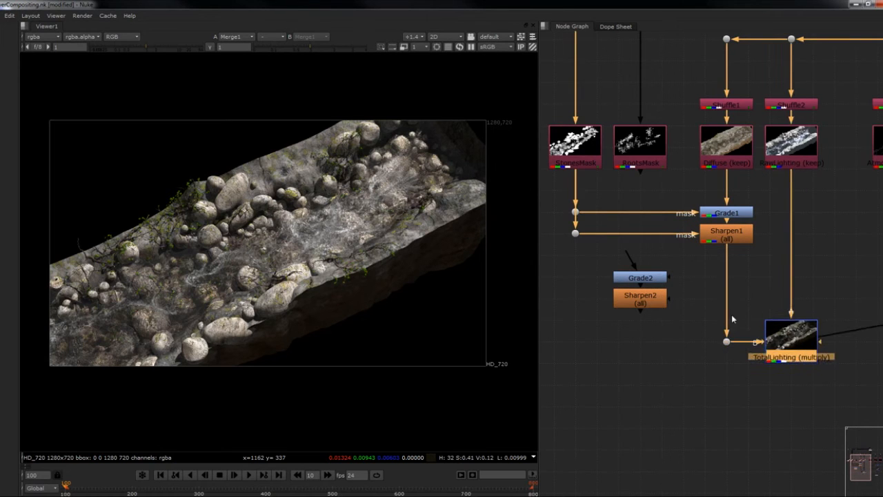
- Insert the copied Grade2 and Sharpen2 between Sharpen1 and the Dot feeding TotalLighting's B input
drag(588, 254, 674, 310)
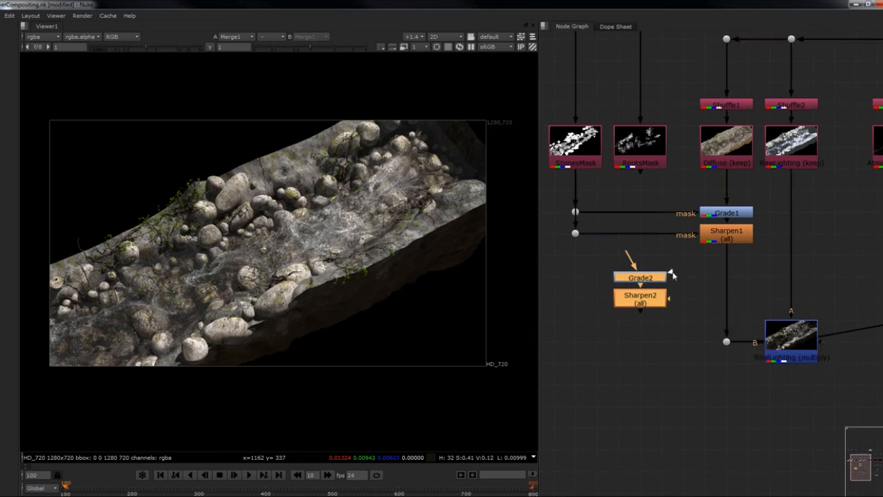
drag(726, 336, 672, 284)
drag(677, 329, 588, 252)
drag(645, 286, 731, 287)
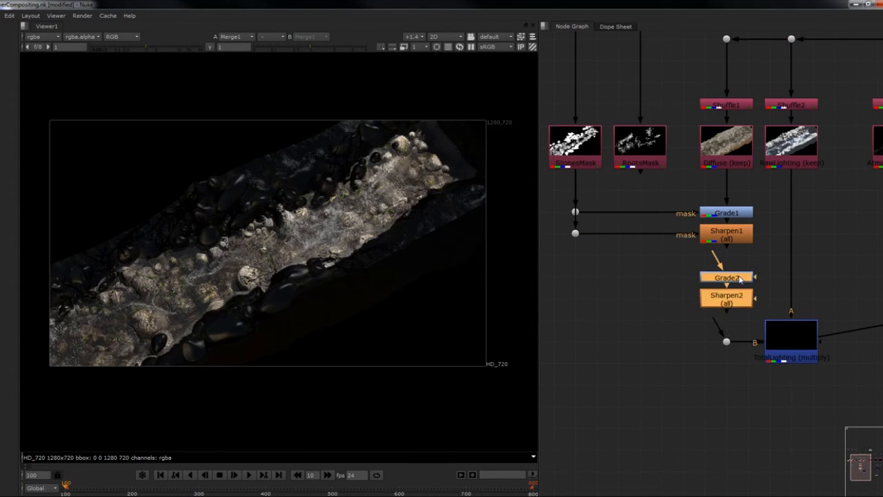
drag(715, 257, 726, 235)
drag(715, 318, 749, 304)
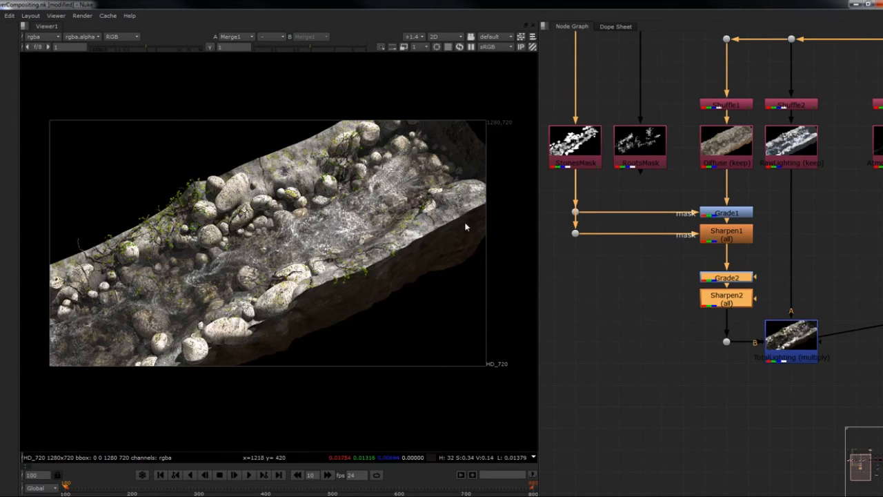
- Connect the mask inputs of Grade2 and Sharpen2 to RiverbedMask through aligned Dots
middle_drag(655, 294, 678, 286)
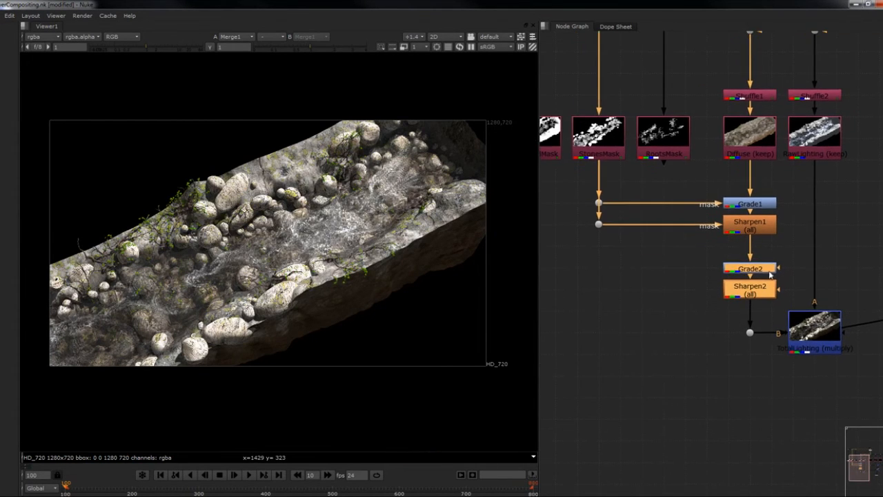
drag(778, 270, 688, 141)
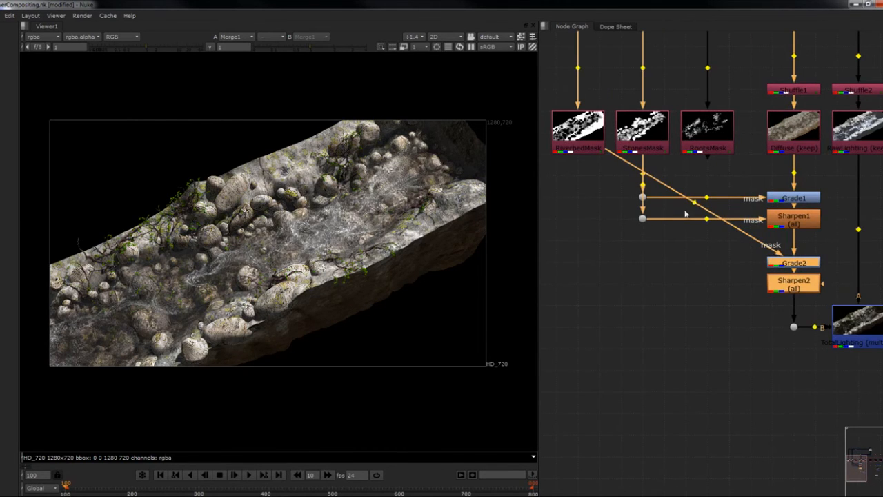
ctrl+drag(696, 205, 577, 261)
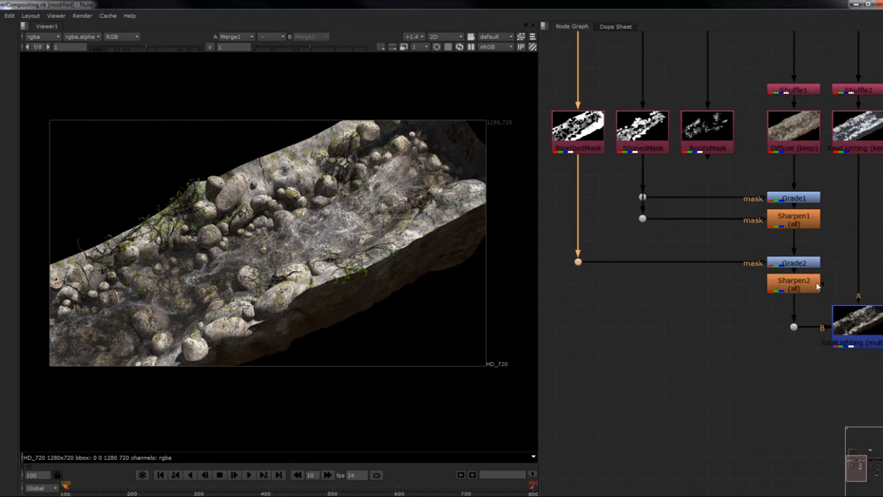
drag(818, 286, 578, 127)
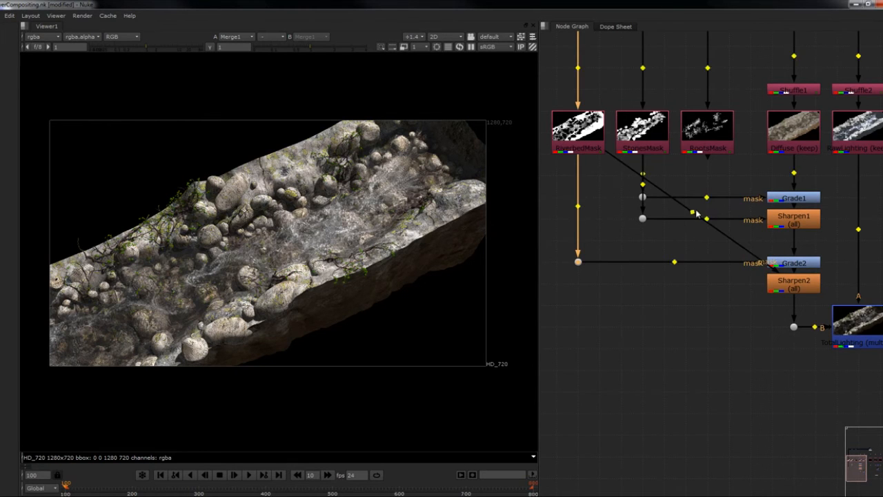
ctrl+drag(692, 213, 578, 283)
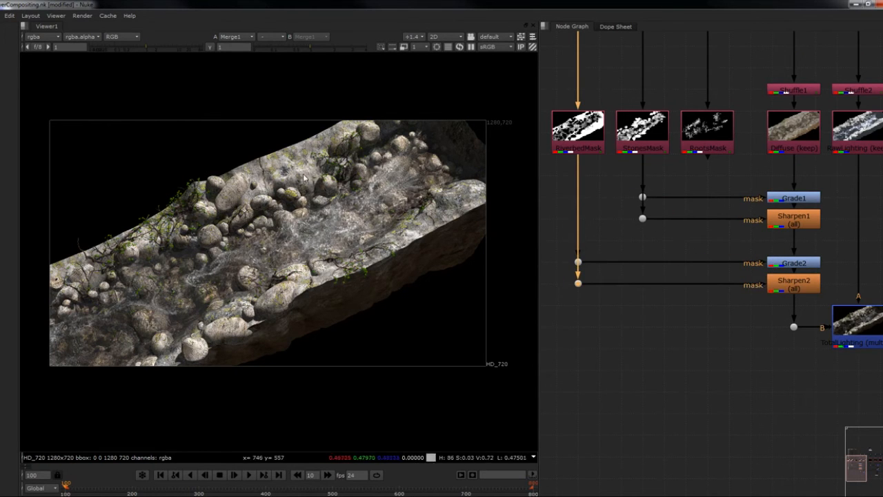
- Disable Grade1, Sharpen1, Grade2 and Sharpen2, and re-enable them one by one to compare their effect on the river
middle_drag(703, 273, 691, 274)
drag(847, 201, 747, 304)
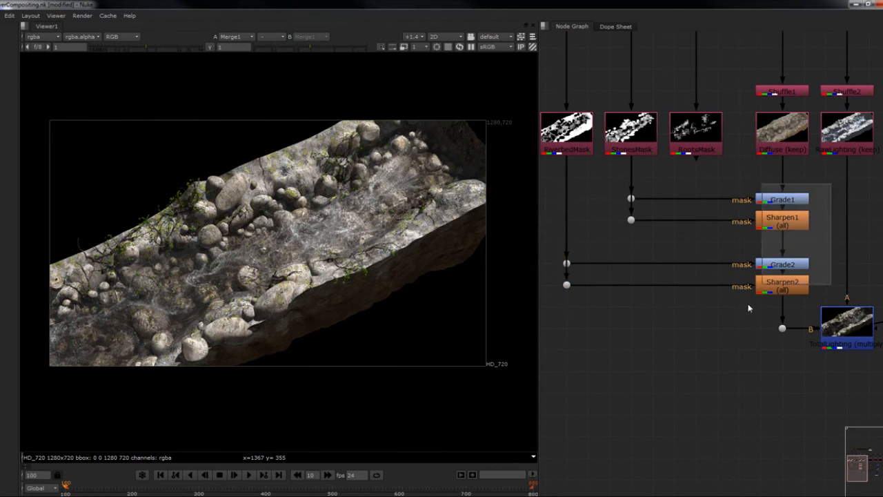
key(d)
click(794, 200)
key(d)
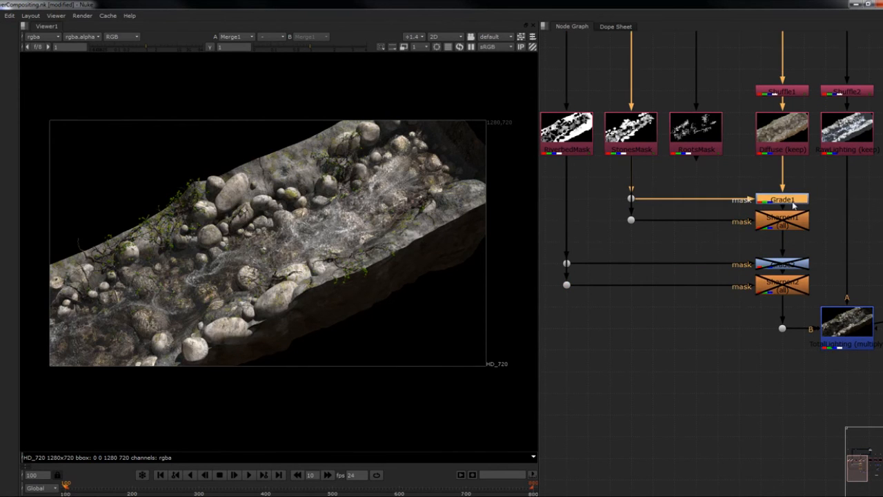
click(785, 222)
key(d)
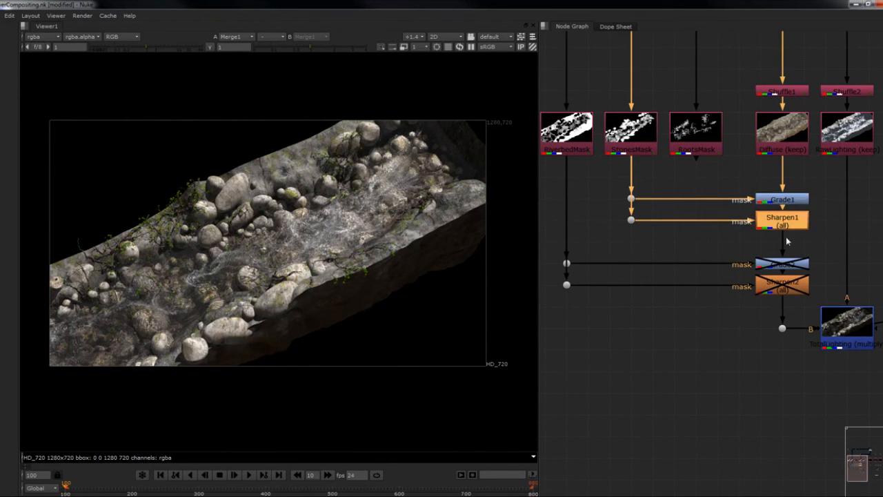
click(788, 266)
key(d)
click(797, 284)
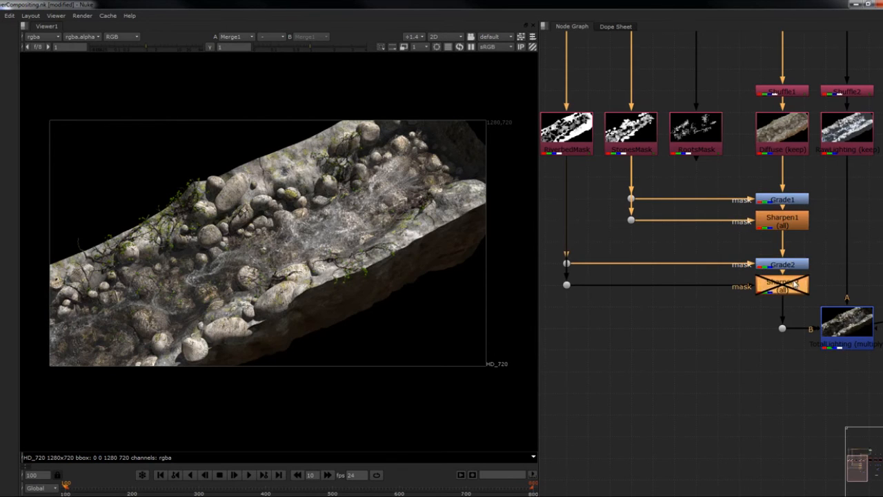
key(d)
middle_drag(798, 263, 783, 275)
scroll(380, 260, up, 2)
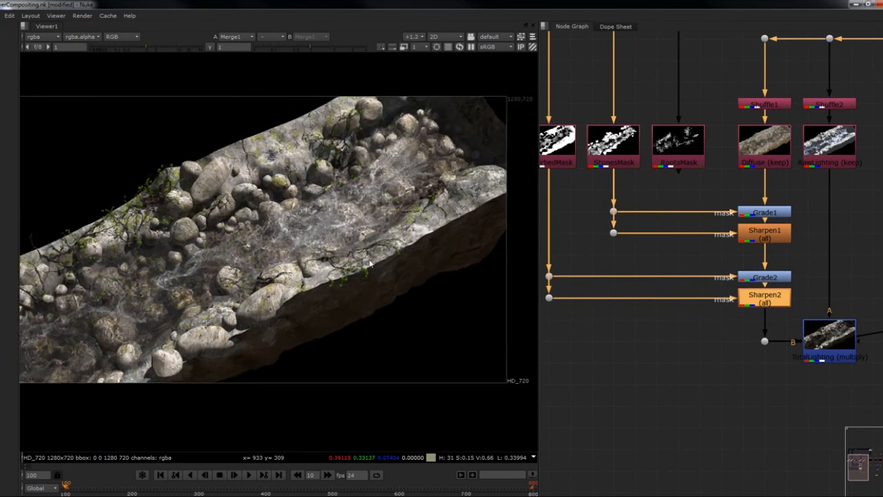
middle_drag(380, 260, 382, 269)
- Insert a ColorCorrect node between Diffuse and Grade1 and connect its mask input to RootsMask through a Dot
middle_drag(807, 231, 806, 244)
click(771, 171)
key(c)
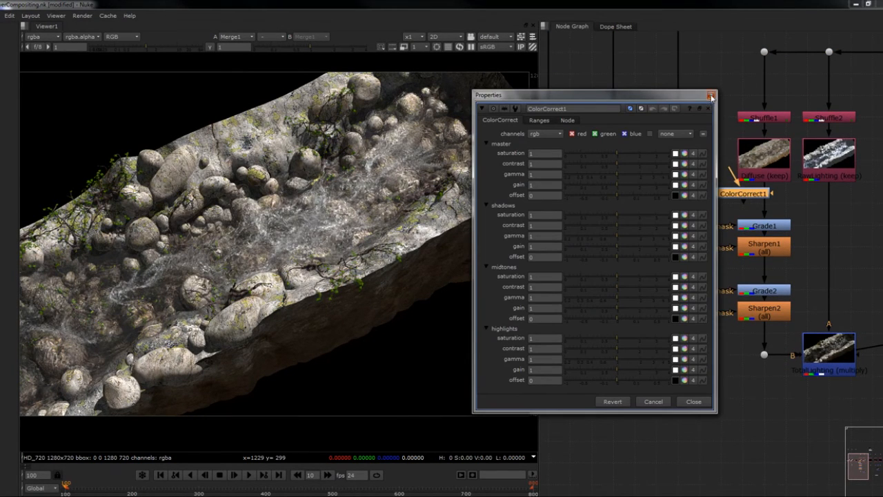
click(711, 95)
drag(751, 195, 716, 204)
click(751, 201)
drag(717, 204, 763, 168)
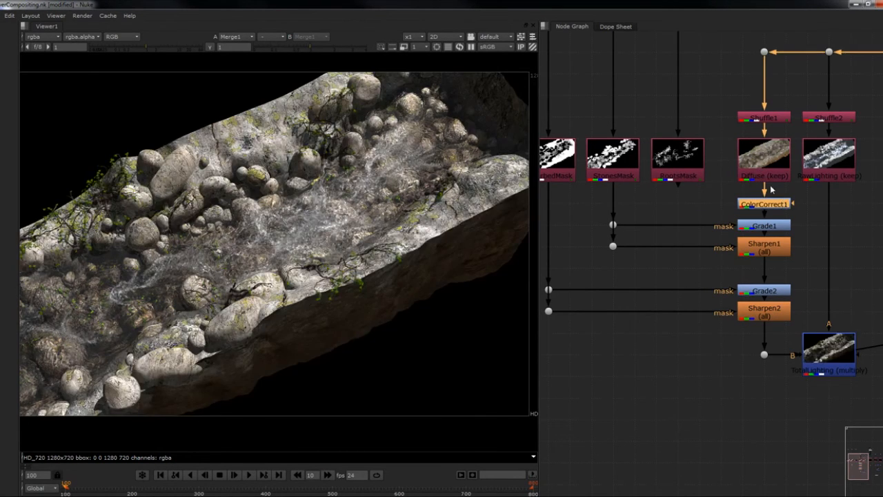
drag(786, 201, 671, 200)
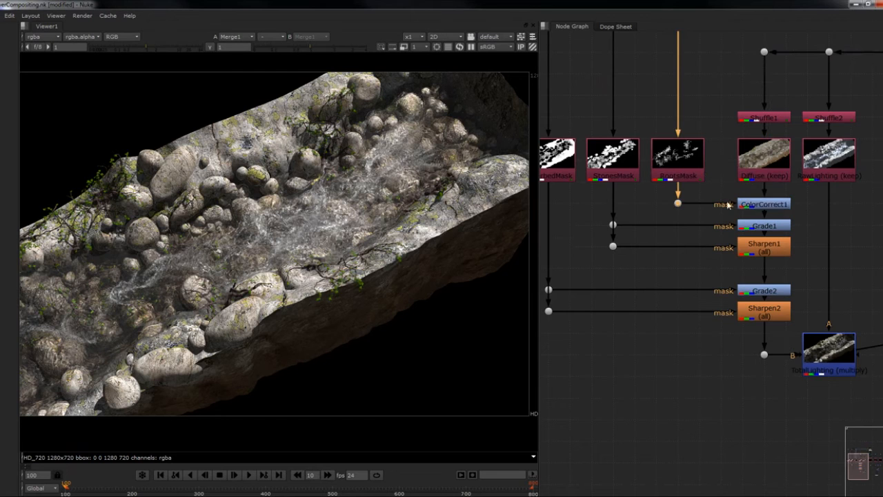
- Open ColorCorrect1's properties and raise its master saturation to 2.25
double_click(764, 205)
drag(621, 121, 684, 142)
drag(687, 190, 709, 189)
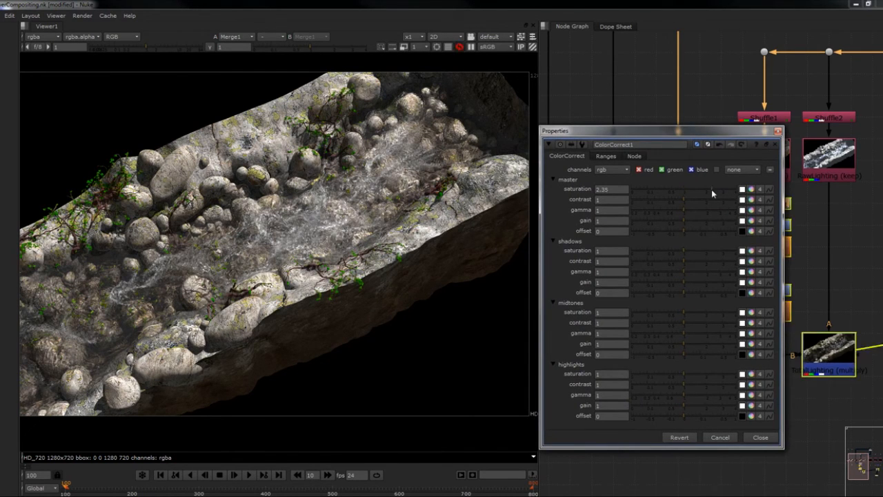
middle_drag(800, 204, 839, 193)
scroll(839, 194, down, 1)
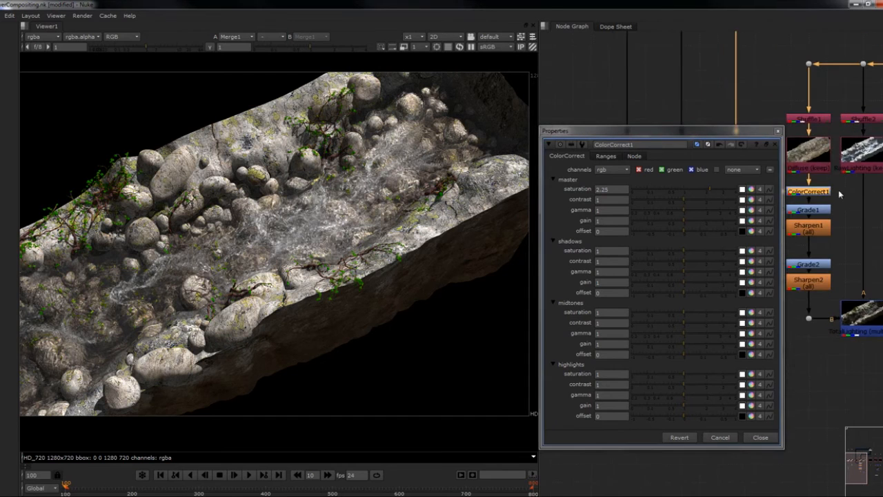
- Readjust ColorCorrect1's master saturation to 1.9, viewing the Diffuse output and the ColorCorrect1 output up close for comparison
click(817, 157)
key(1)
scroll(372, 268, up, 2)
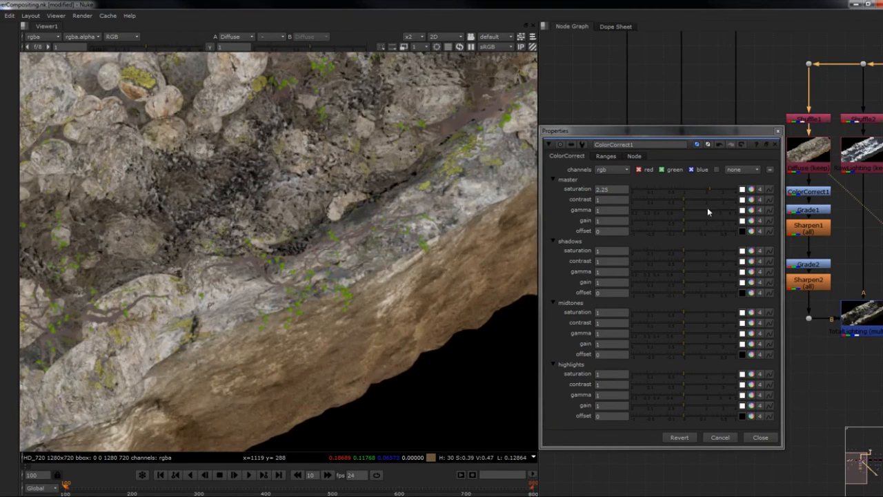
drag(707, 191, 689, 196)
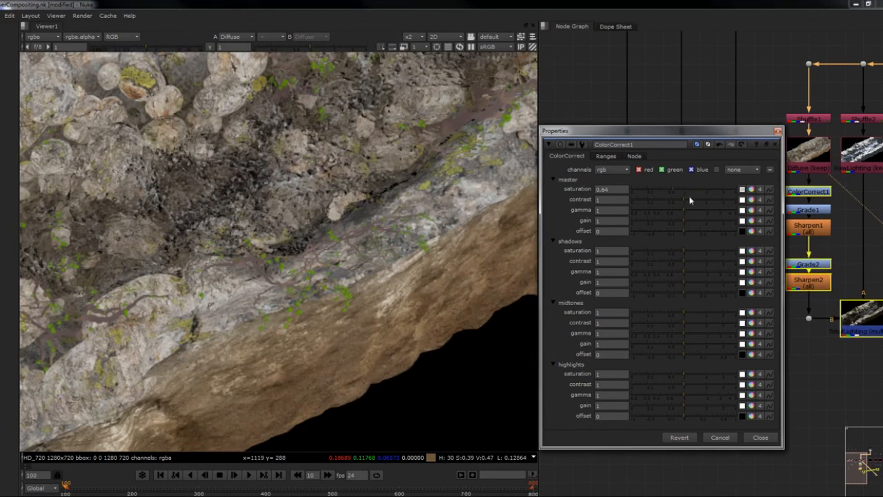
click(813, 180)
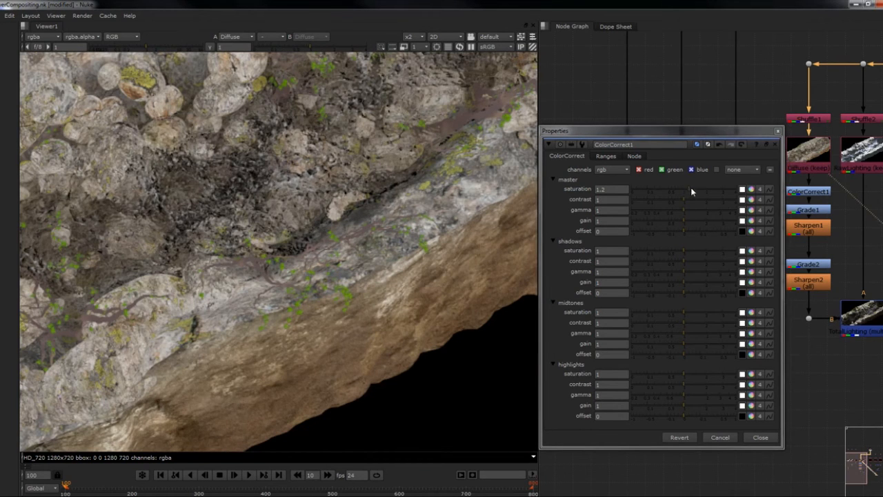
mouse_move(691, 187)
mouse_down()
mouse_move(713, 192)
mouse_move(682, 200)
mouse_up()
click(689, 200)
mouse_move(714, 189)
mouse_down()
mouse_move(690, 189)
mouse_move(717, 193)
mouse_move(693, 193)
mouse_move(703, 193)
mouse_up()
click(814, 191)
key(1)
- Restore ColorCorrect1's master contrast to 1 and close its properties
click(682, 198)
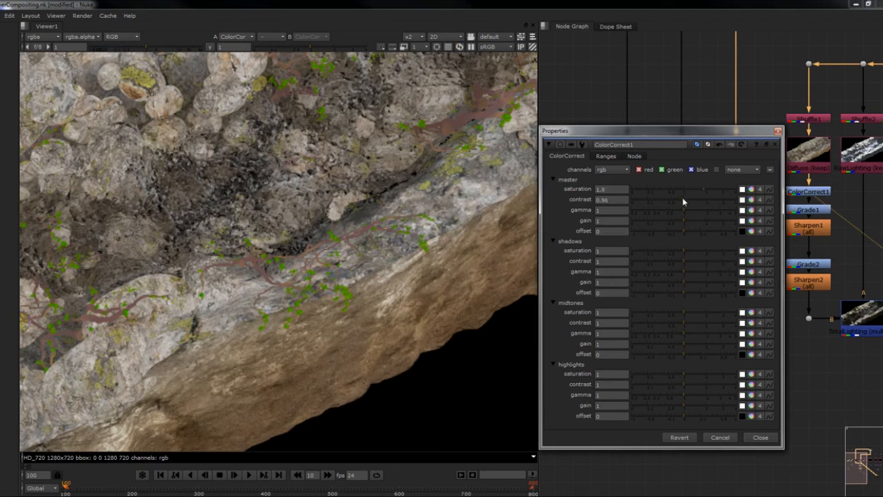
double_click(618, 202)
text(1)
key(Tab)
click(778, 131)
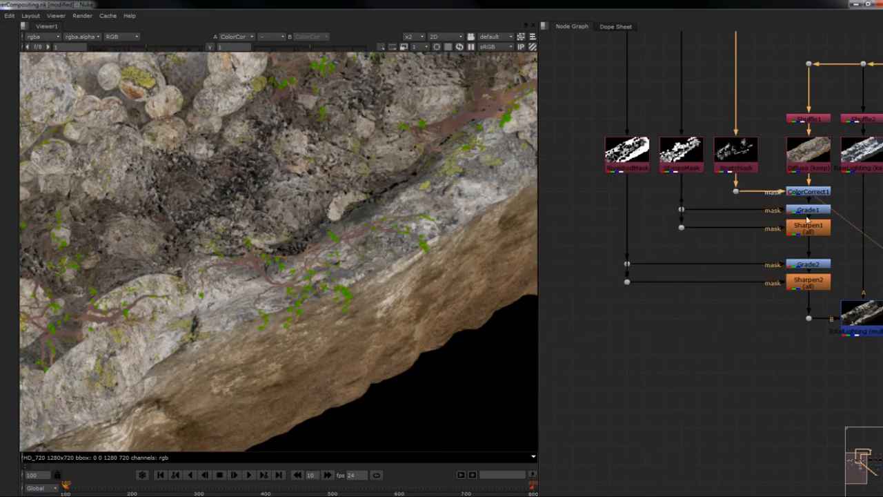
- Display Merge1's output in the viewer and examine the whole river composite
scroll(789, 223, down, 5)
click(862, 225)
key(1)
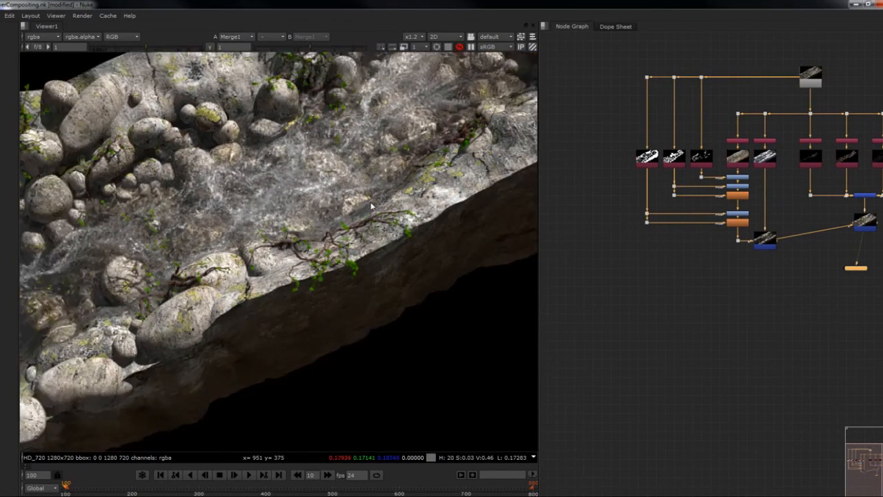
scroll(371, 206, down, 3)
middle_drag(371, 206, 402, 214)
scroll(759, 209, up, 5)
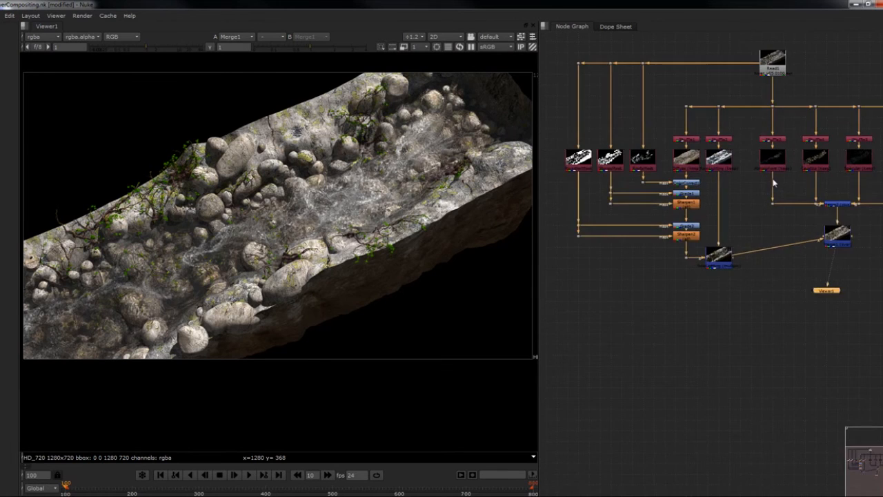
- Add a Grade node below Atmosphere and set its gain to 1.82
scroll(759, 208, up, 2)
click(743, 193)
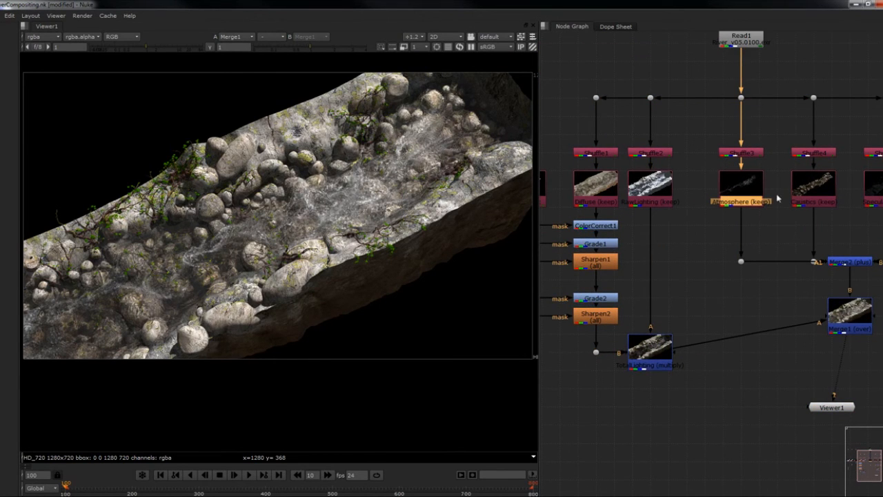
key(g)
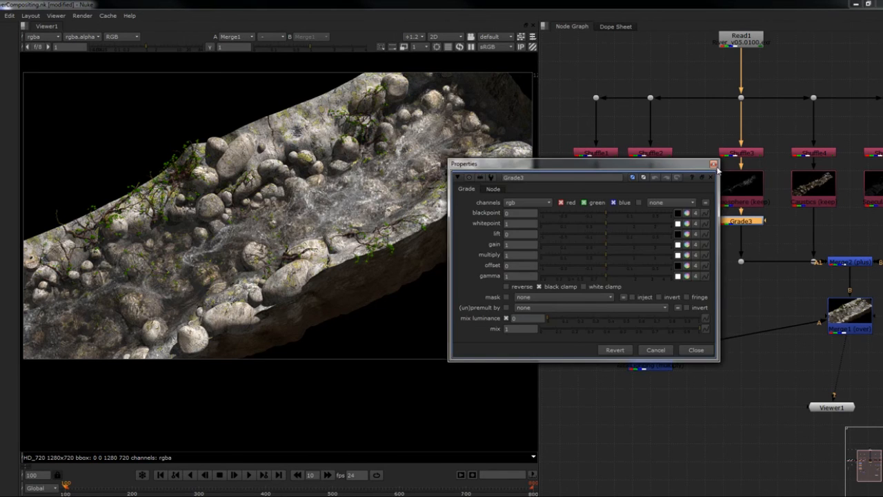
click(713, 165)
drag(738, 226, 738, 229)
double_click(740, 227)
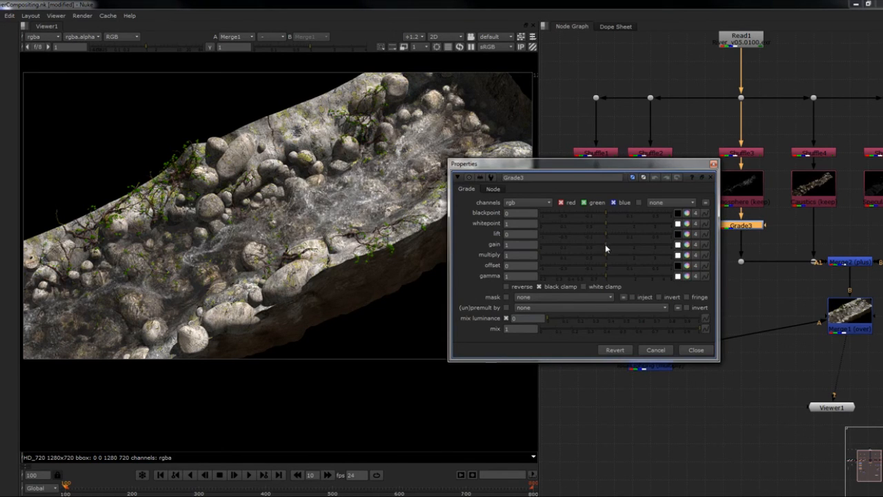
drag(605, 248, 631, 258)
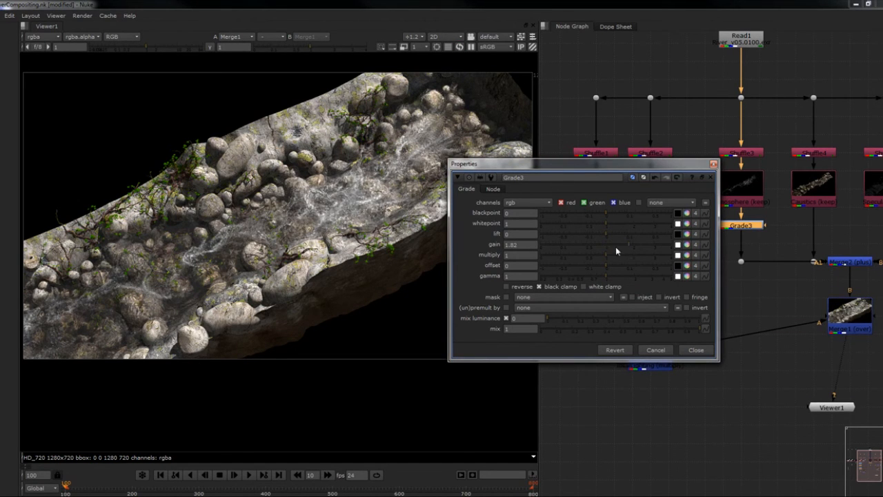
click(713, 164)
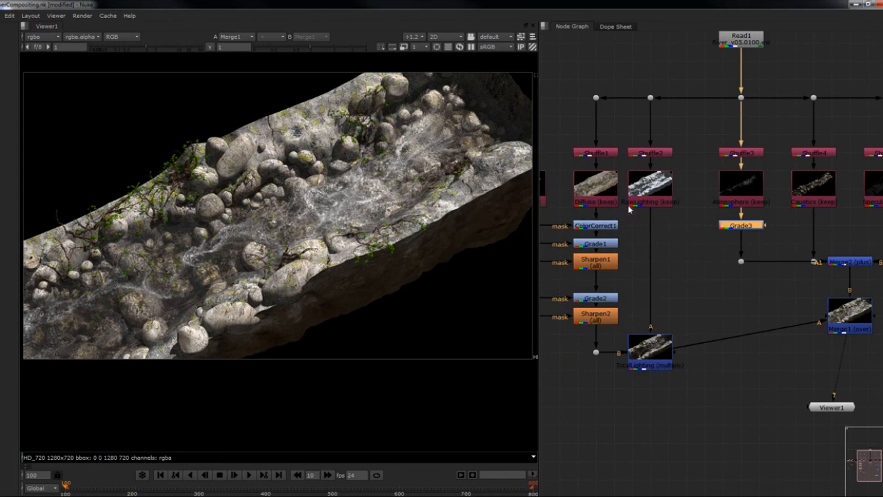
- Add a Grade node below Specular and set its gain to 1.9
middle_drag(780, 237, 710, 251)
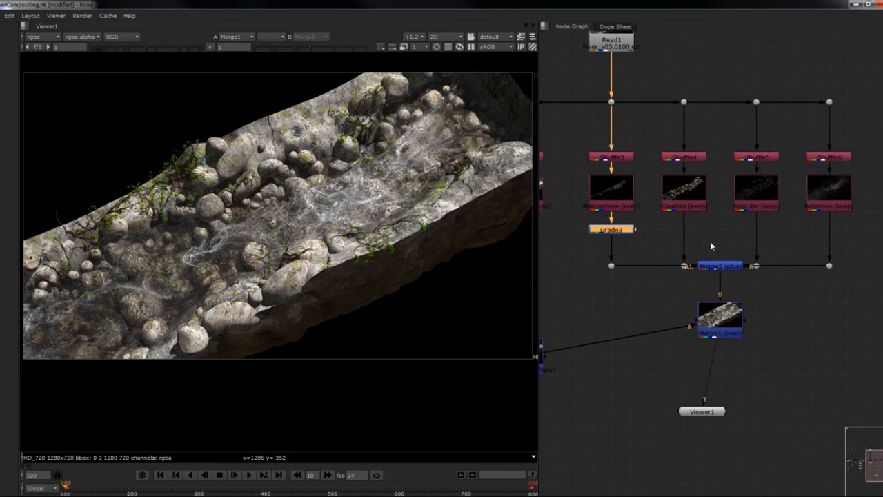
click(752, 202)
key(g)
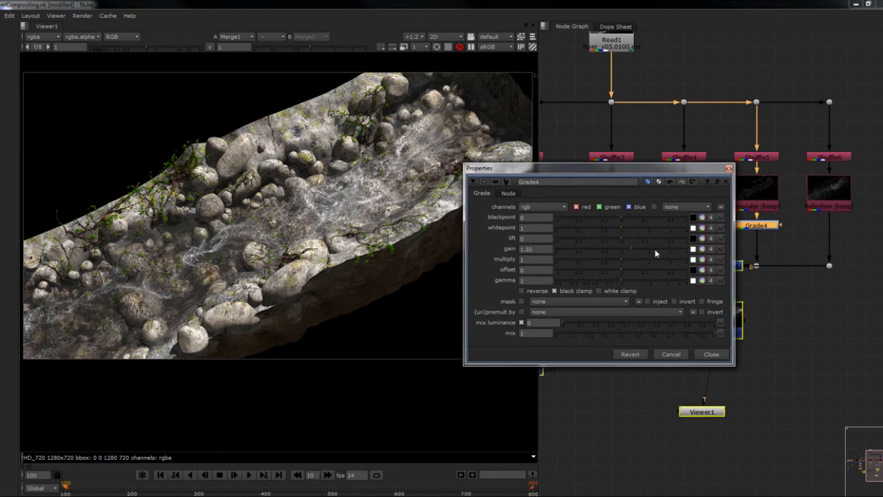
drag(623, 252, 647, 256)
click(728, 168)
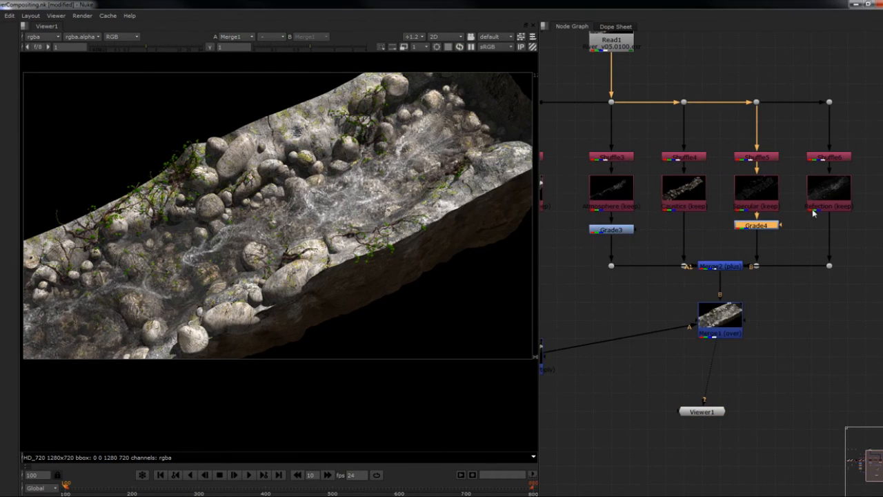
- Add a Grade node below Reflection and set its gain to 1.26
click(815, 208)
key(g)
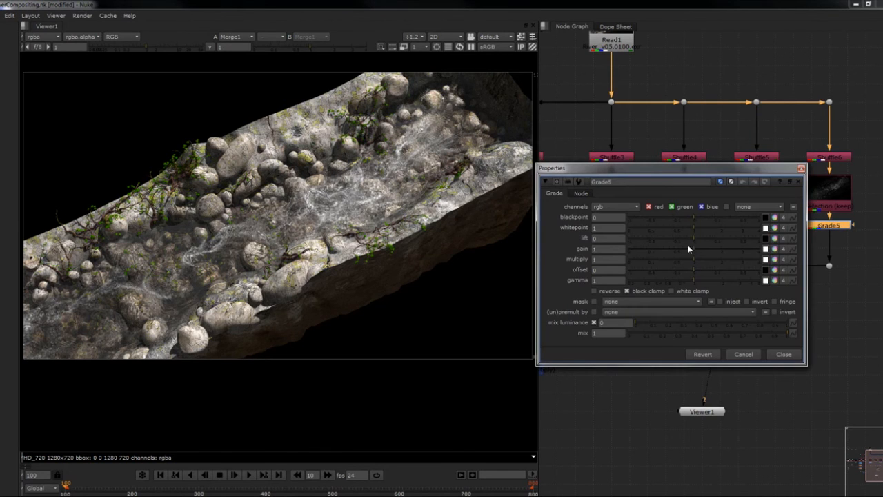
mouse_move(698, 252)
mouse_down()
mouse_move(713, 251)
mouse_move(703, 255)
mouse_up()
click(802, 168)
- Rename Grade3 below Atmosphere as BoostFoam
middle_drag(794, 212, 780, 200)
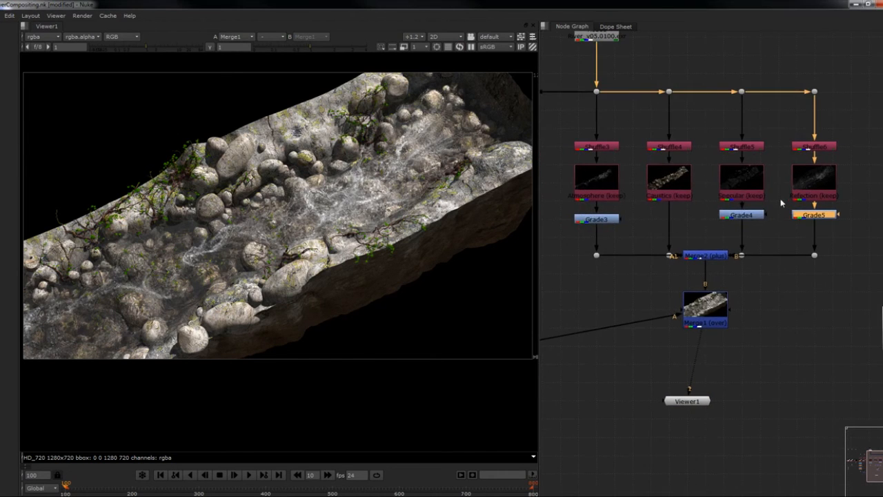
middle_drag(696, 211, 695, 204)
click(605, 214)
middle_drag(605, 216, 632, 218)
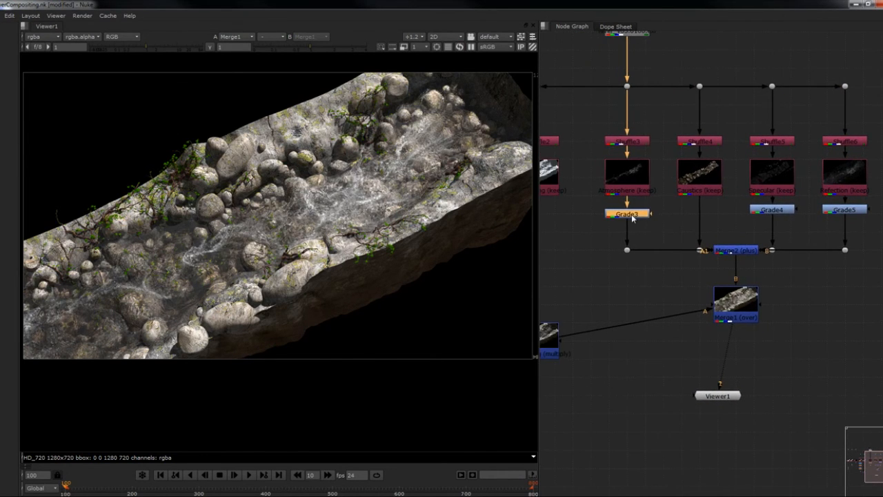
double_click(631, 216)
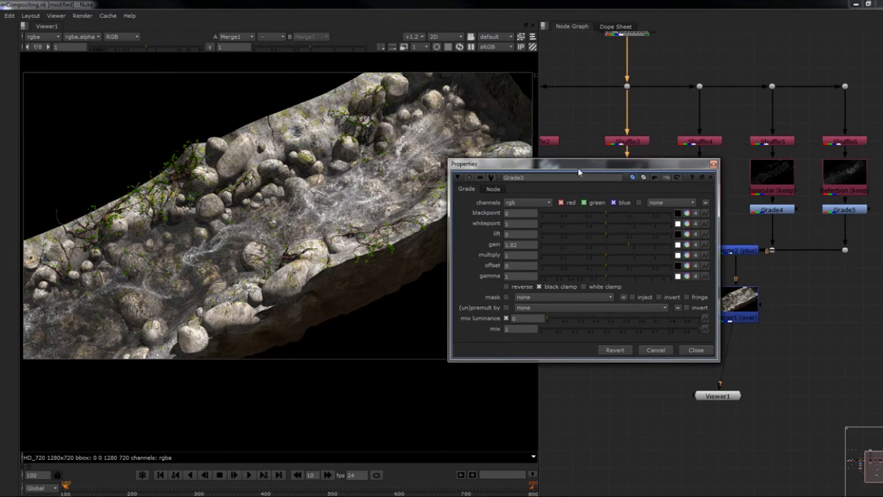
drag(579, 171, 628, 213)
double_click(620, 220)
text(BoostFoam)
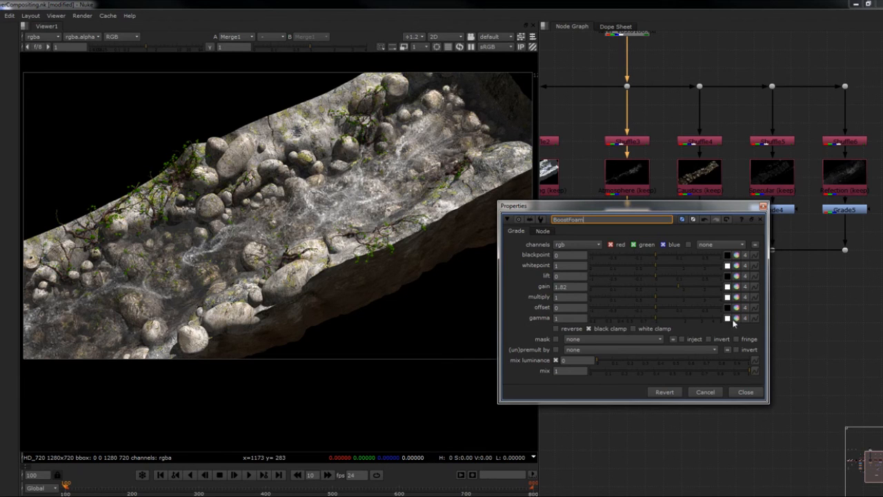
click(745, 392)
- Rename Grade4 below Specular as BoostSpecular
double_click(766, 227)
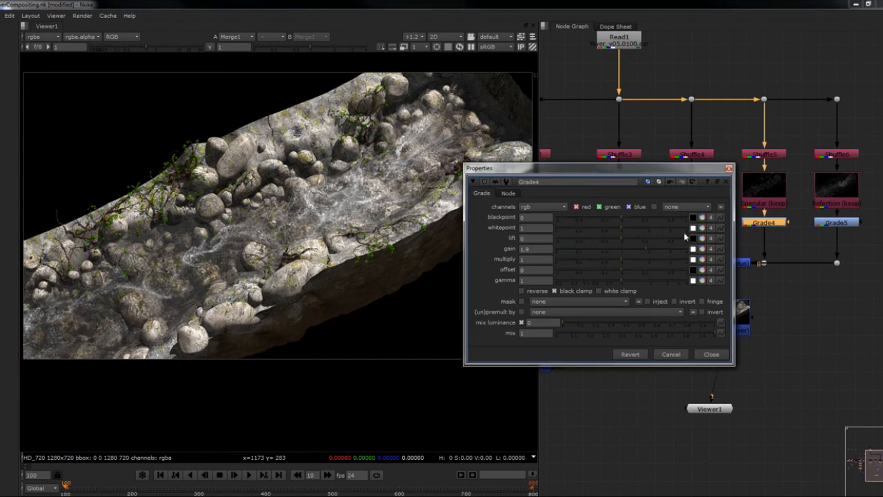
double_click(565, 182)
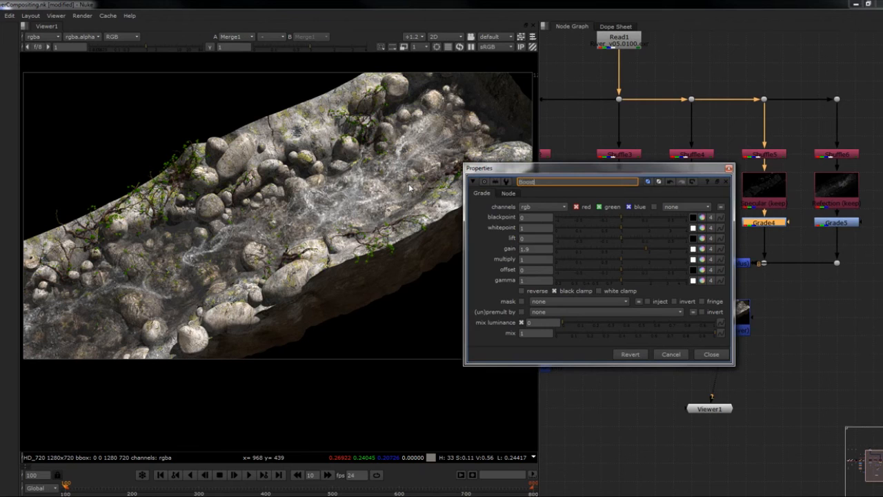
text(ar)
key(Return)
click(729, 169)
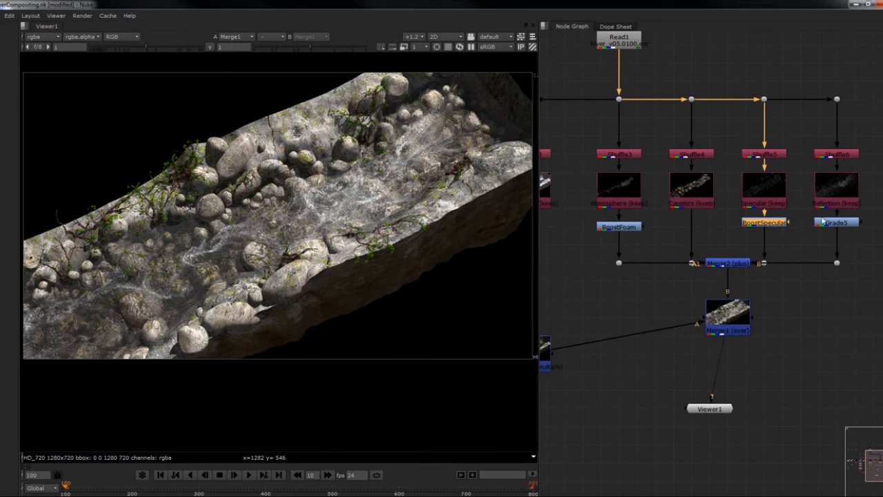
- Rename Grade5 below Reflection as BoostReflection
double_click(838, 223)
double_click(623, 182)
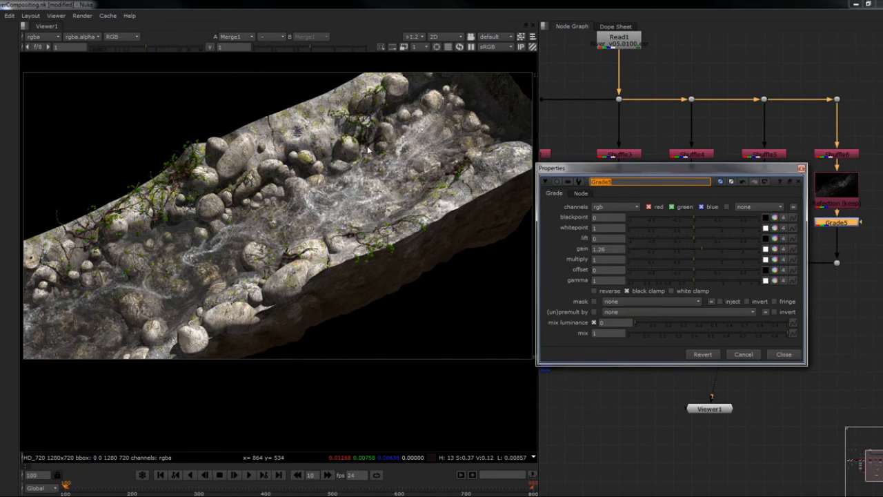
text(BoostReflection)
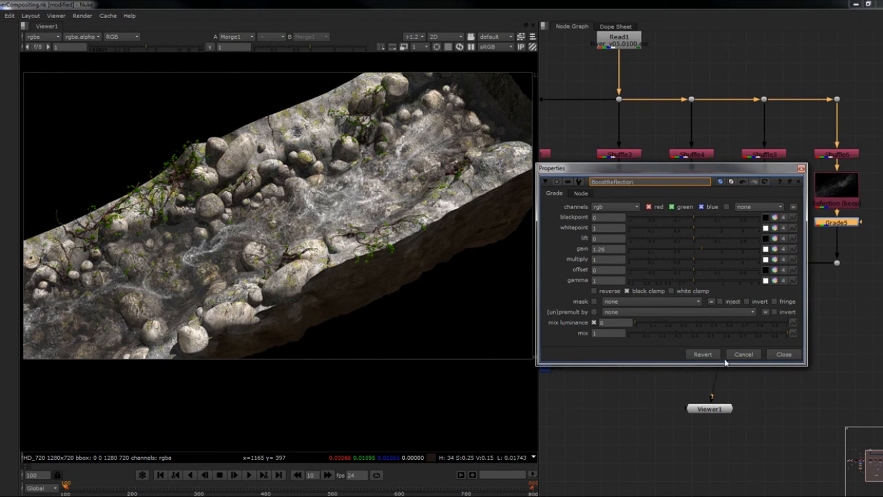
click(779, 354)
- Move the Merge1 node down in the node graph, level with the multiply merge of the lighting passes
middle_drag(756, 355, 820, 327)
scroll(800, 326, down, 1)
drag(807, 300, 807, 345)
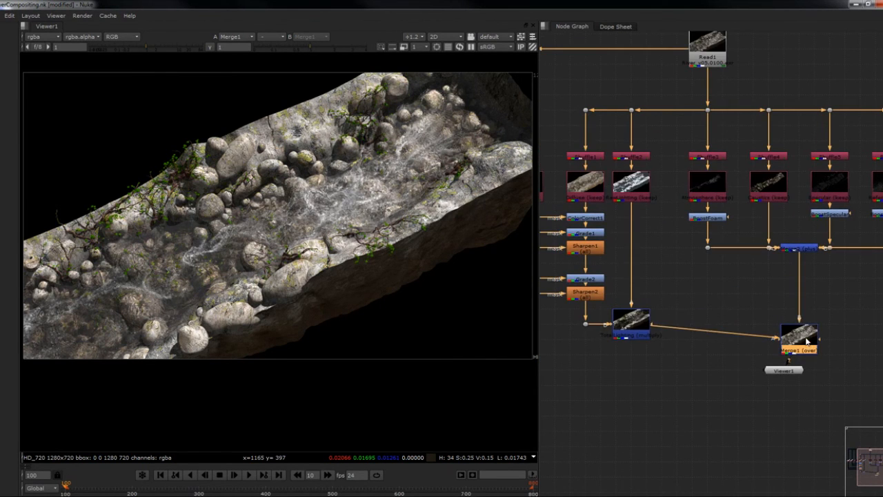
- Compare the original Read1 river render with the Merge1 composite in the viewer
scroll(801, 359, down, 2)
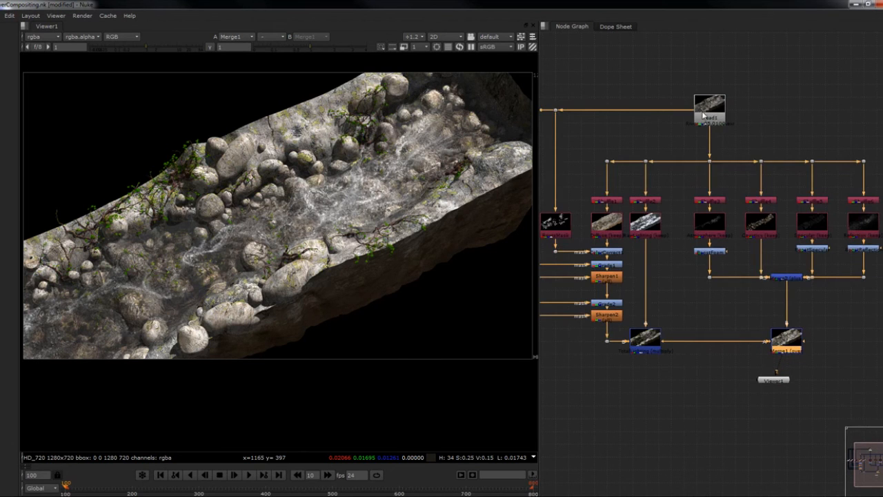
click(703, 117)
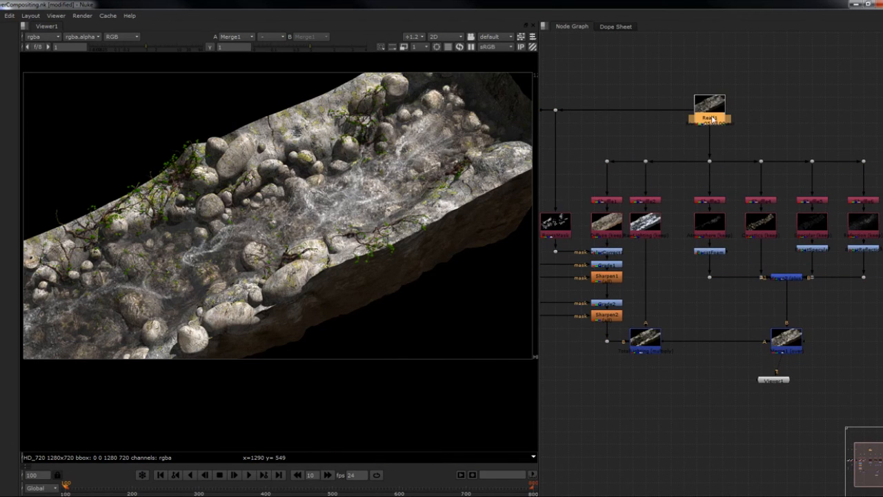
key(1)
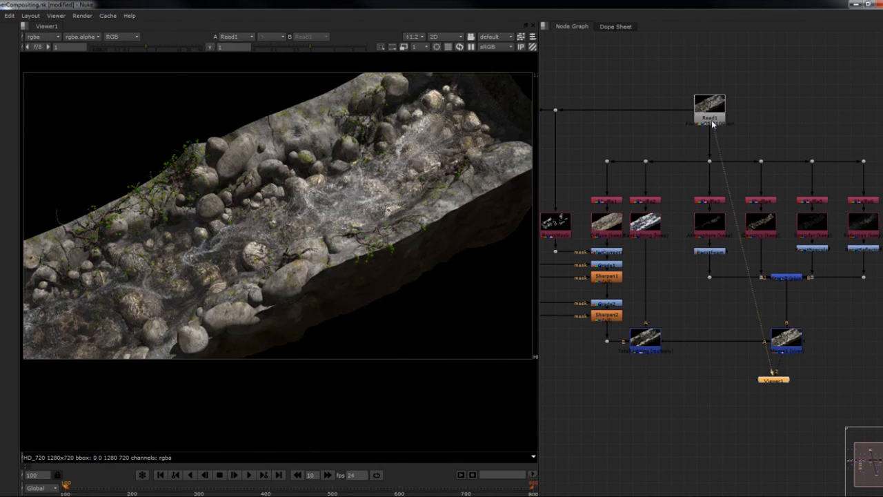
click(788, 338)
key(1)
key(2)
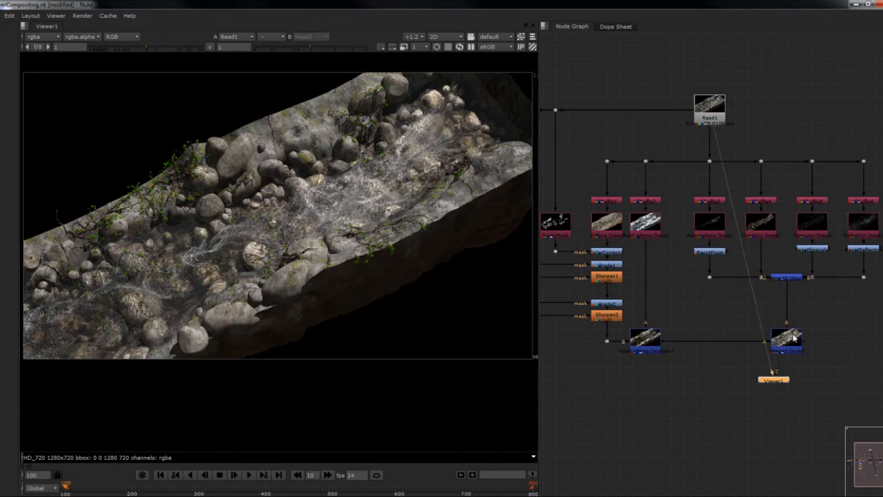
key(1)
key(2)
key(1)
- Move Viewer1 well below Merge1 and bring the vegetation Read3 node close to Merge1
middle_drag(797, 318, 764, 277)
scroll(764, 278, down, 2)
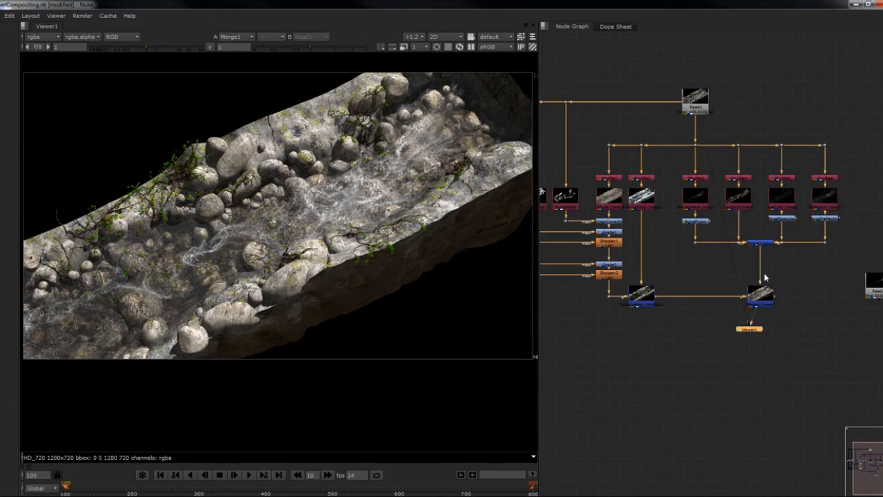
middle_drag(774, 309, 742, 245)
drag(722, 266, 733, 371)
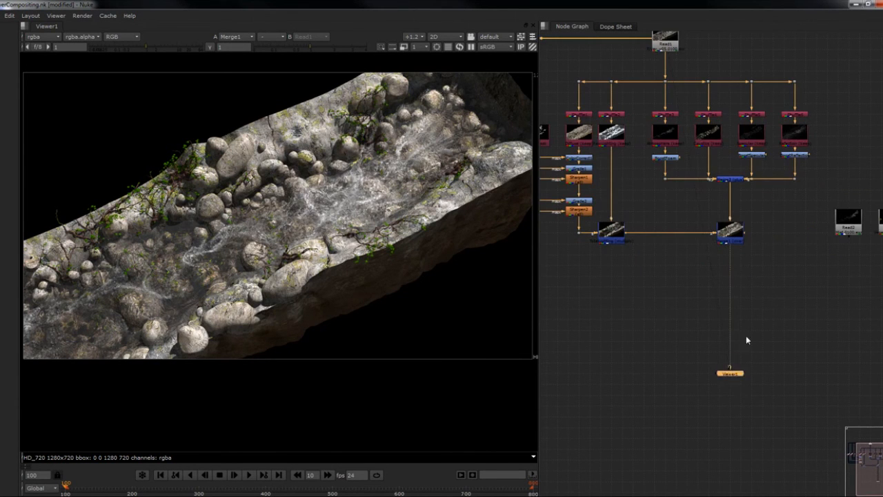
middle_drag(767, 291, 733, 288)
drag(867, 231, 748, 262)
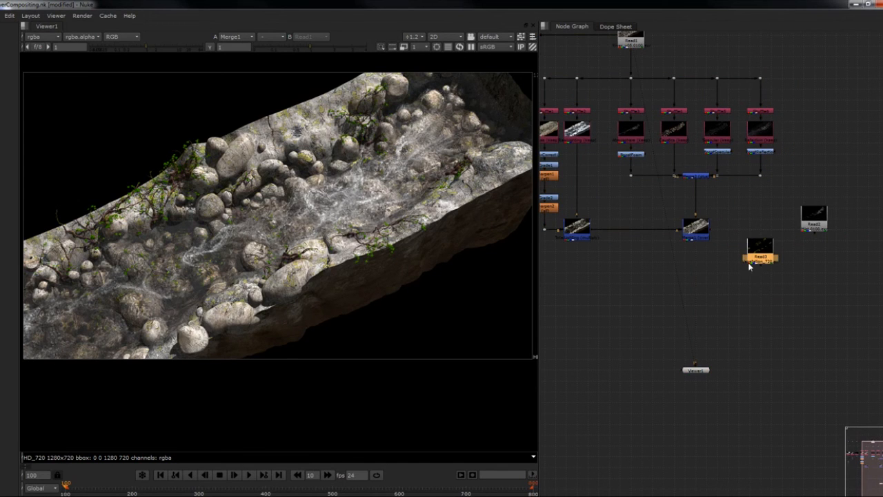
- Merge the vegetation Read3 over Merge1 with a new Merge node placed below Merge1, and align Read3 beside Merge1
click(698, 233)
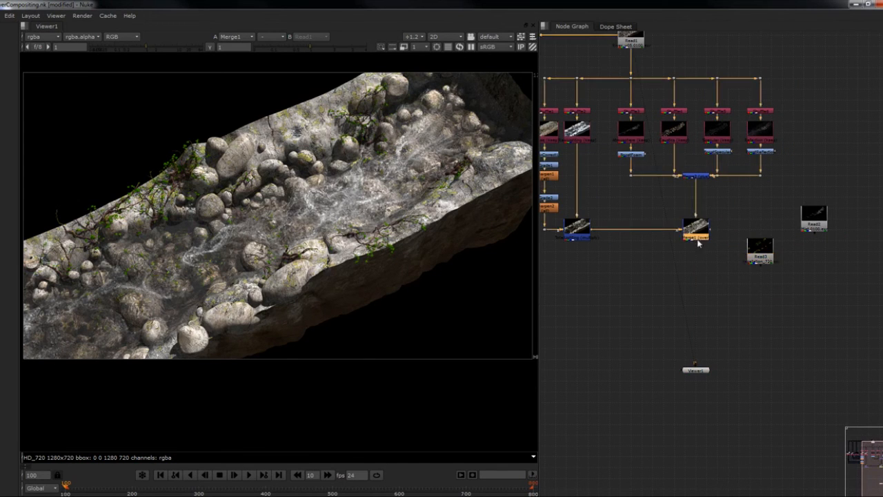
click(764, 255)
key(m)
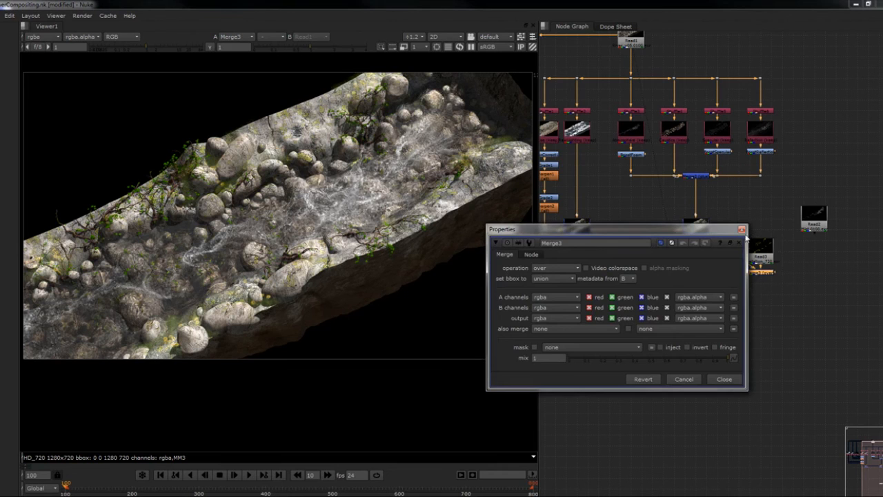
drag(762, 273, 698, 267)
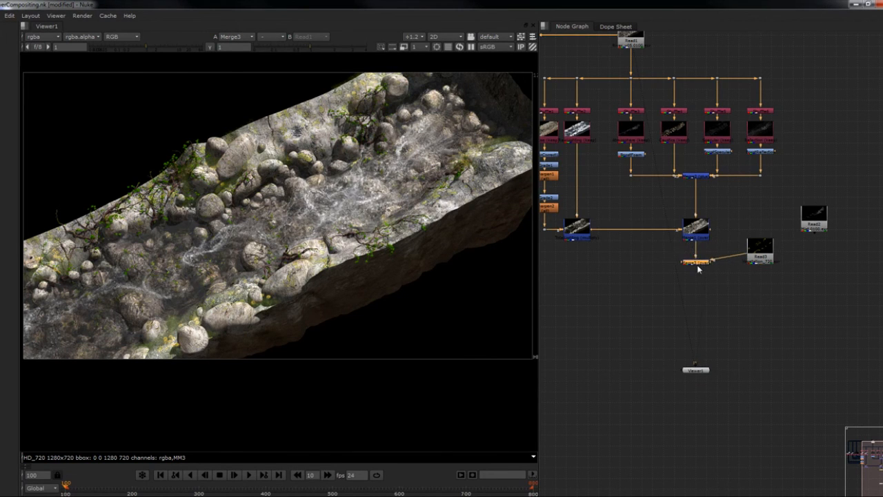
scroll(698, 269, up, 3)
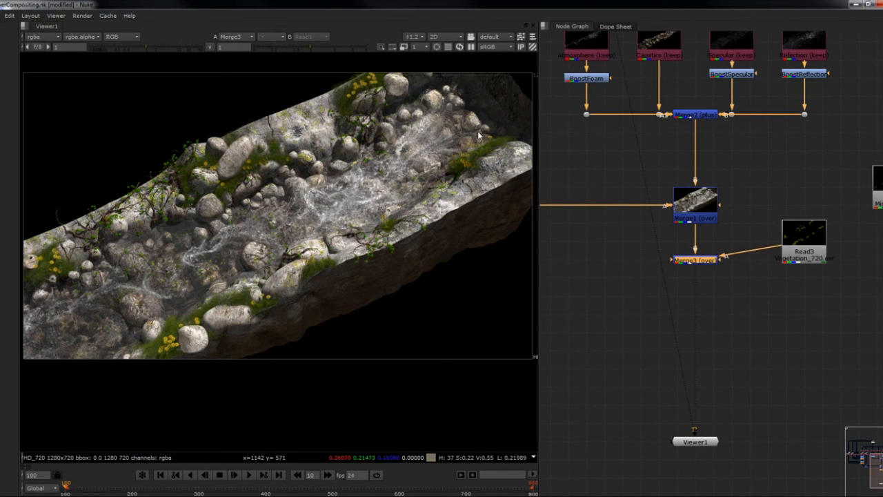
drag(826, 236, 814, 212)
middle_drag(827, 259, 757, 262)
- Inspect the MM3 layer of the vegetation Read3 in the viewer, then restore rgba and view Merge3
scroll(757, 262, down, 3)
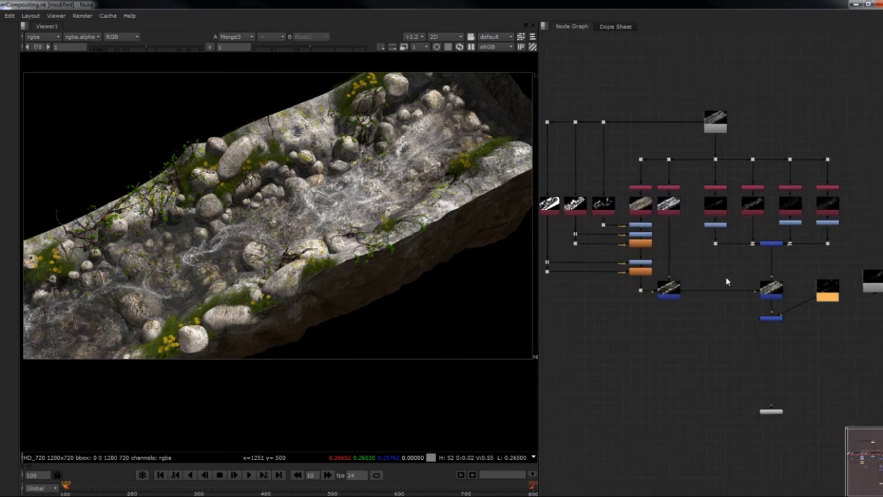
scroll(747, 296, up, 3)
key(1)
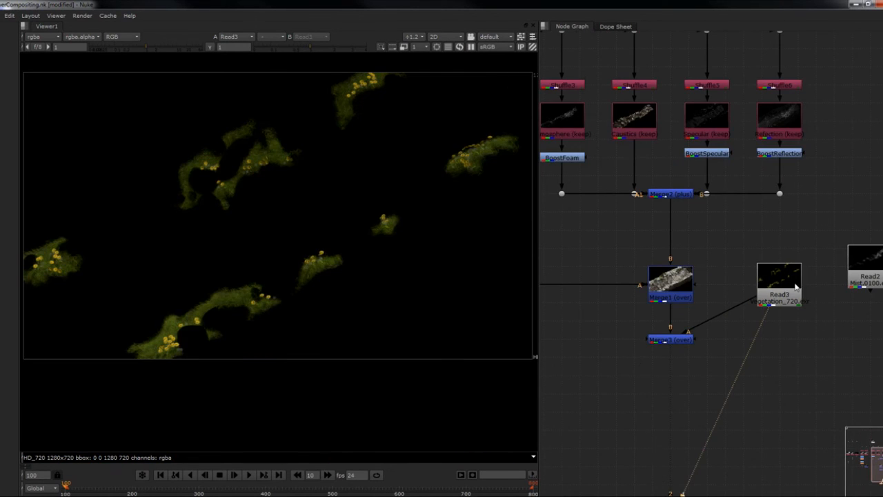
click(47, 37)
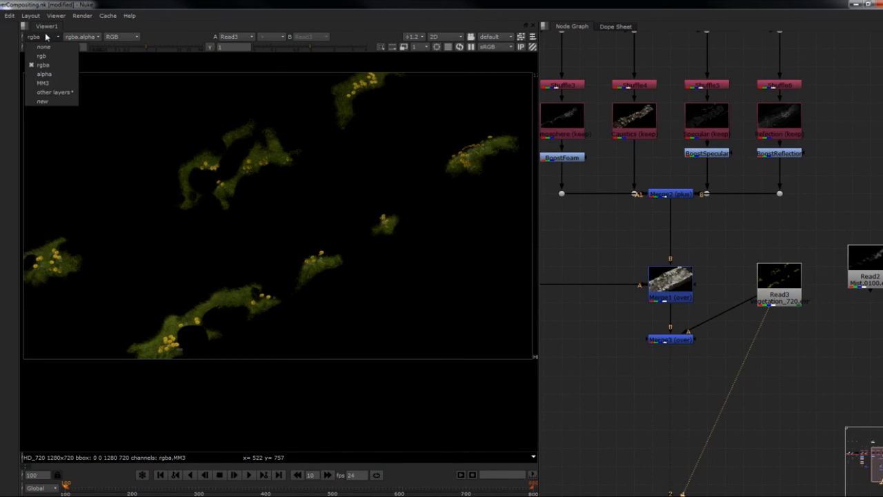
click(43, 83)
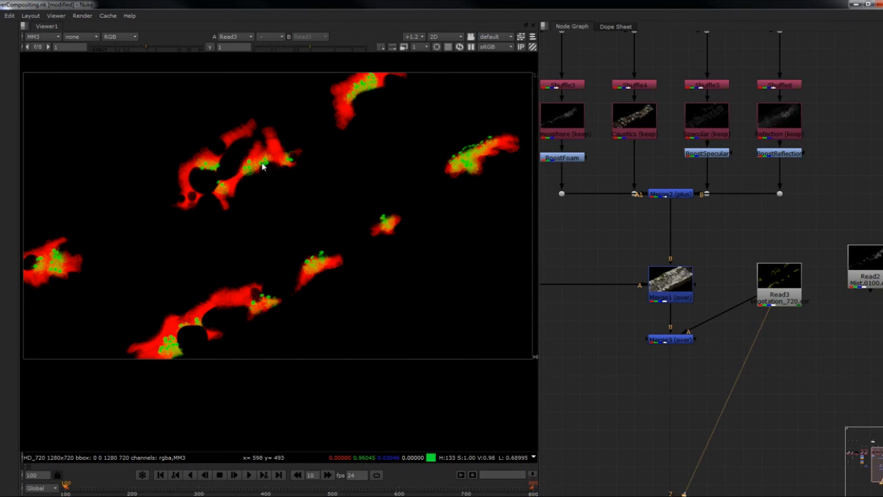
click(50, 36)
click(58, 64)
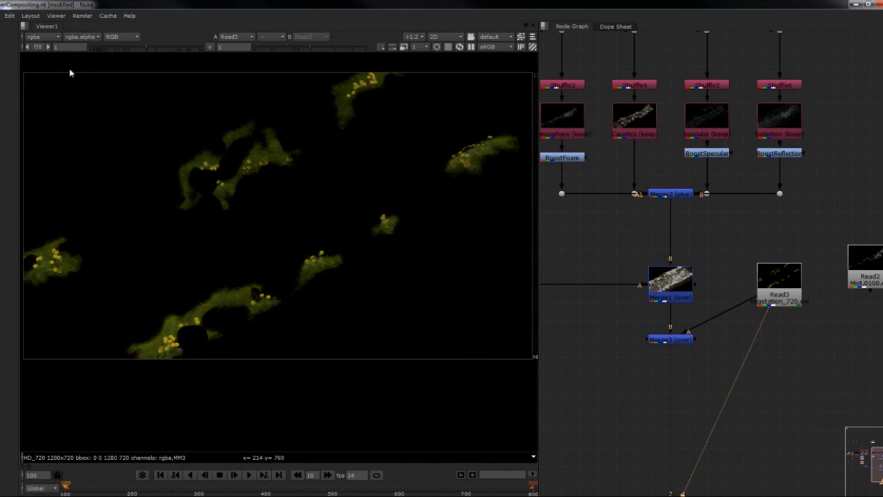
click(669, 343)
key(1)
click(729, 347)
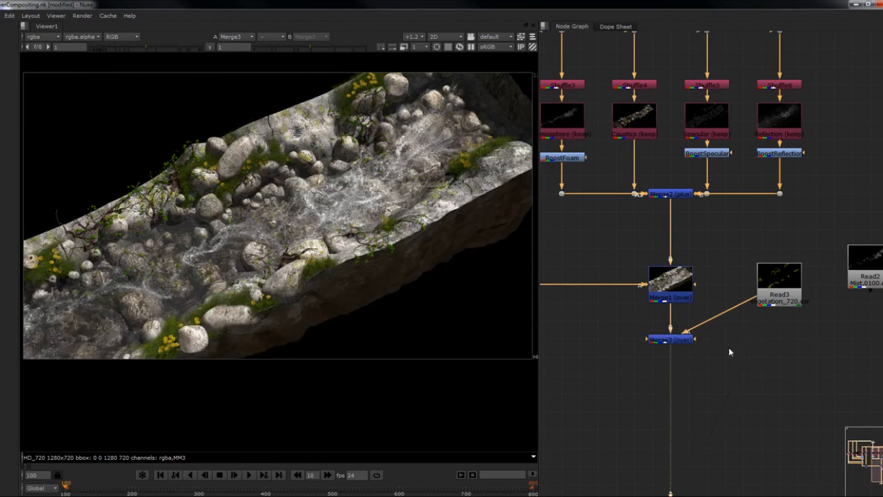
- Move the mist Read2 node directly below the vegetation Read3 node
middle_drag(786, 329, 736, 340)
scroll(742, 337, up, 1)
drag(821, 277, 714, 429)
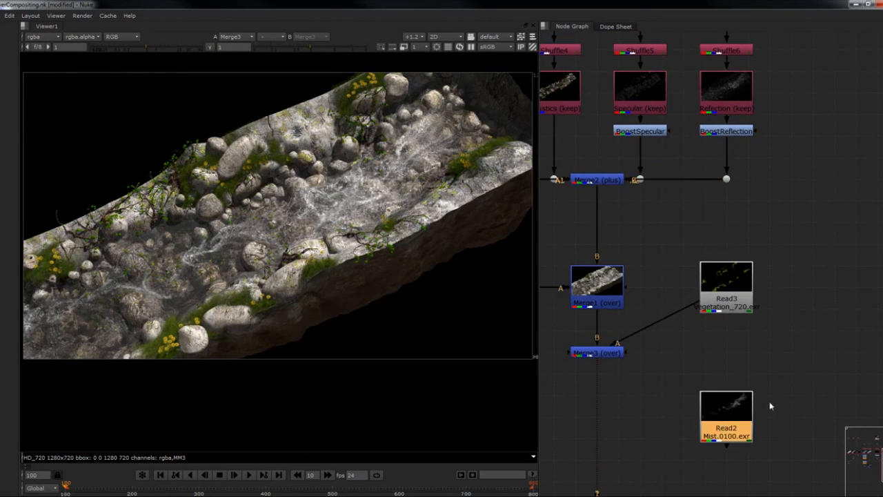
- Add a Shuffle node beside the vegetation Read3 and connect its input to Read3
middle_drag(754, 406, 741, 294)
click(797, 187)
key(Tab)
text(shuffle)
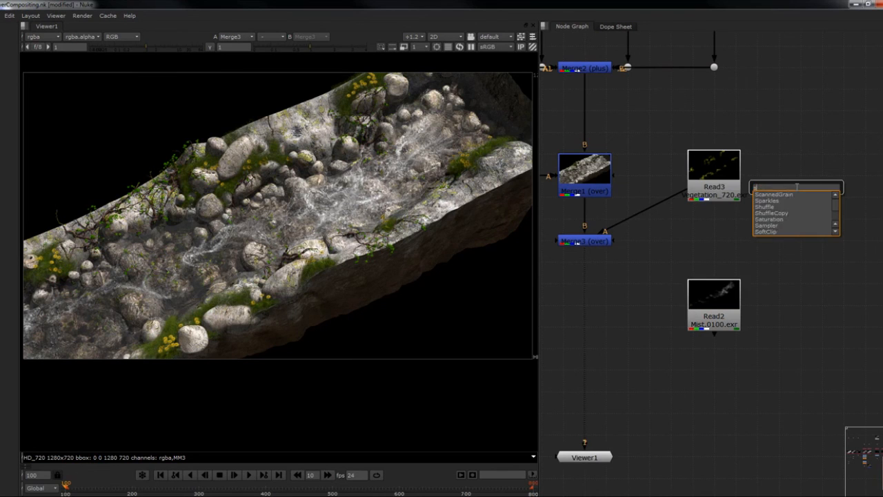
key(Return)
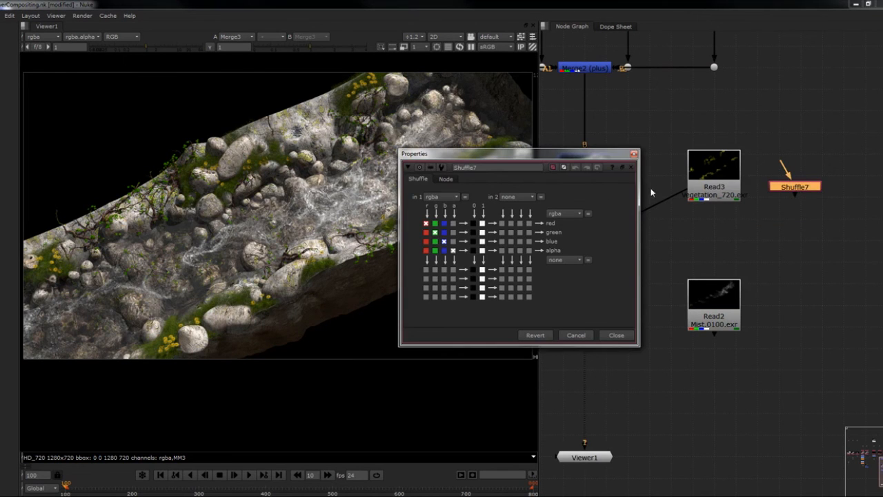
click(634, 154)
drag(784, 170, 732, 170)
drag(799, 187, 805, 176)
- View Shuffle7, set its first input to MM3 and route the red channel to the red, green, blue and alpha outputs
key(2)
double_click(805, 175)
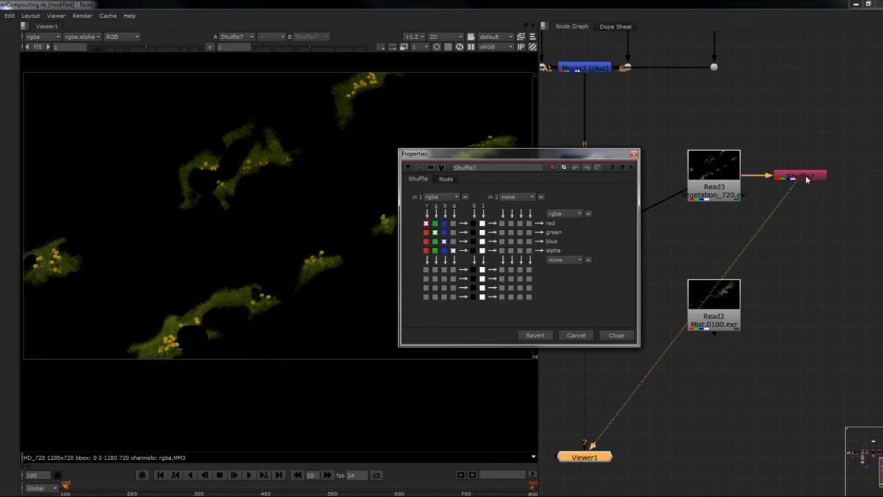
click(441, 197)
click(447, 244)
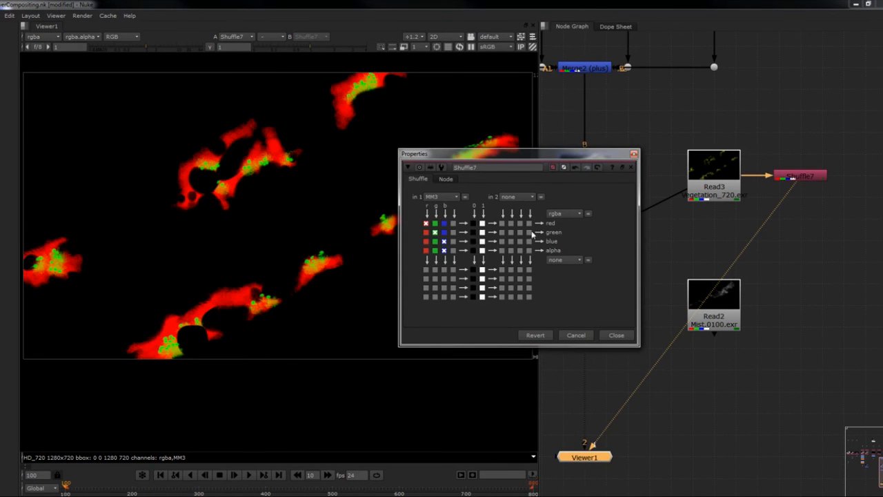
click(426, 232)
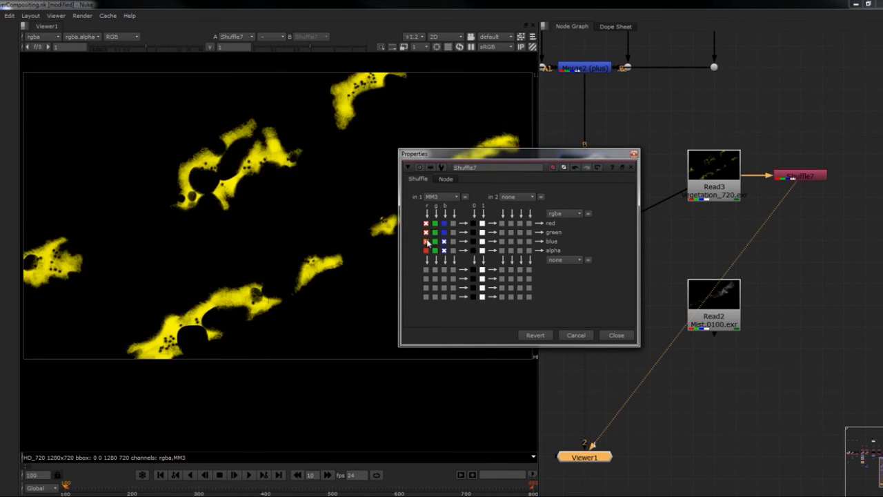
click(426, 241)
click(425, 249)
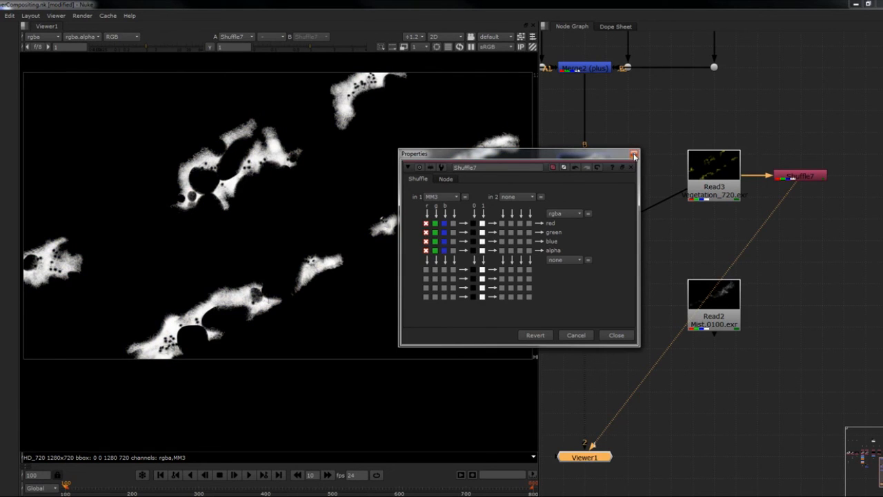
click(633, 155)
- Show a thumbnail on Shuffle7 and rename the node as GrassMask
click(808, 177)
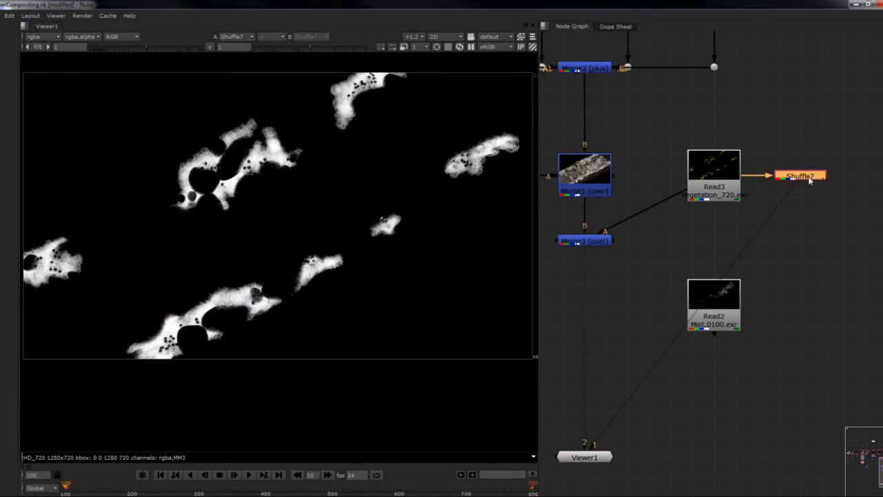
double_click(809, 178)
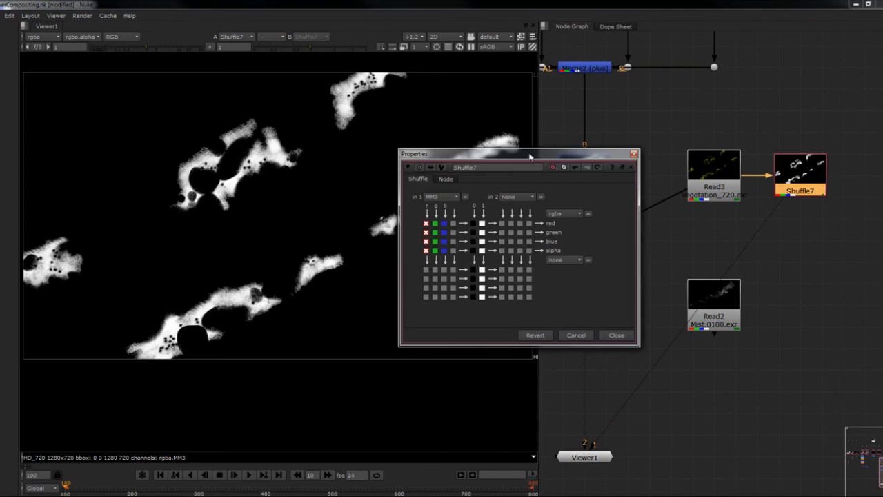
double_click(496, 168)
text(Grass)
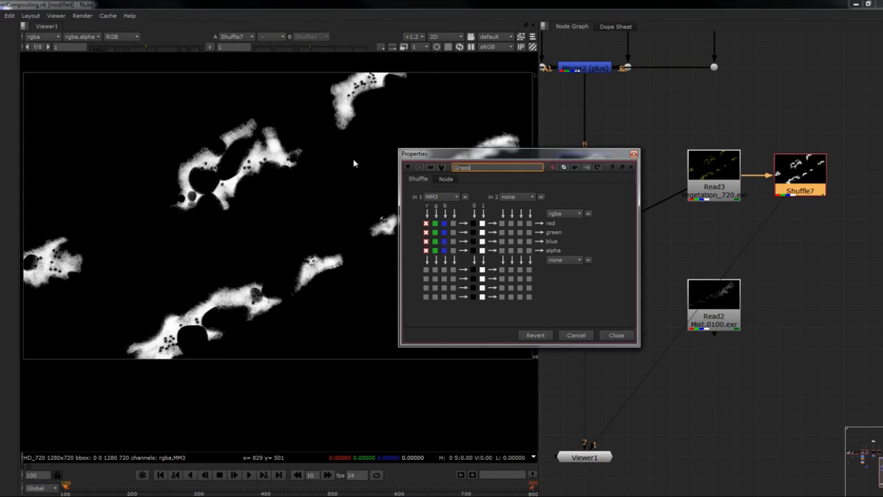
text(Mask)
key(Return)
click(616, 335)
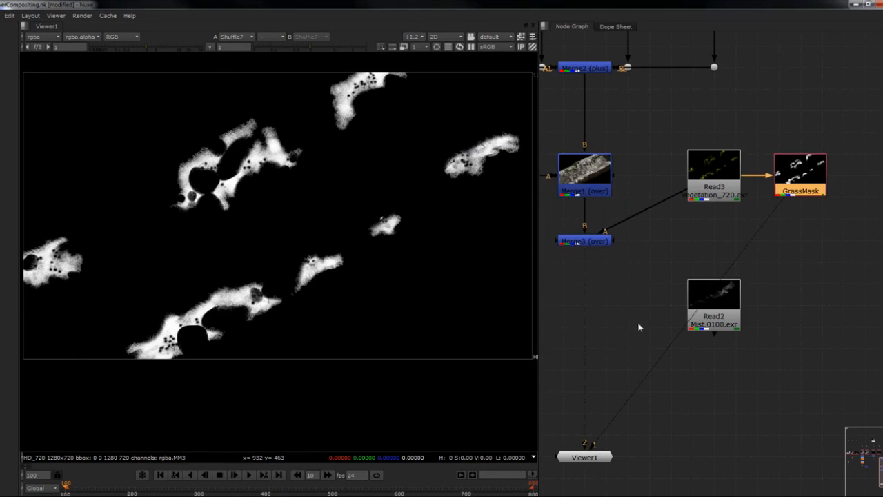
- Duplicate GrassMask, place the copy beside the original and connect its input to the vegetation Read3
middle_drag(829, 185, 800, 201)
key(alt+c)
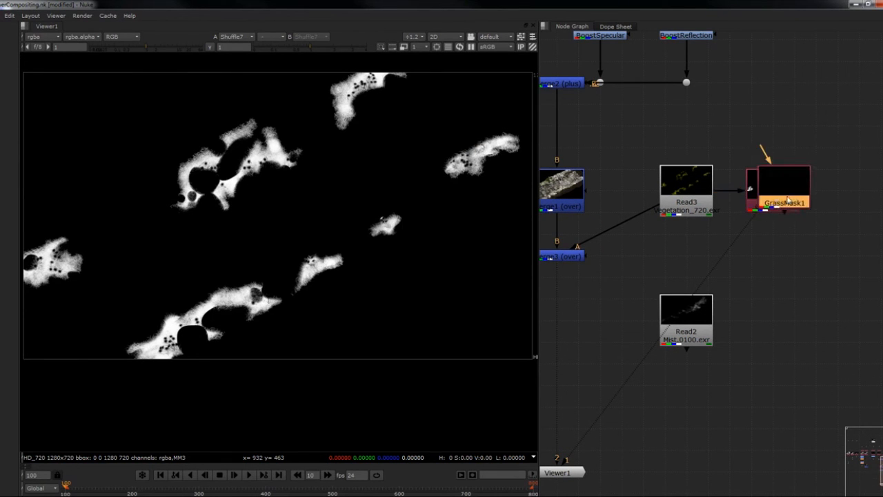
drag(786, 197, 848, 200)
drag(836, 156, 686, 181)
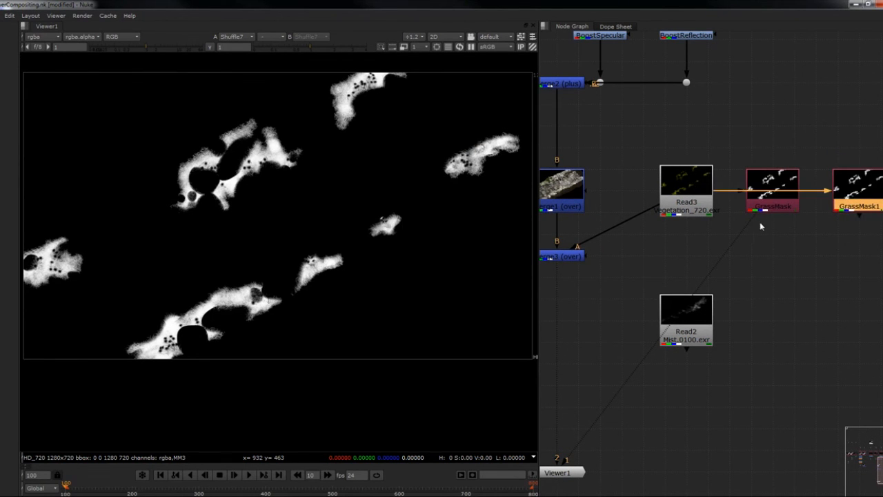
- View GrassMask1 and route the green channel of MM3 to its red, green, blue and alpha outputs
key(1)
double_click(843, 202)
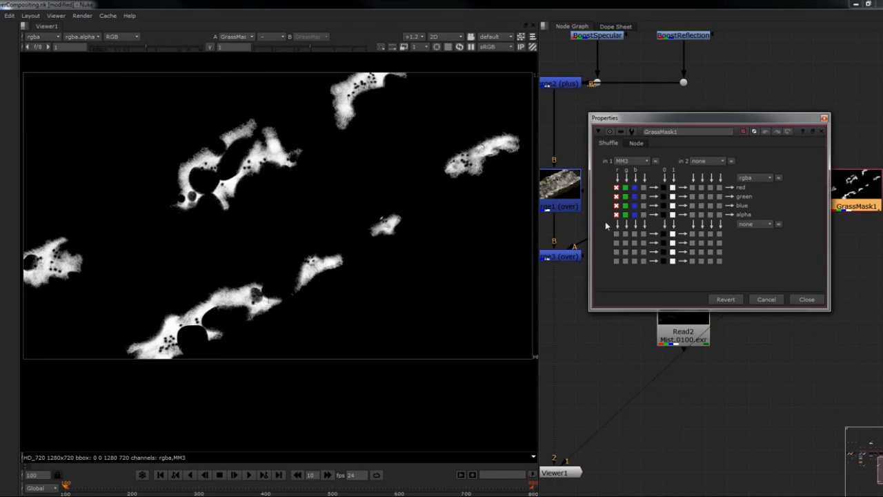
click(631, 160)
click(632, 161)
click(625, 188)
click(625, 196)
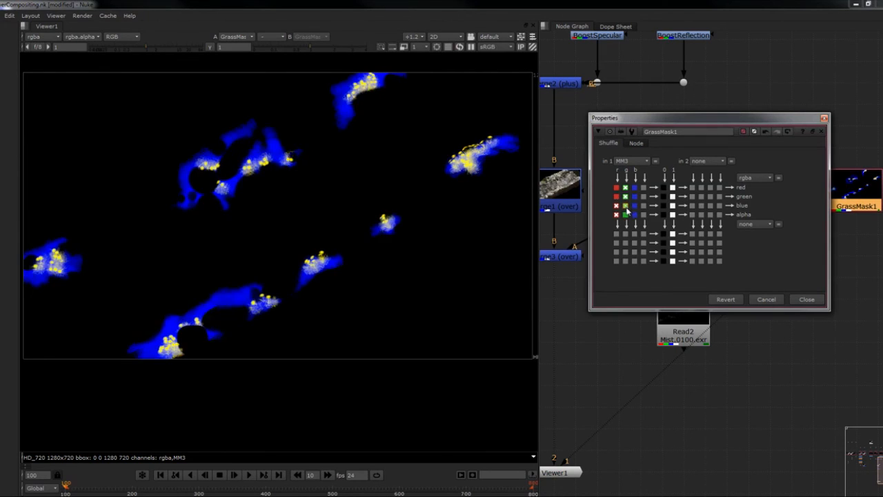
click(625, 205)
click(625, 214)
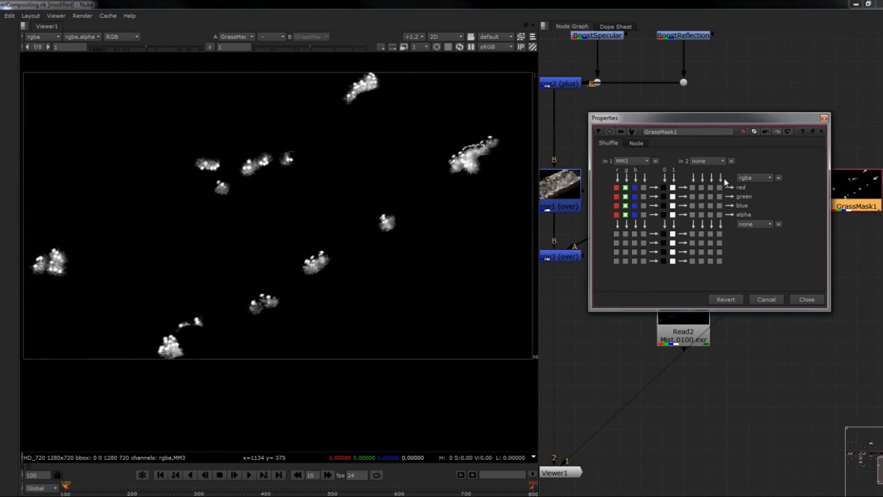
- Rename the GrassMask1 node as DandelionMask and close its properties
double_click(708, 135)
text(Dandelion)
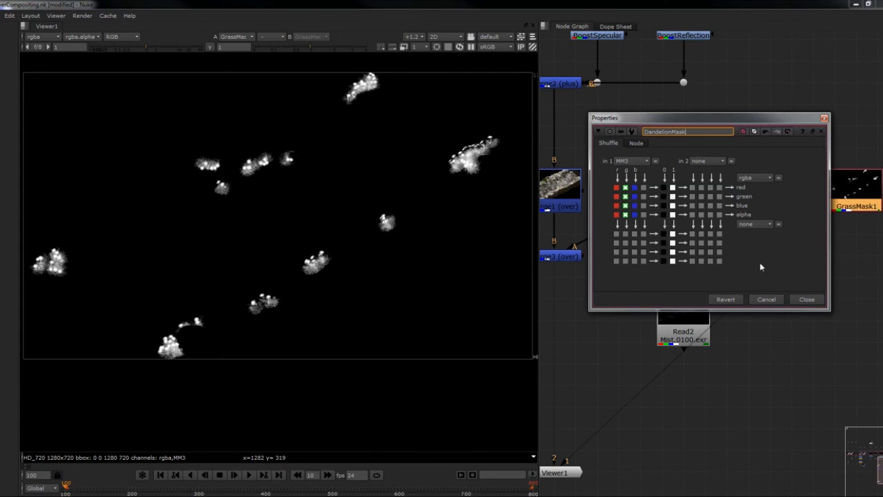
click(806, 298)
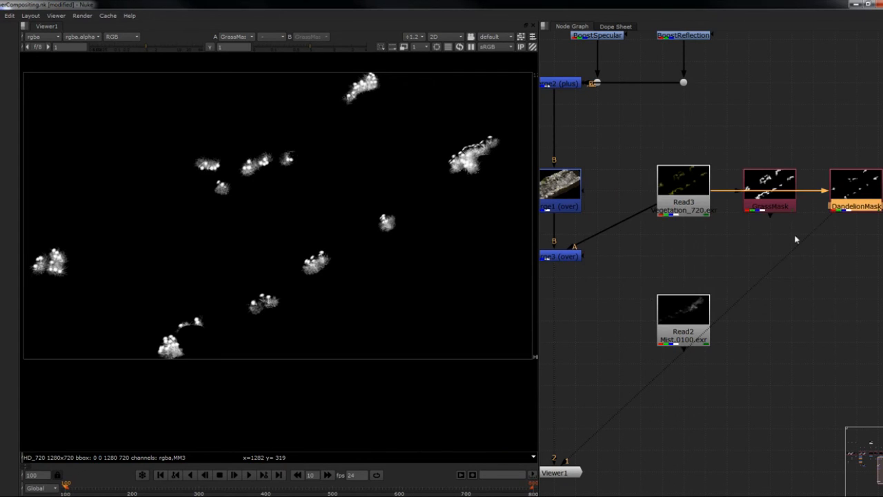
- Add a ColorCorrect node directly below the vegetation Read3, feeding Merge3
mouse_move(816, 231)
middle_down()
mouse_move(823, 240)
mouse_move(821, 224)
middle_up()
click(694, 228)
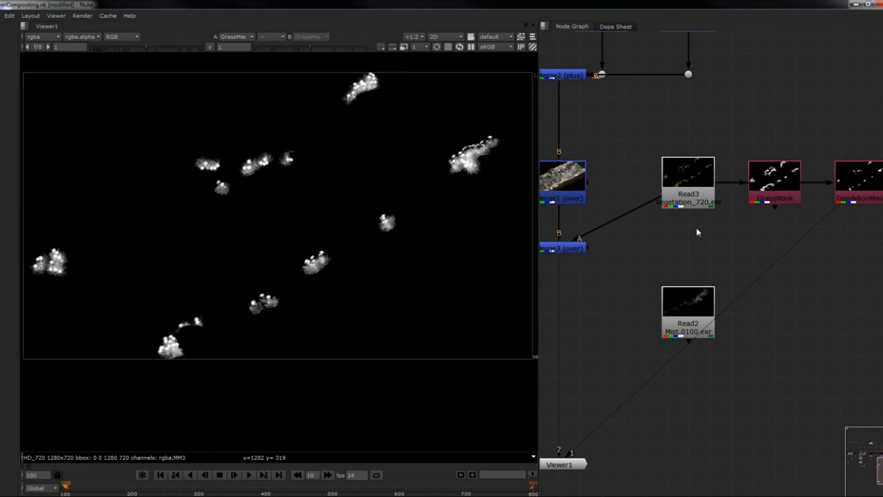
click(691, 208)
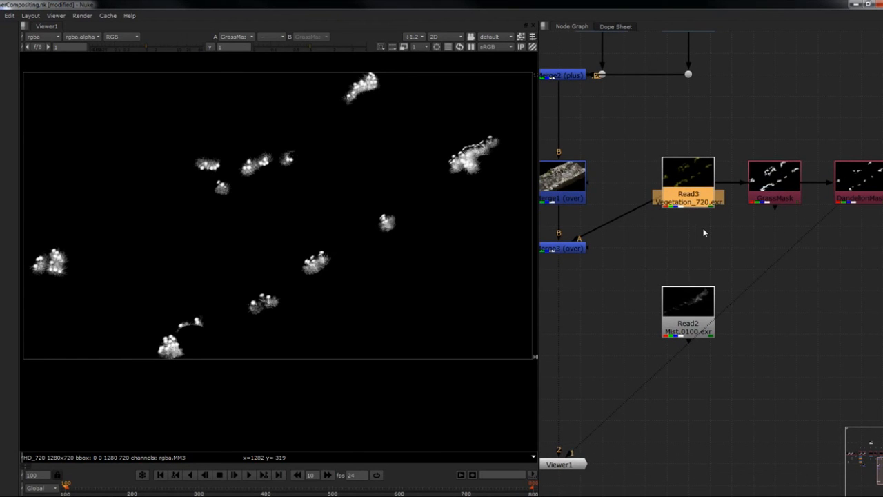
key(c)
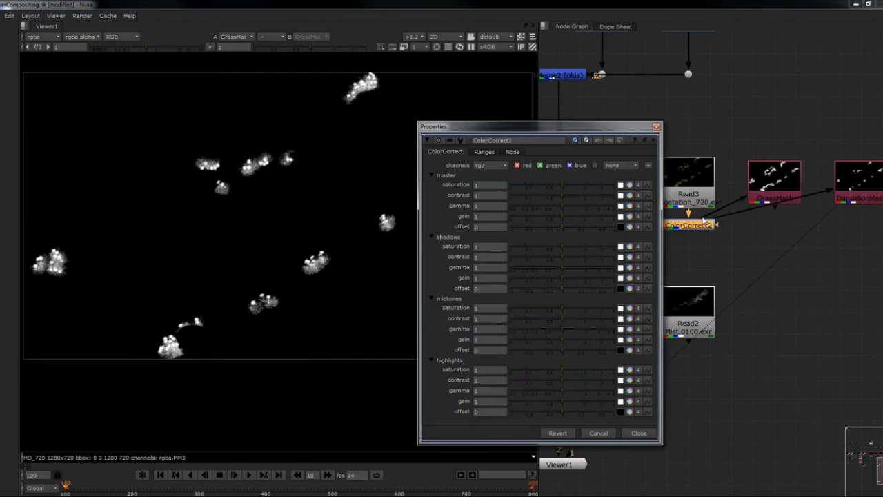
click(656, 126)
middle_drag(721, 214, 732, 233)
- Reconnect the inputs of GrassMask and DandelionMask directly to Read3, bypassing ColorCorrect2
click(729, 232)
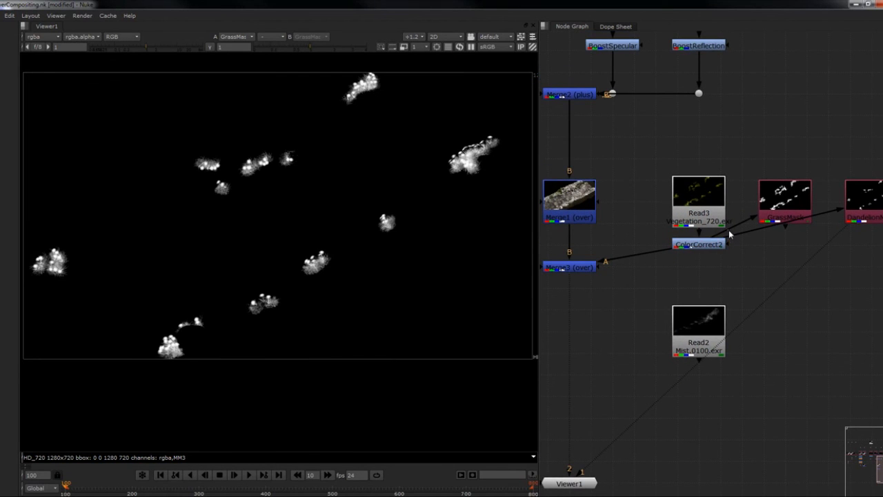
drag(712, 234, 735, 240)
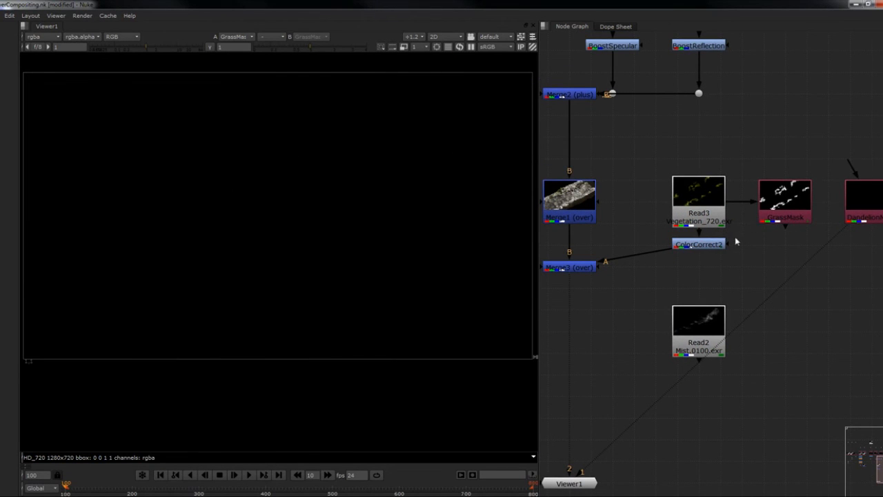
drag(851, 172, 702, 204)
middle_drag(727, 233, 728, 227)
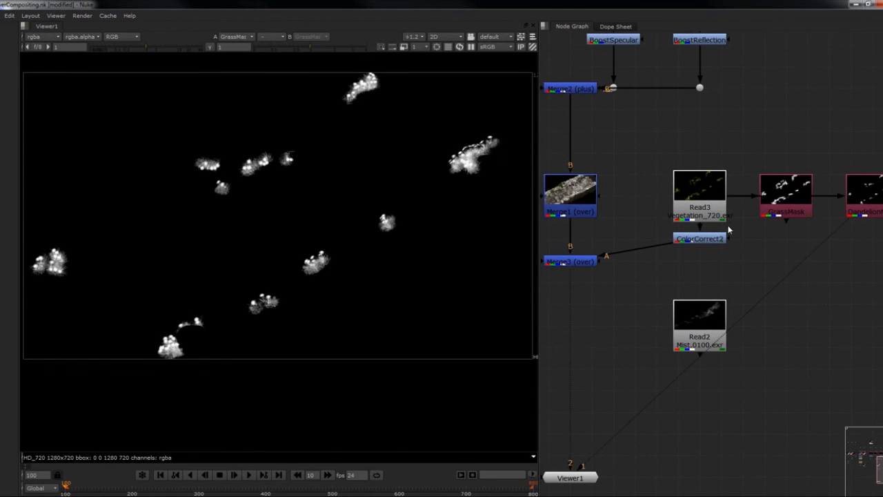
- Connect the mask input of ColorCorrect2 to GrassMask and view the Merge3 composite
drag(687, 241, 787, 210)
key(1)
middle_drag(639, 248, 679, 234)
click(634, 246)
key(1)
- Set ColorCorrect2's master saturation to 1.7, contrast to 1.5 and gain to 1.25
double_click(748, 228)
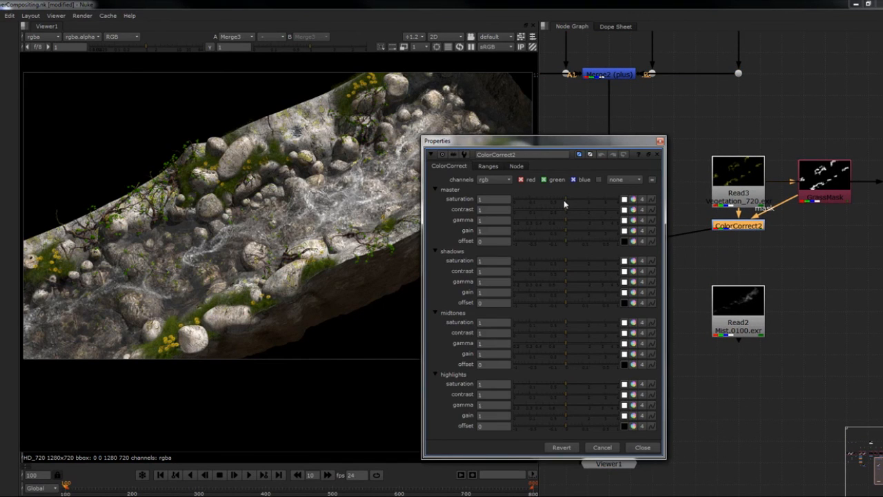
drag(567, 201, 571, 233)
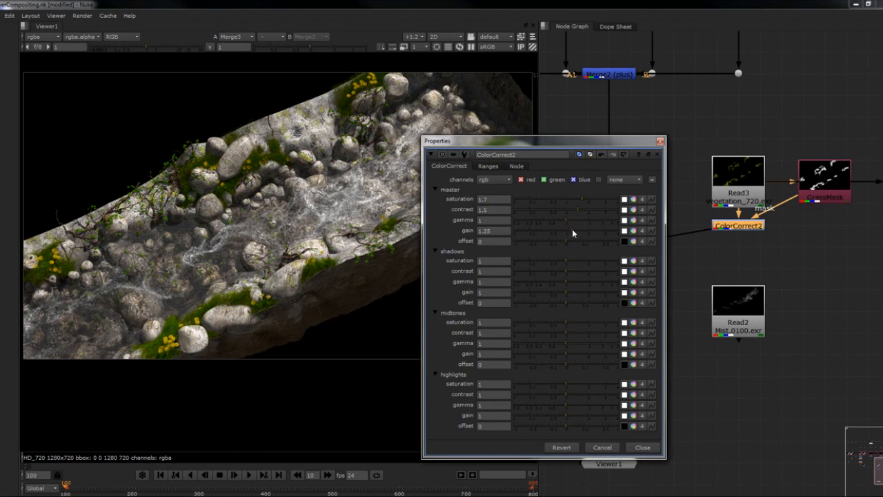
click(660, 142)
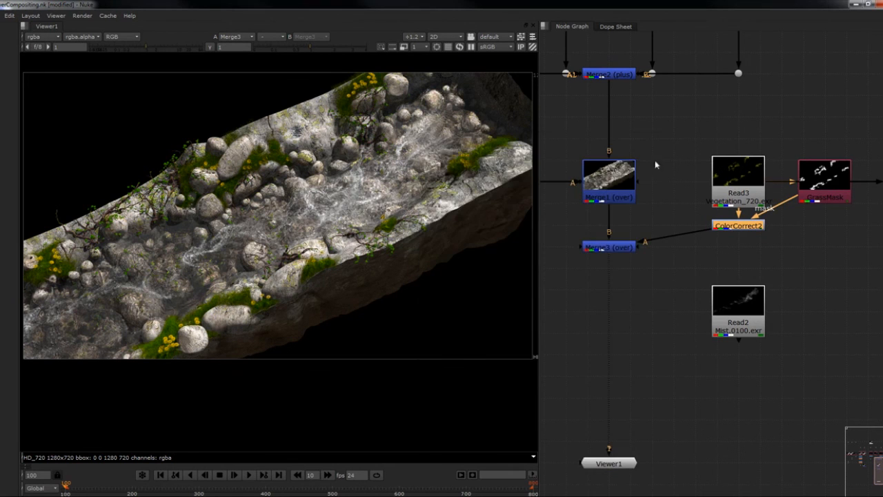
- Compare the grass up close with ColorCorrect2 disabled and enabled
scroll(270, 168, up, 3)
middle_drag(270, 168, 249, 196)
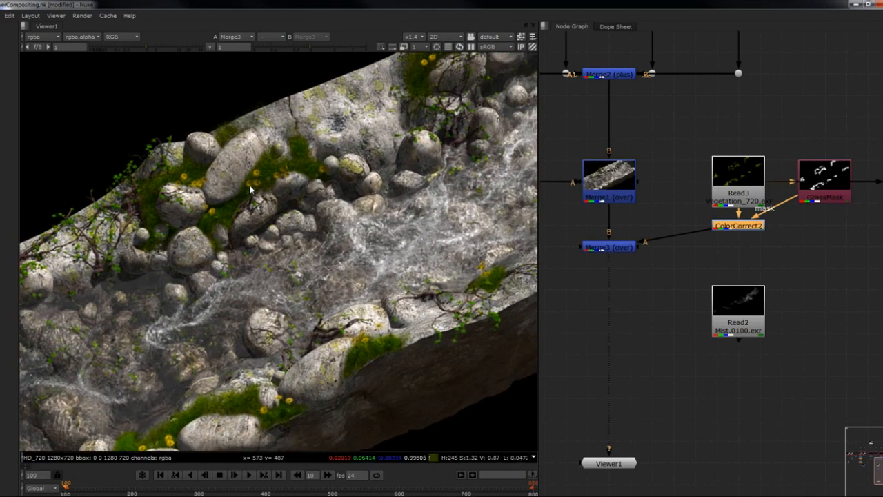
key(d)
key(d)
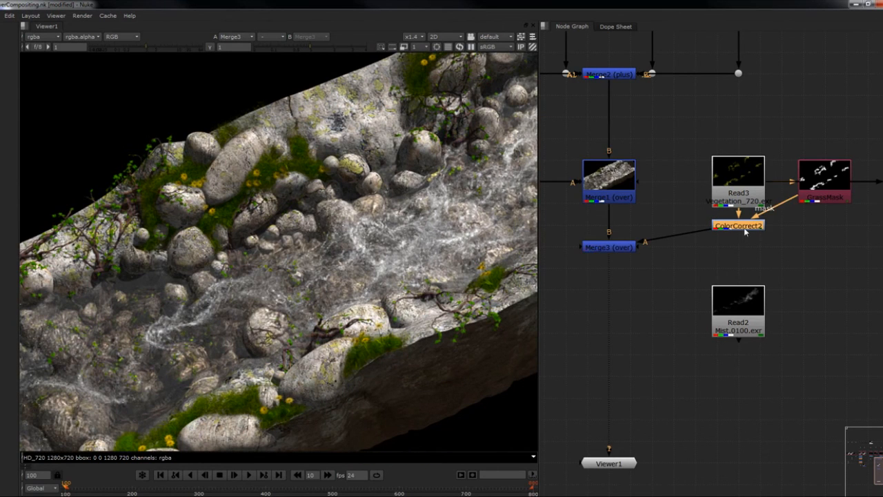
- Add a second ColorCorrect below ColorCorrect2 and connect its mask to DandelionMask, routing the link through a dot
scroll(745, 232, down, 2)
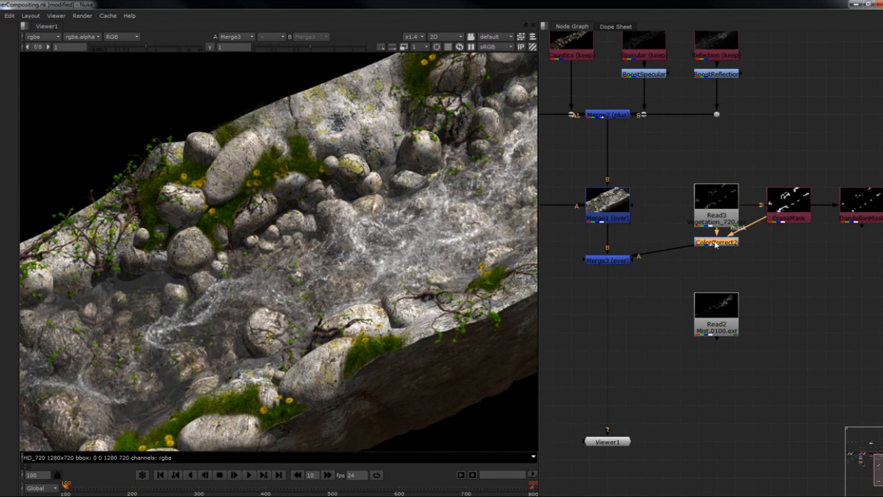
key(c)
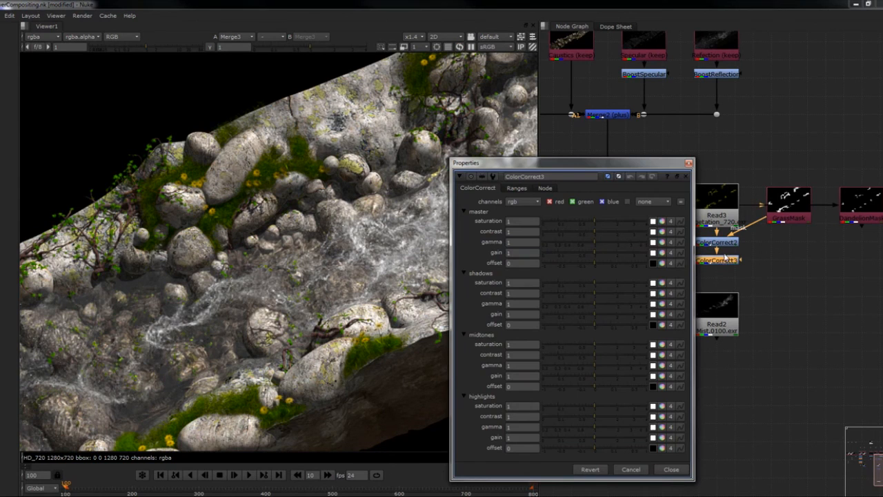
click(689, 163)
drag(743, 260, 858, 207)
ctrl+drag(802, 243, 861, 261)
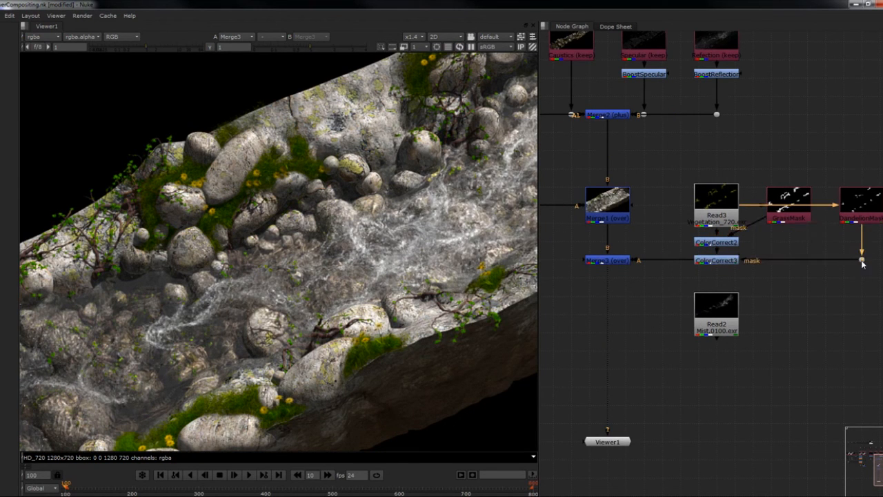
- Route the GrassMask link to ColorCorrect2 through a dot below GrassMask and view Merge3 again
ctrl+drag(747, 227, 788, 247)
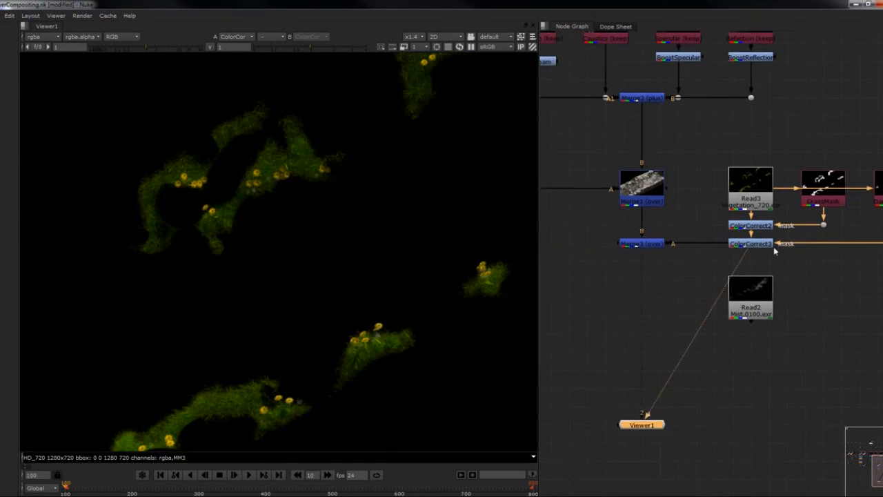
middle_drag(773, 246, 739, 258)
click(608, 260)
key(1)
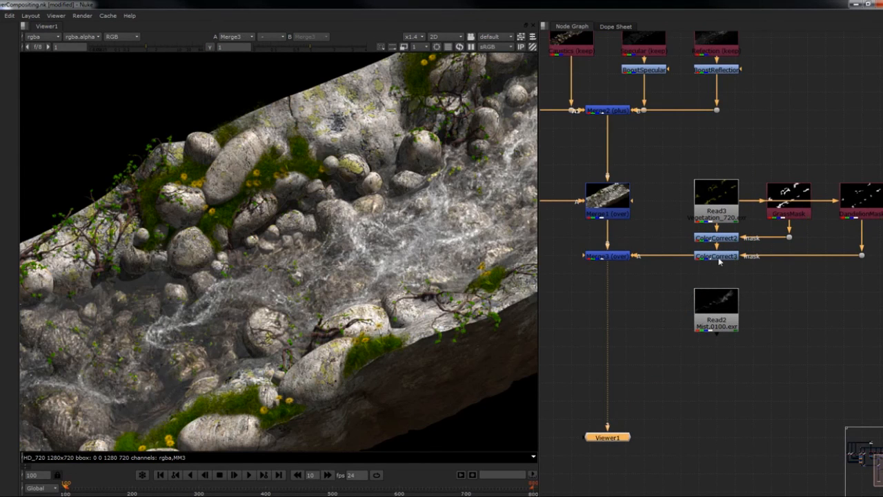
- Set ColorCorrect3's master saturation to 2.3, contrast to 1.65 and gain to 1.65
double_click(704, 257)
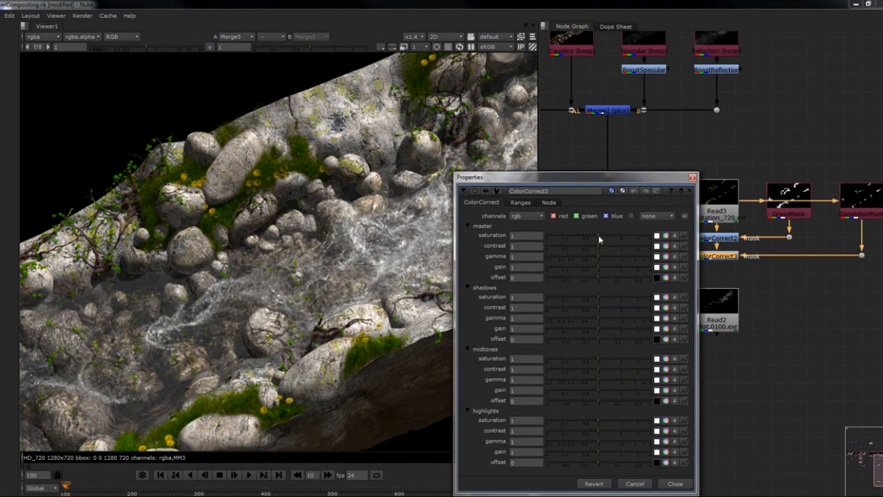
drag(598, 235, 614, 252)
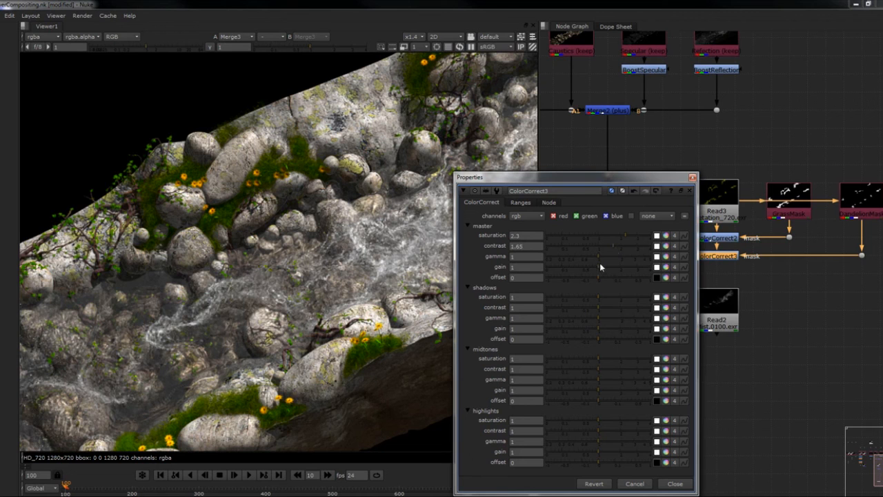
click(612, 267)
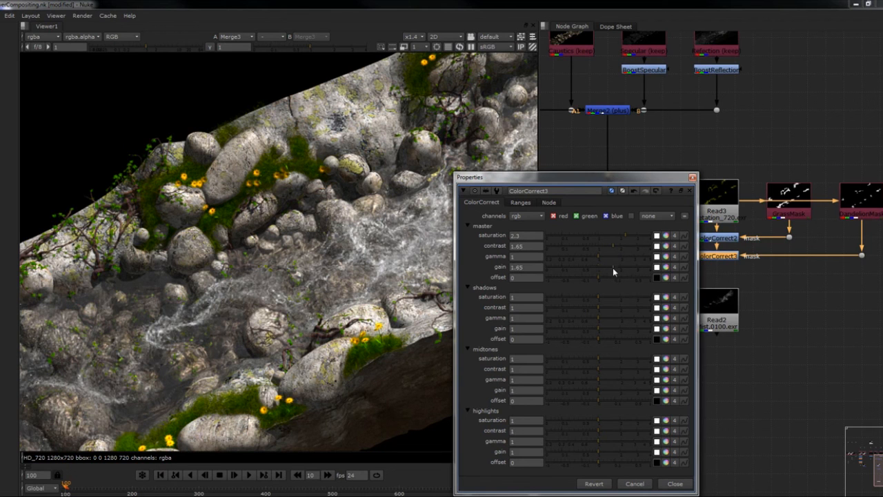
click(692, 178)
middle_drag(412, 234, 358, 244)
scroll(374, 228, down, 1)
scroll(374, 227, down, 2)
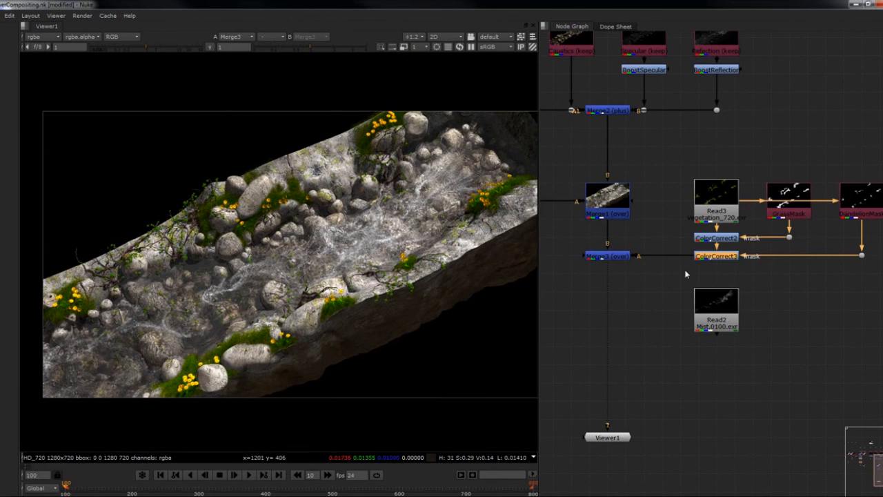
- Combine Merge3 and the mist Read2 in an over Merge placed below Merge3, and show frame 368
middle_drag(685, 274, 740, 249)
click(770, 302)
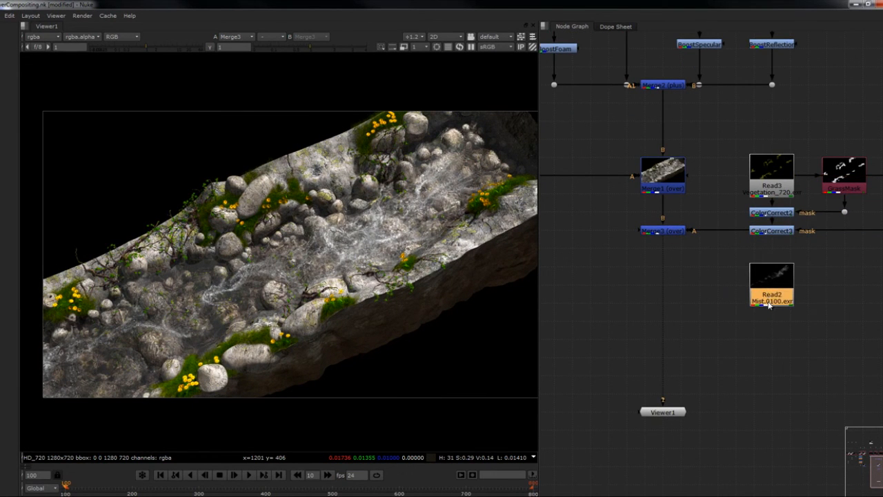
click(669, 233)
shift+click(761, 294)
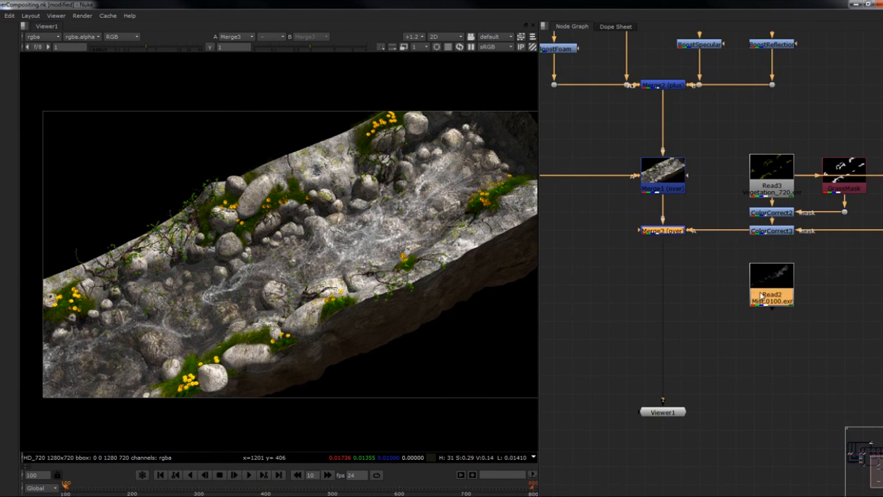
key(m)
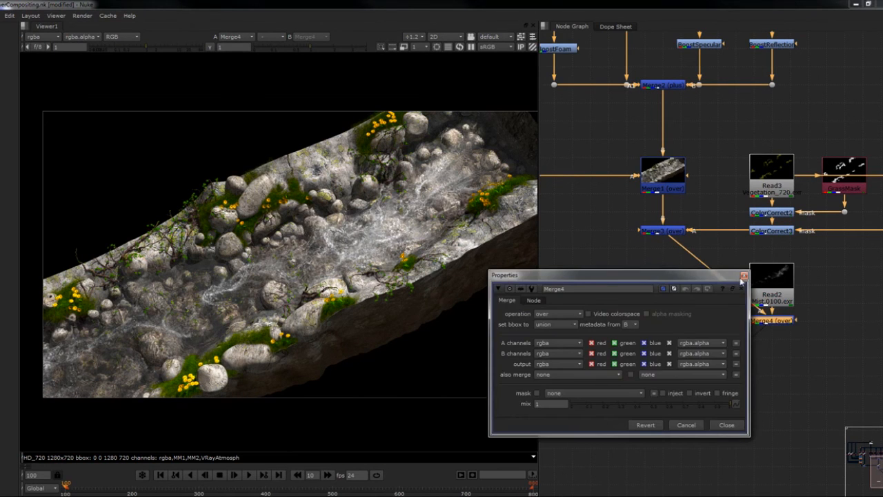
click(741, 277)
drag(782, 324, 674, 307)
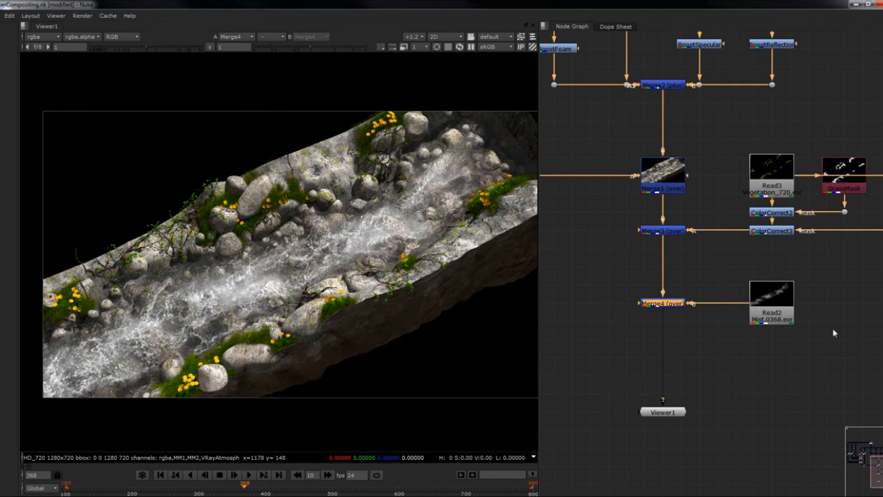
- Add a Grade node after the mist Read2, set its gain to 0.28 and view Merge4
click(770, 305)
drag(769, 303, 774, 298)
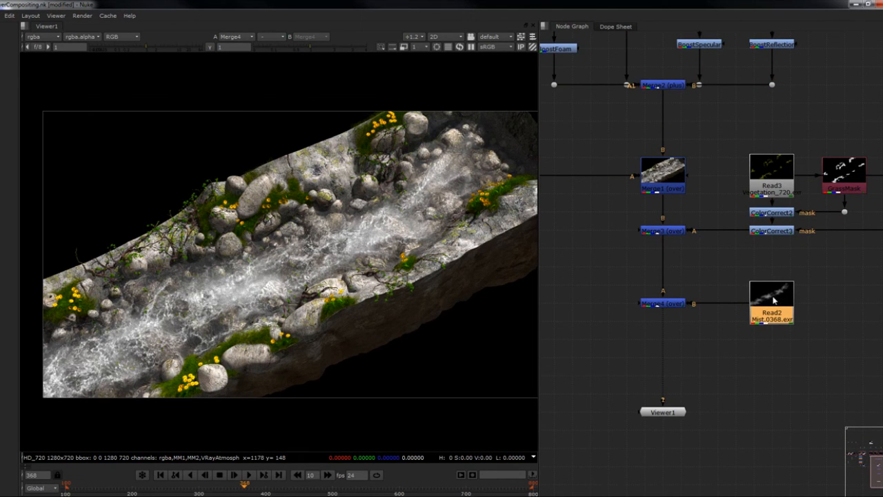
key(g)
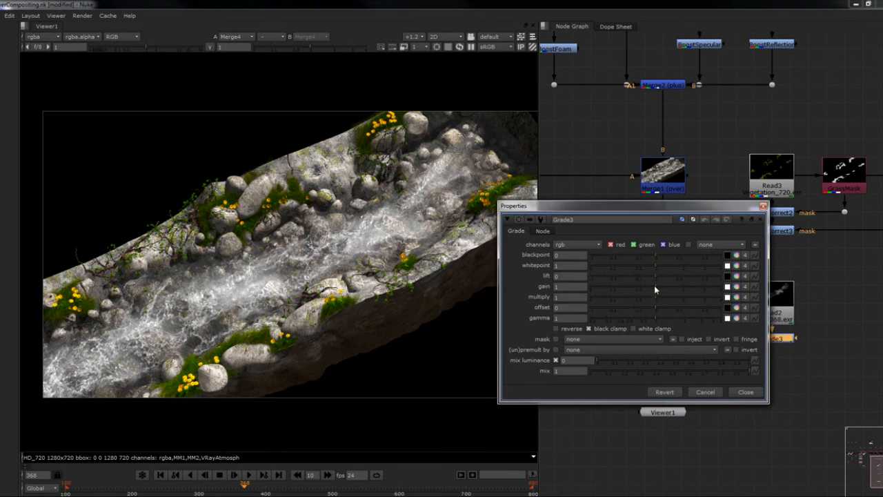
drag(654, 285, 621, 297)
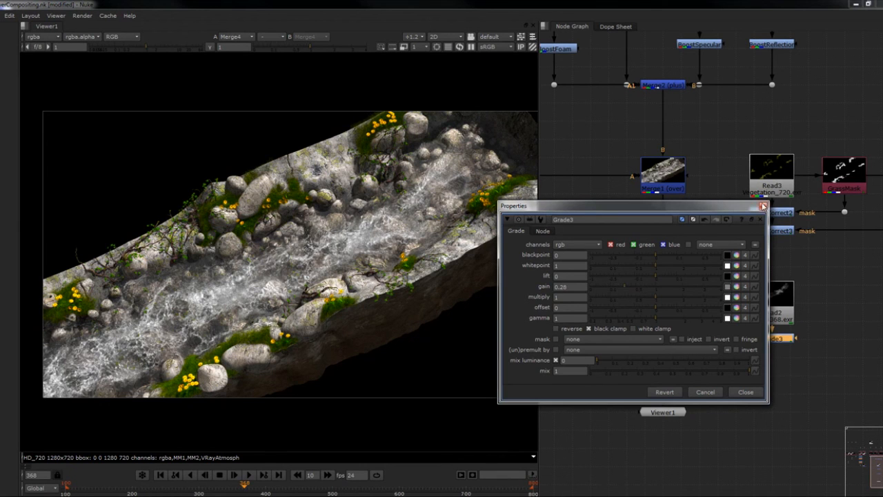
click(763, 206)
click(669, 305)
key(1)
- Examine the whole composite and the full node tree, and view the original river render Read1
middle_drag(698, 279, 699, 280)
middle_drag(288, 244, 275, 238)
scroll(275, 238, down, 1)
middle_drag(335, 216, 327, 236)
scroll(696, 248, down, 5)
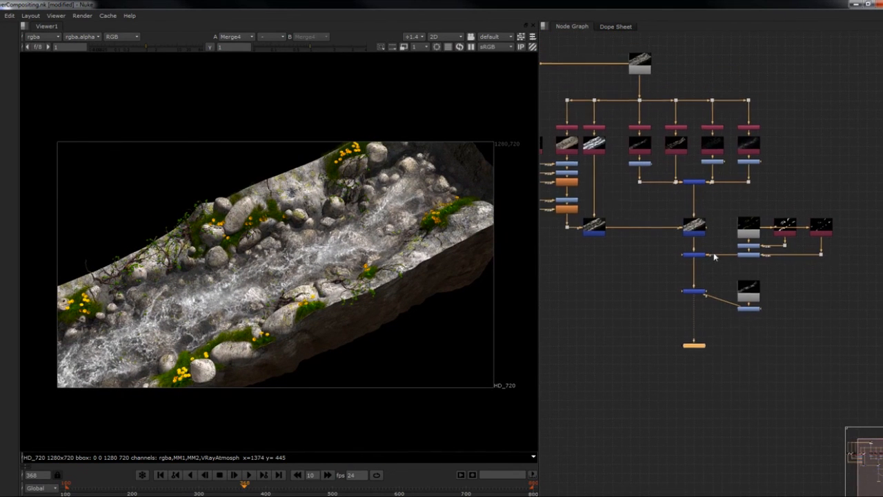
key(1)
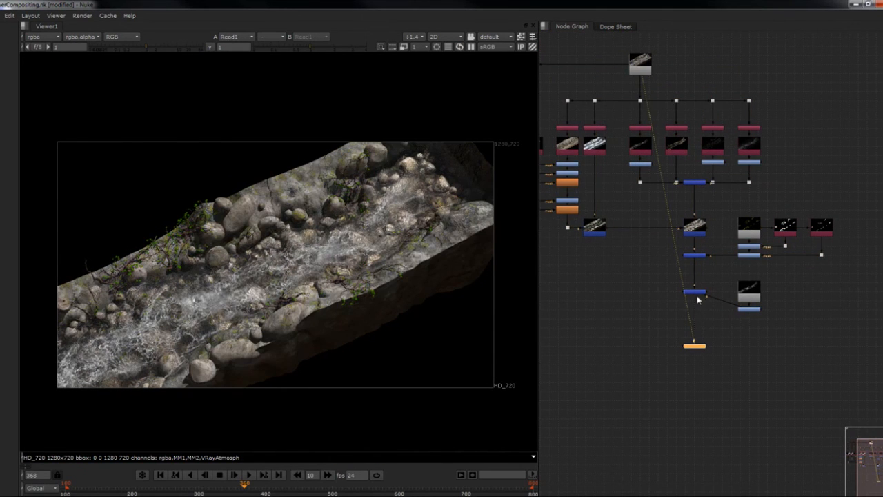
- Move Merge4 down the main branch so it lines up with the mist's Grade node
click(698, 295)
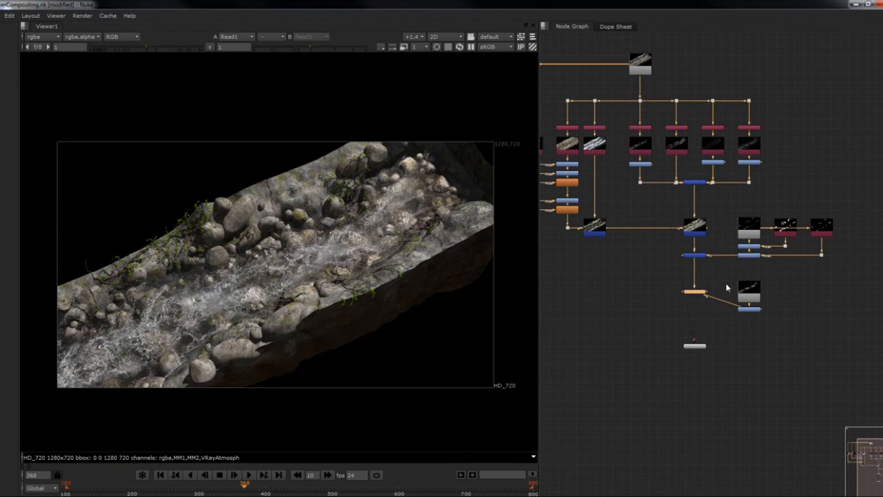
drag(754, 308, 753, 301)
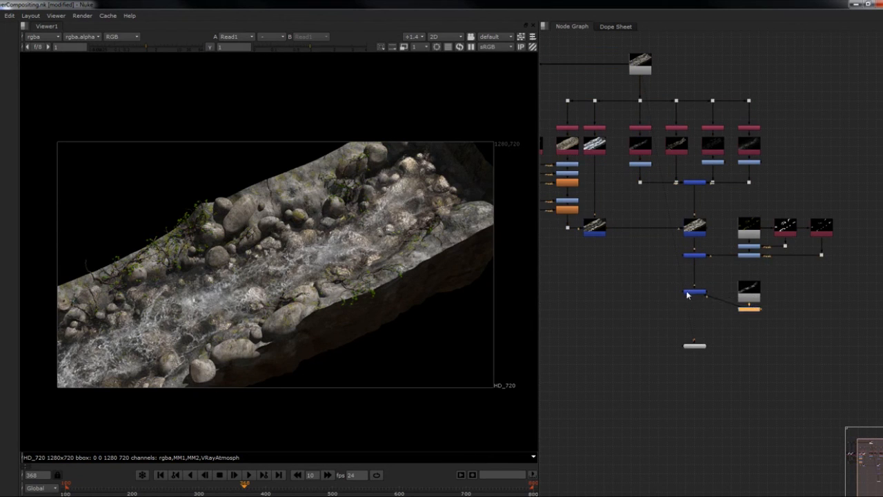
drag(686, 294, 692, 310)
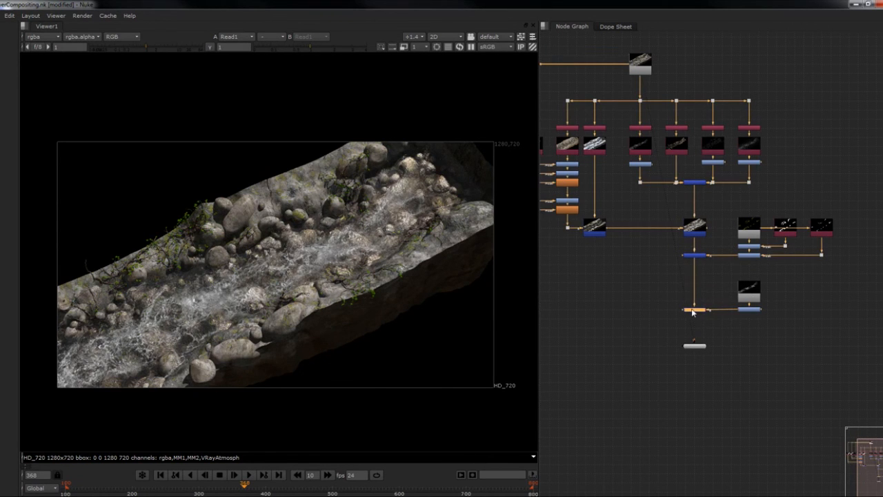
- Assign Merge4 to the viewer's second input and compare the final composite with the original Read1 render
key(2)
key(1)
key(2)
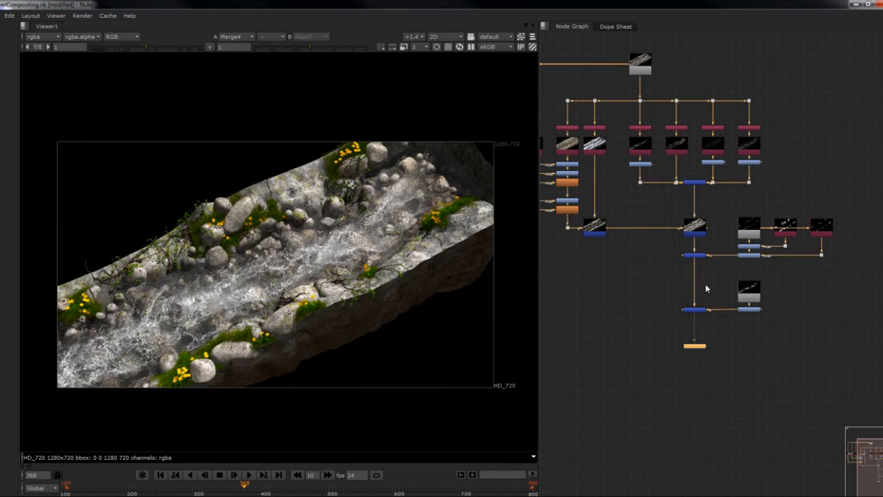
key(1)
key(2)
key(1)
key(2)
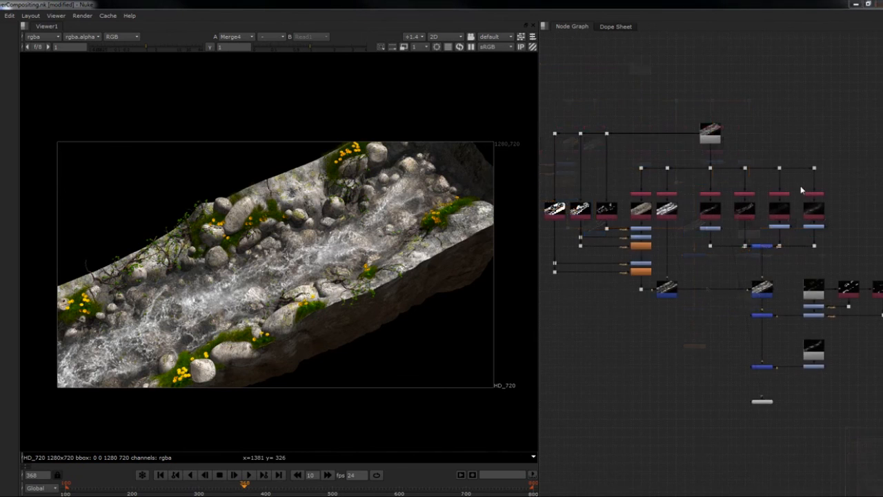